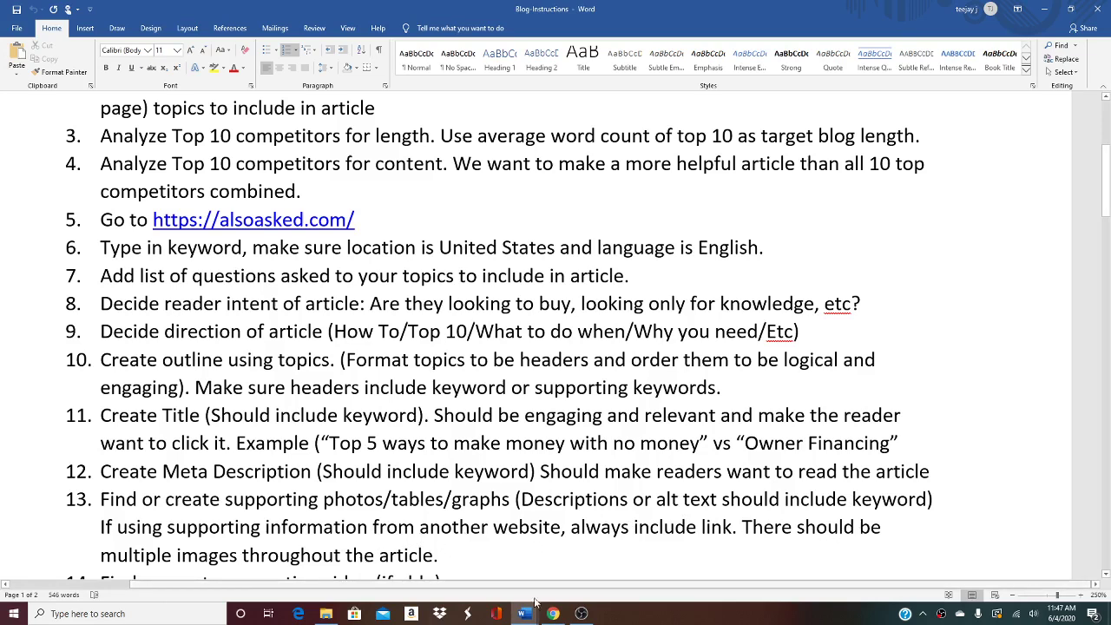
# - Switch to Chrome and open unsplash.com in the blank tab
pyautogui.click(554, 615)
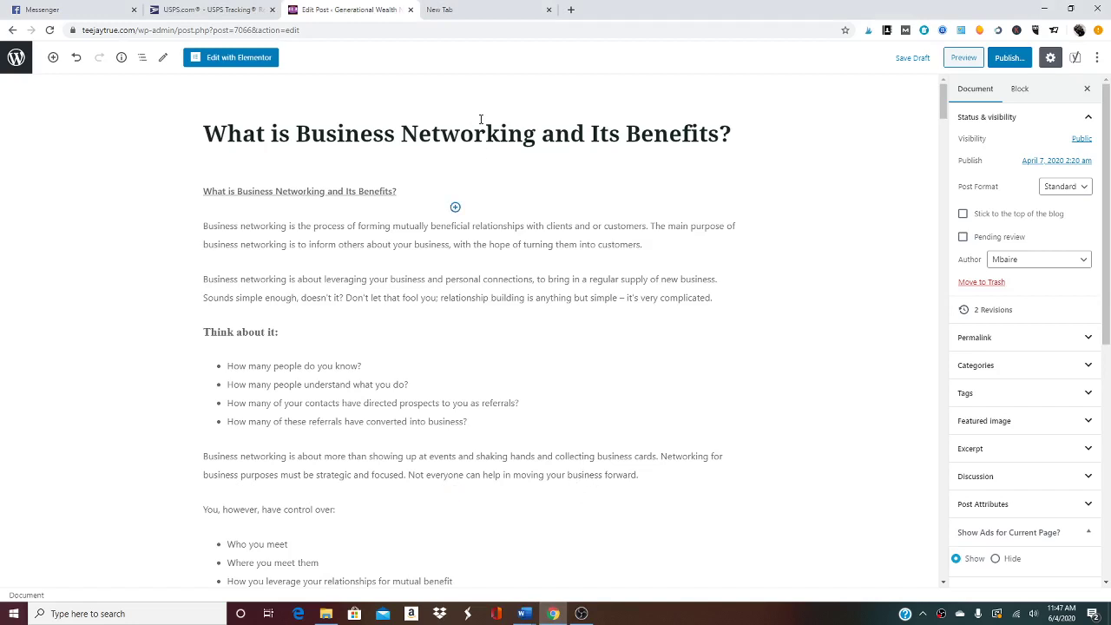
pyautogui.click(502, 13)
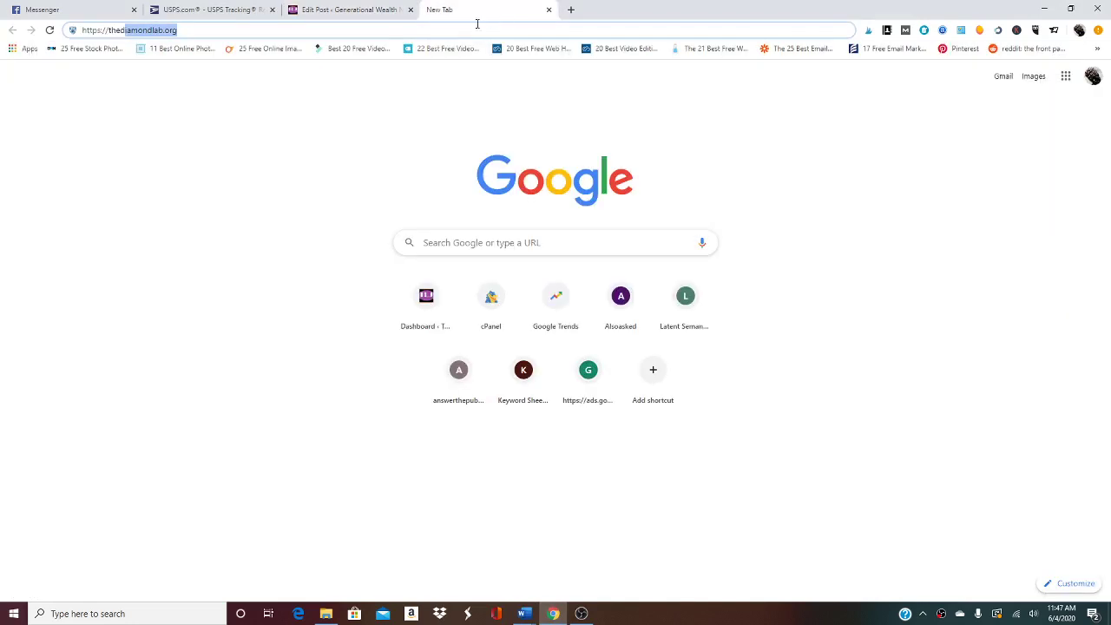
pyautogui.click(413, 29)
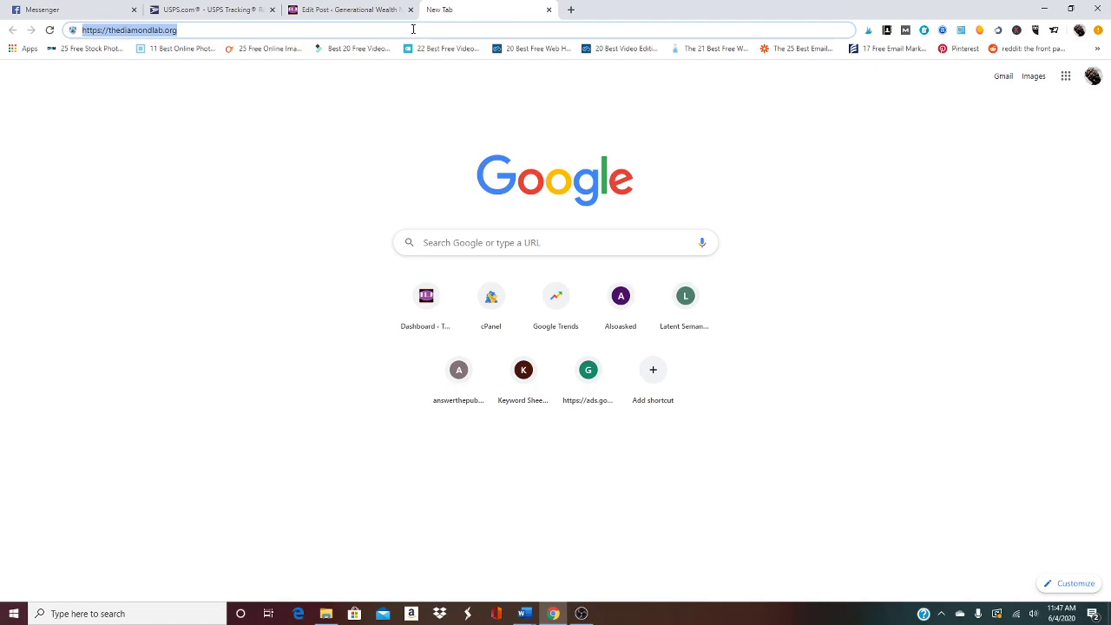
pyautogui.write('unsplash.com')
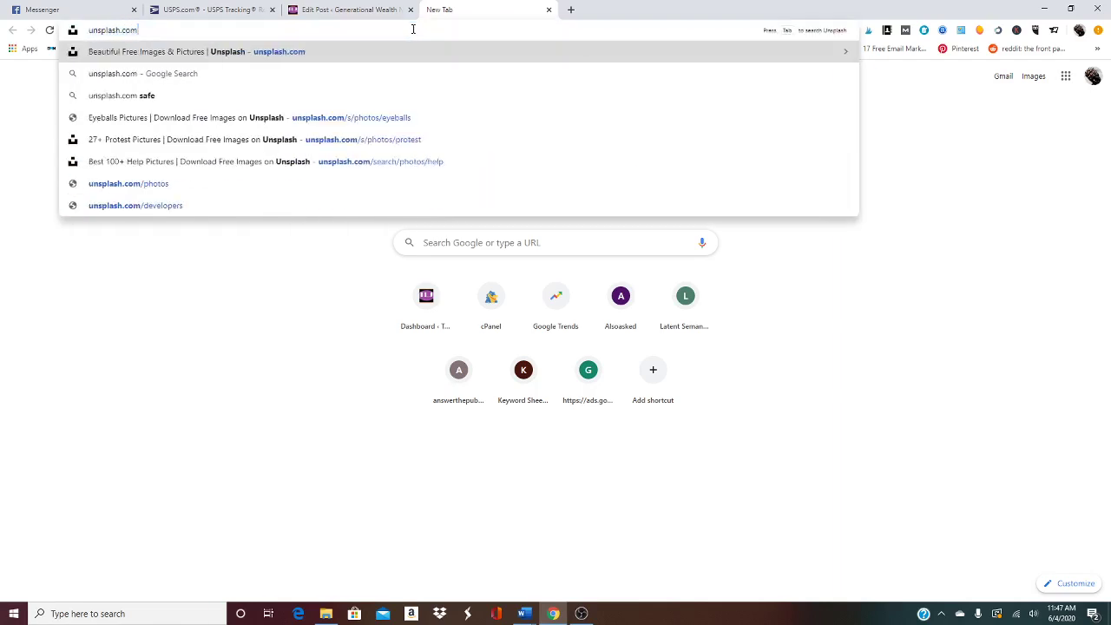
pyautogui.press('Return')
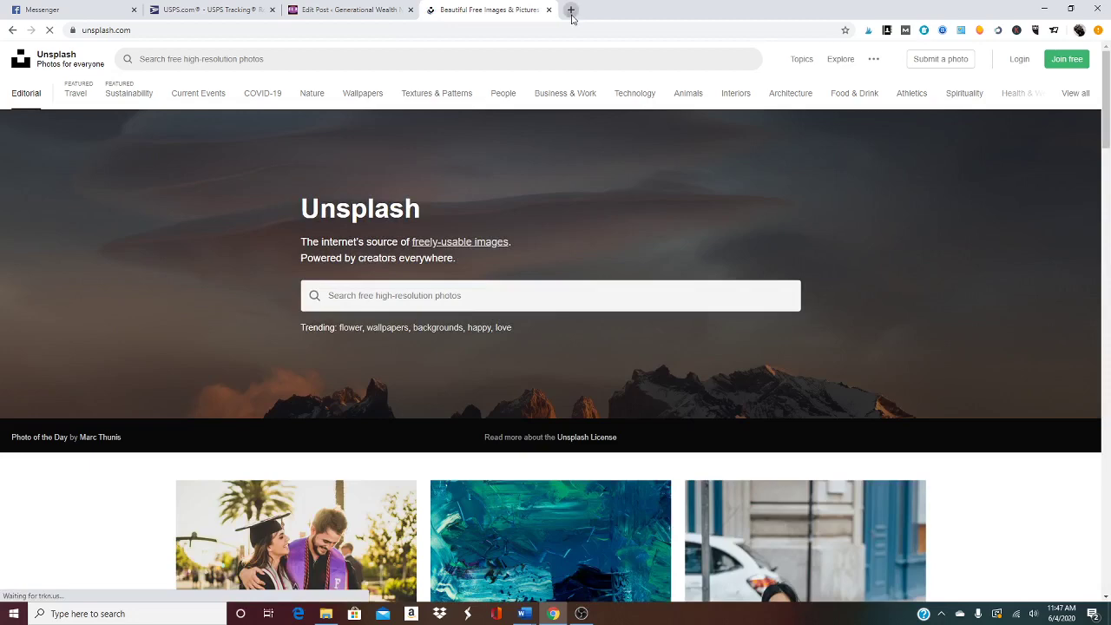
# - Open pexels.com in a new browser tab
pyautogui.click(571, 15)
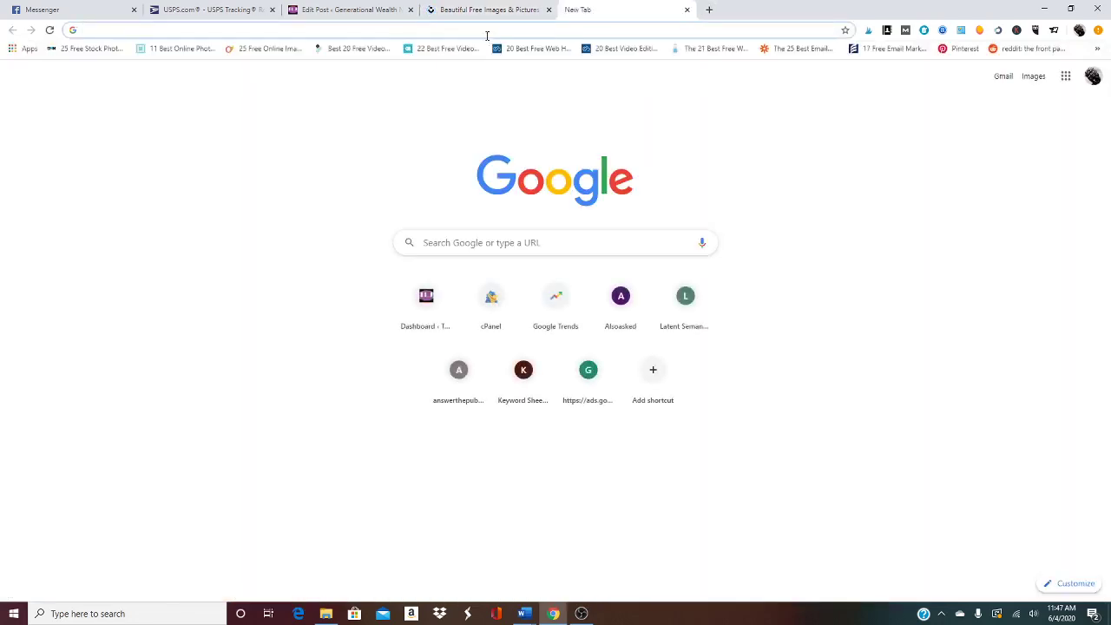
pyautogui.click(490, 30)
pyautogui.write('pexe')
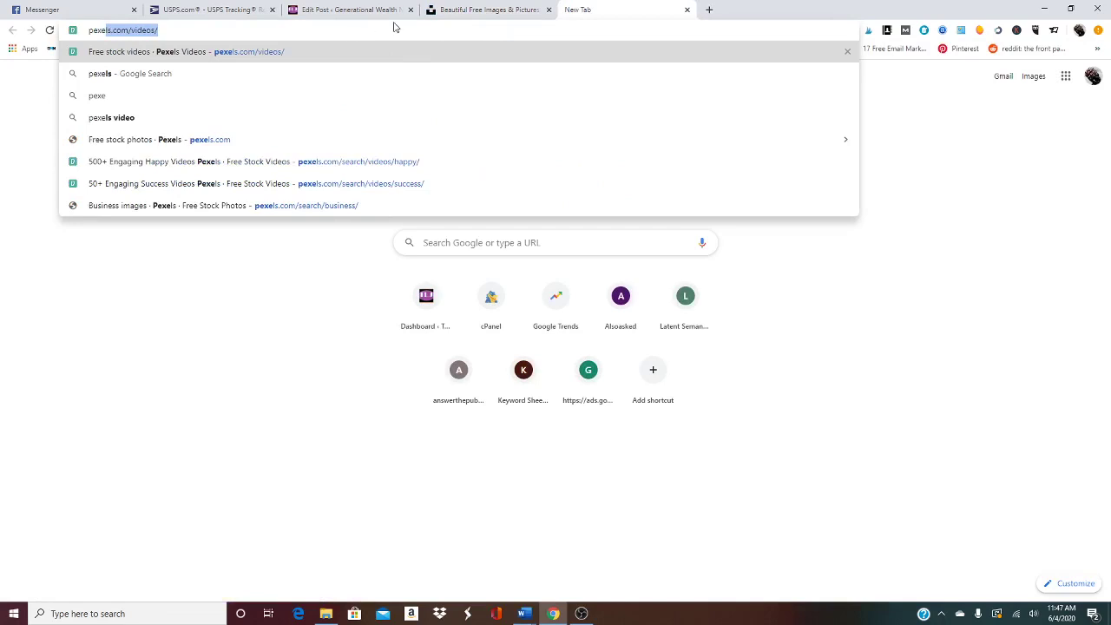
pyautogui.write('ls.com')
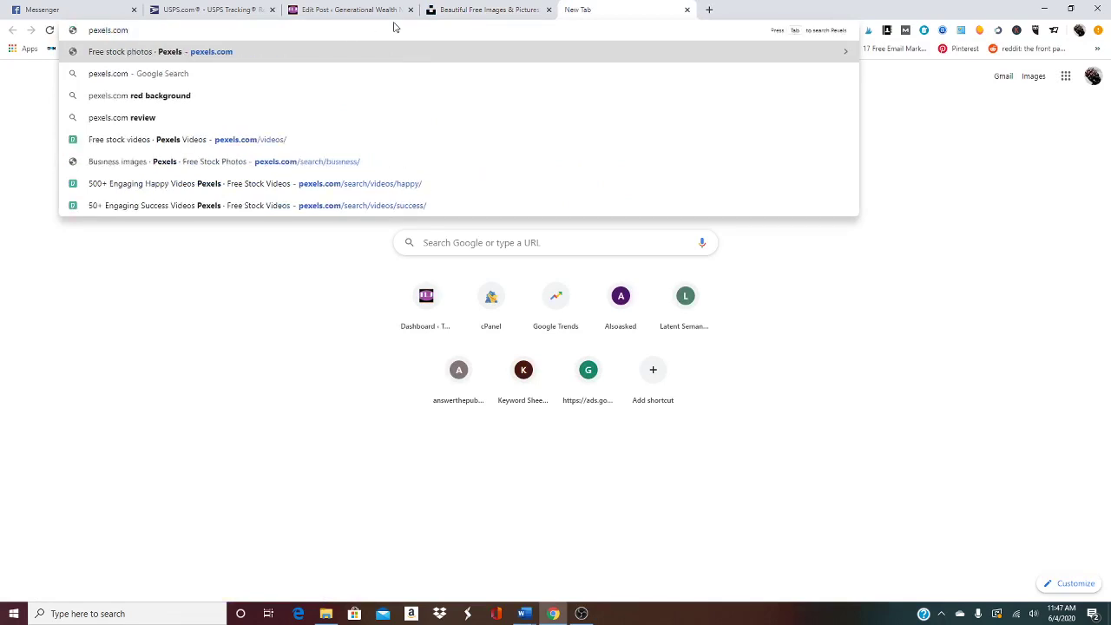
pyautogui.press('Return')
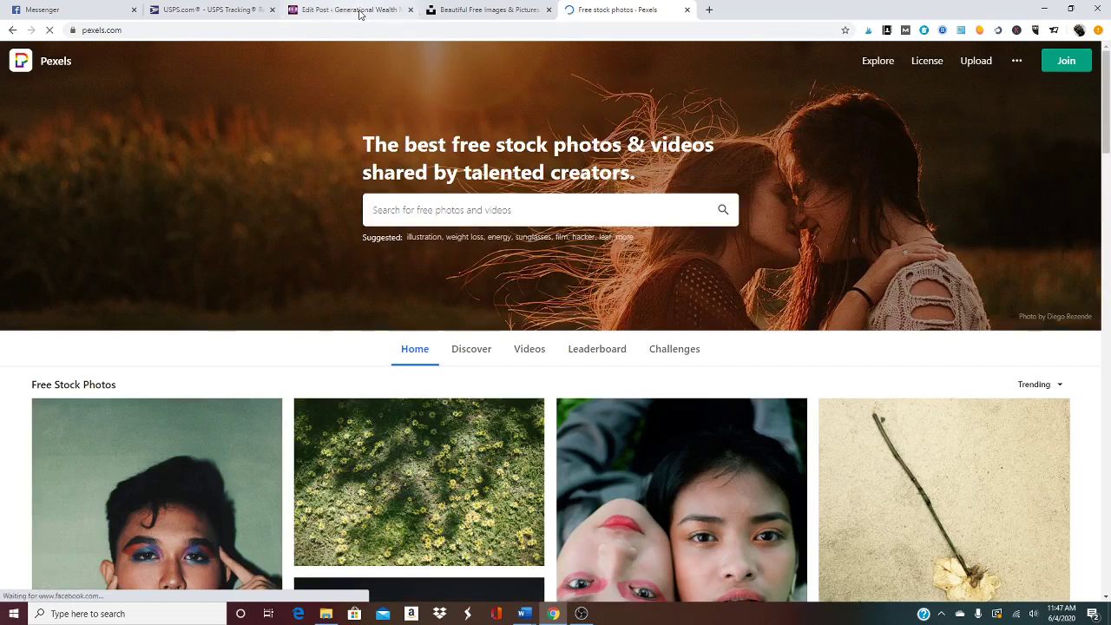
# - Review the Business Networking post in the WordPress editor down to the Three Fool-Proof Networking Strategies section
pyautogui.click(360, 14)
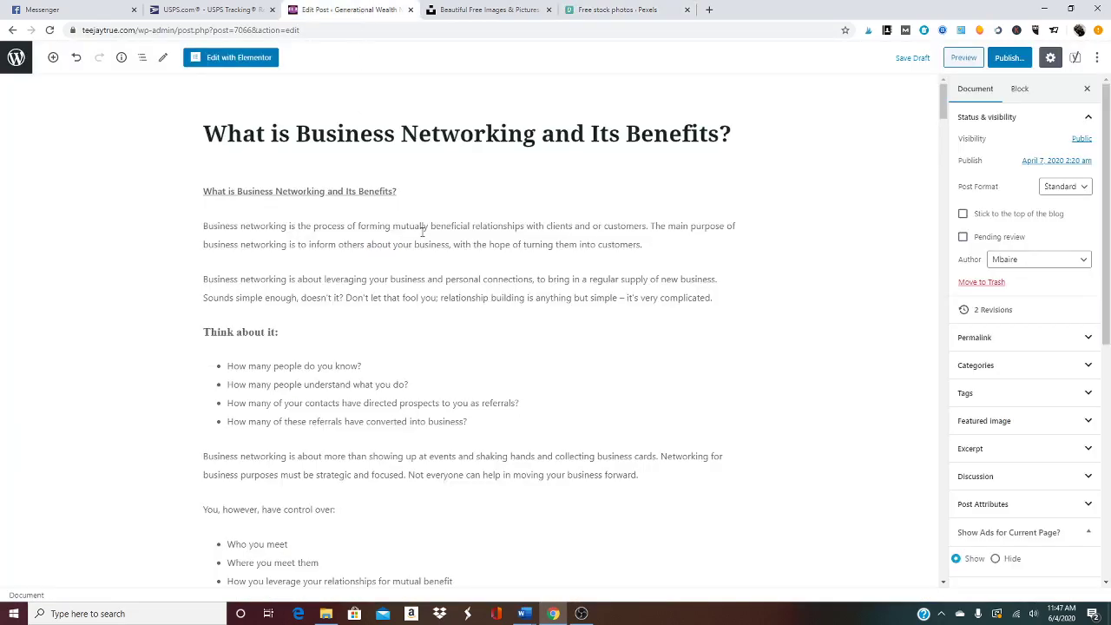
pyautogui.scroll(-2, 468, 207)
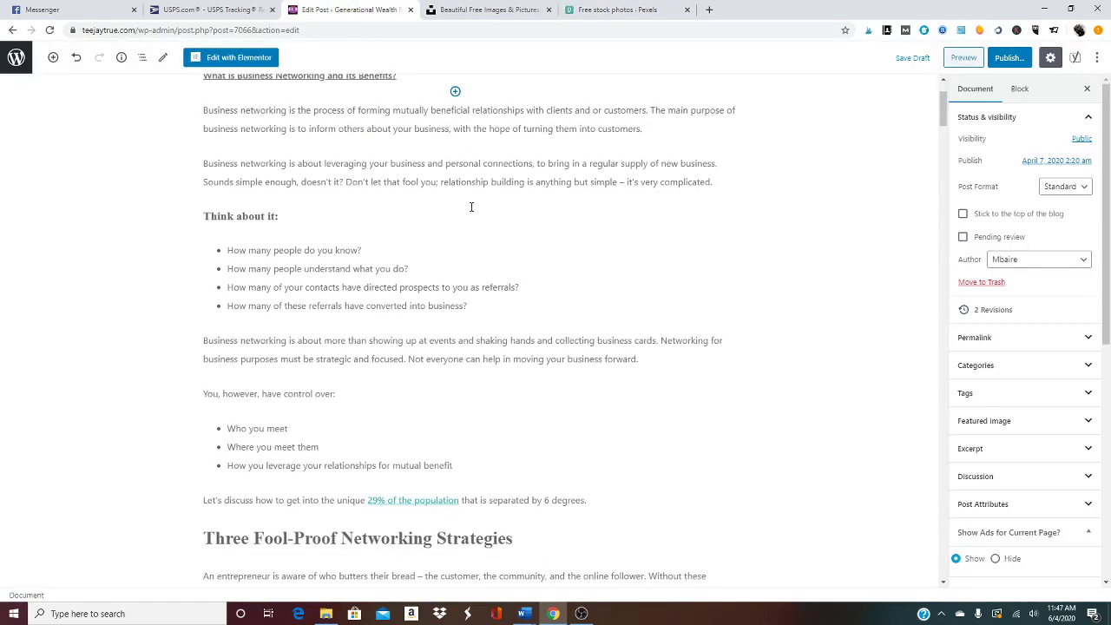
pyautogui.scroll(-1, 471, 208)
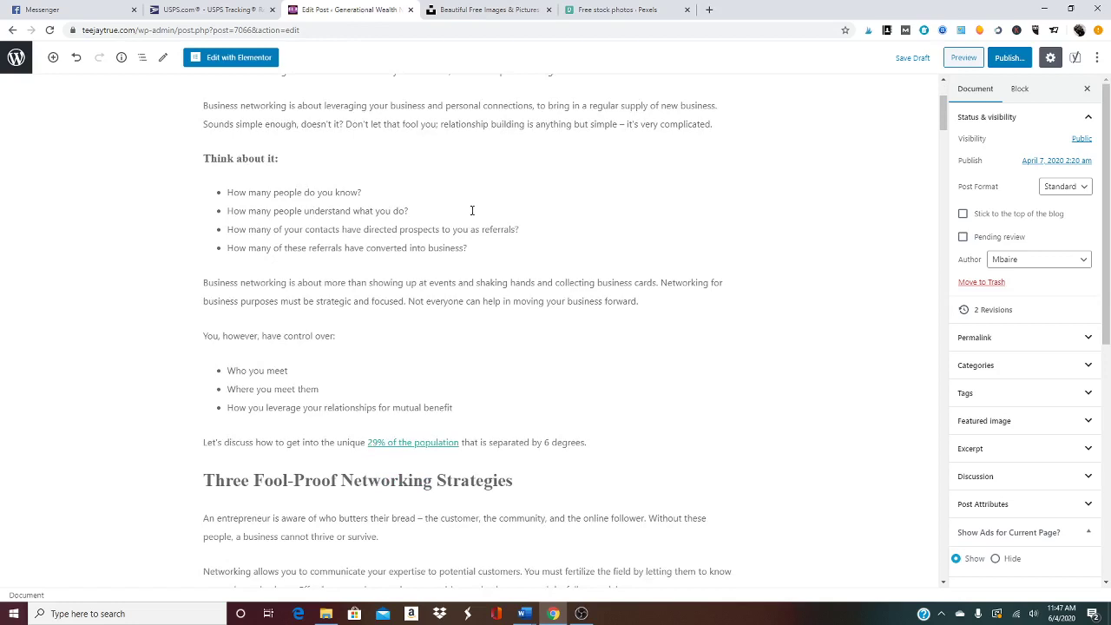
pyautogui.scroll(-4, 472, 210)
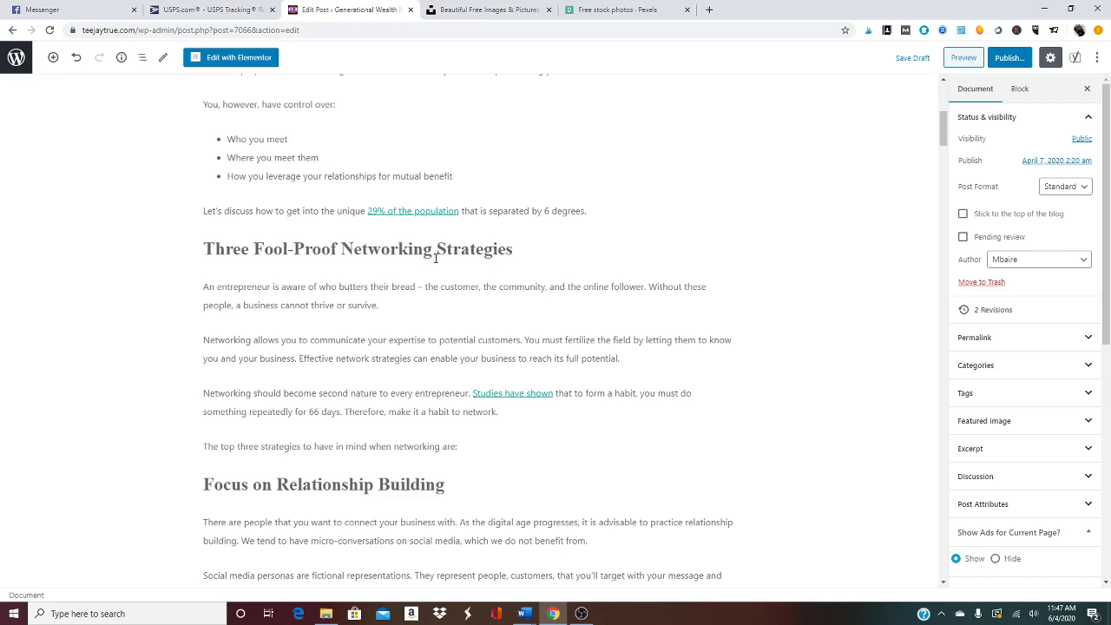
# - Search Unsplash for "strategy" and download the photo of the man playing chess
pyautogui.click(487, 9)
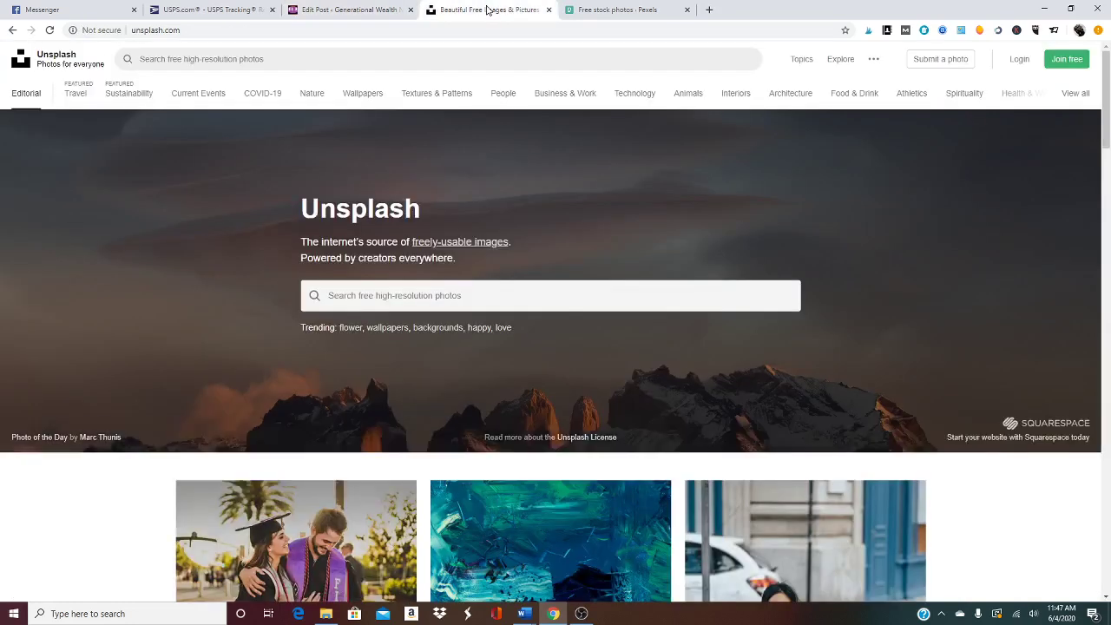
pyautogui.click(369, 305)
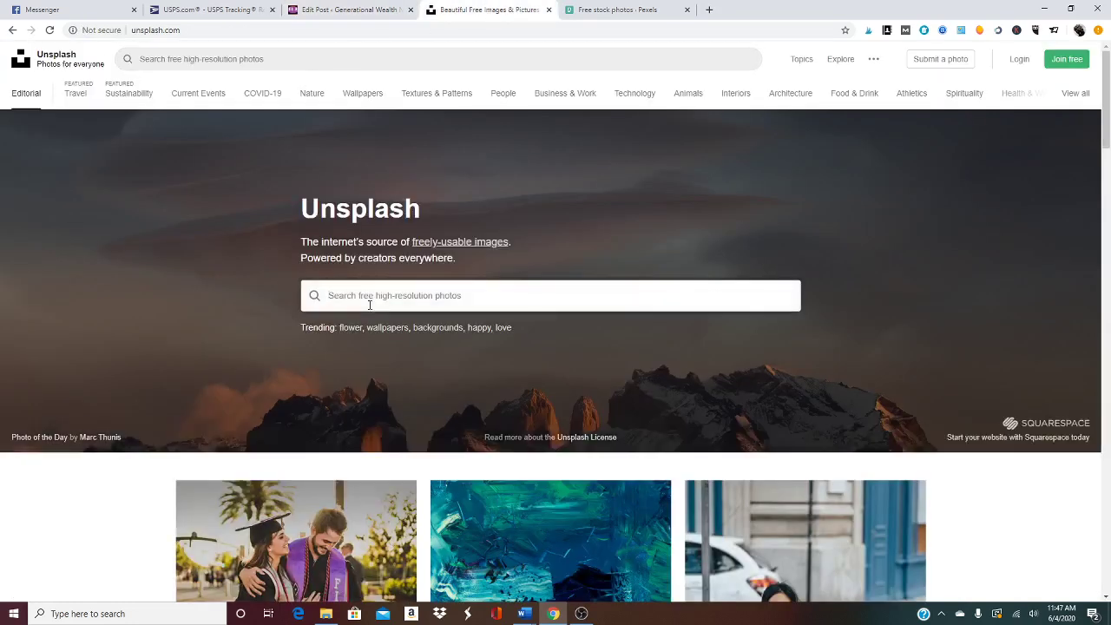
pyautogui.write('strageg')
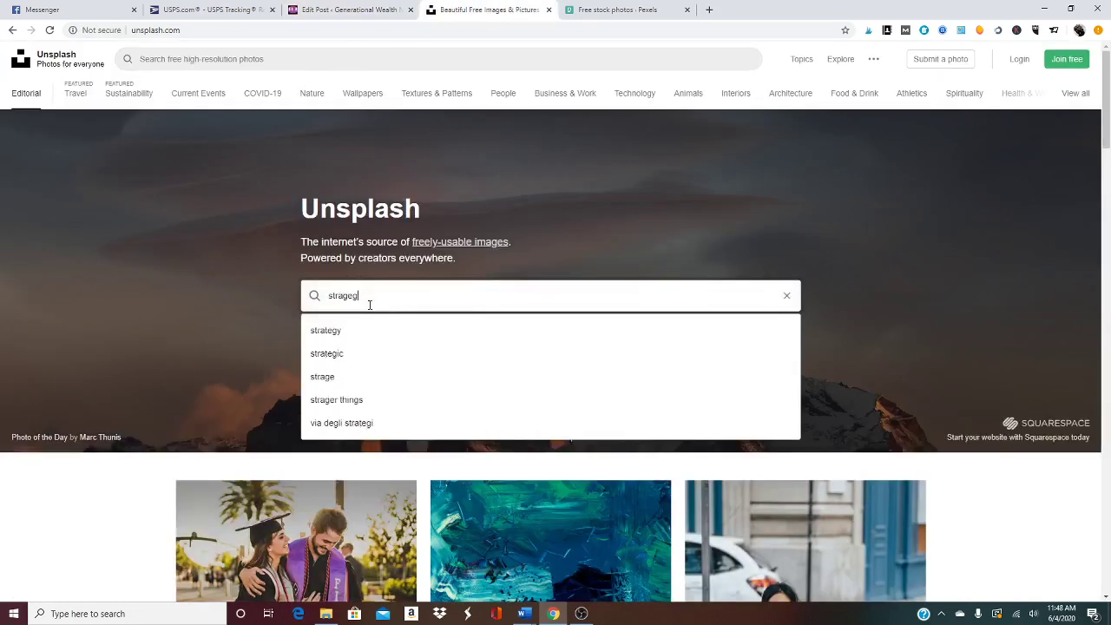
pyautogui.press('BackSpace')
pyautogui.press('BackSpace')
pyautogui.press('BackSpace')
pyautogui.write('tegy')
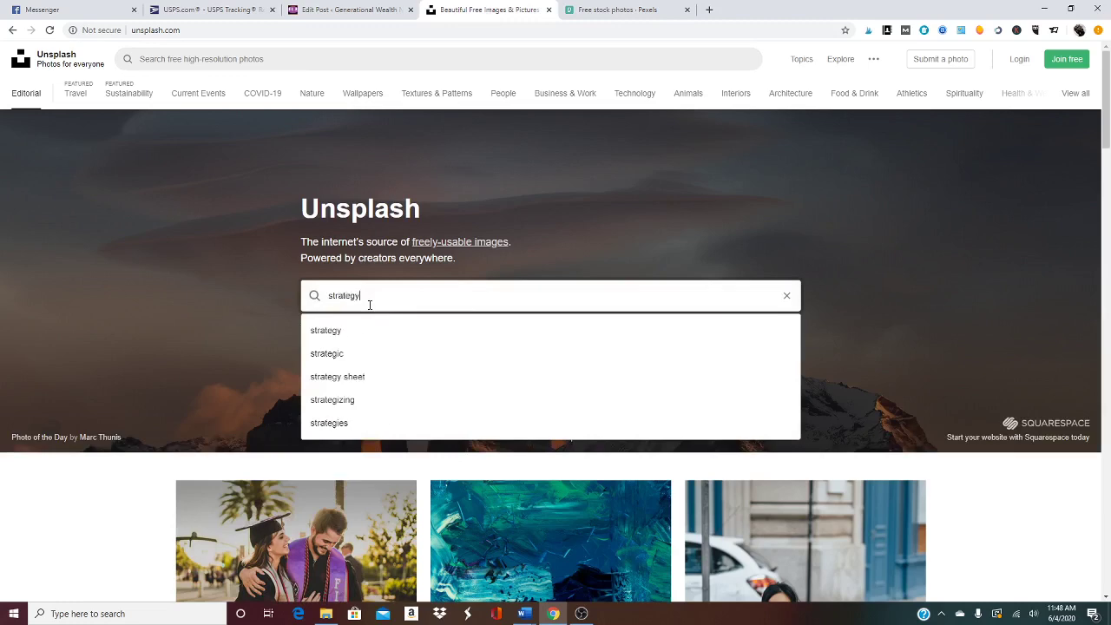
pyautogui.press('Return')
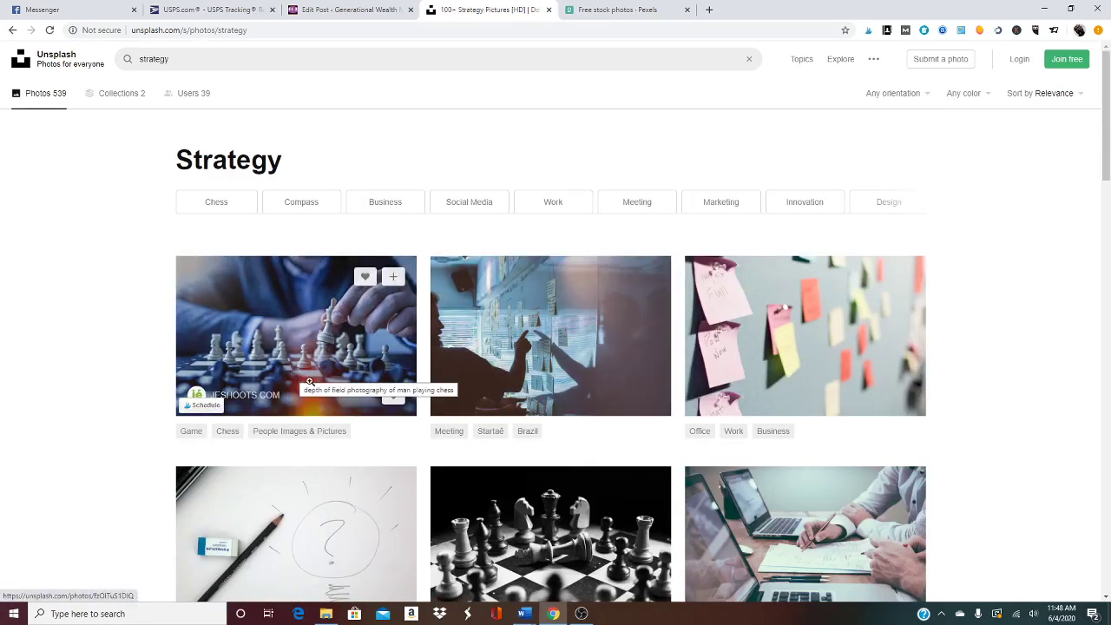
pyautogui.scroll(-2, 308, 382)
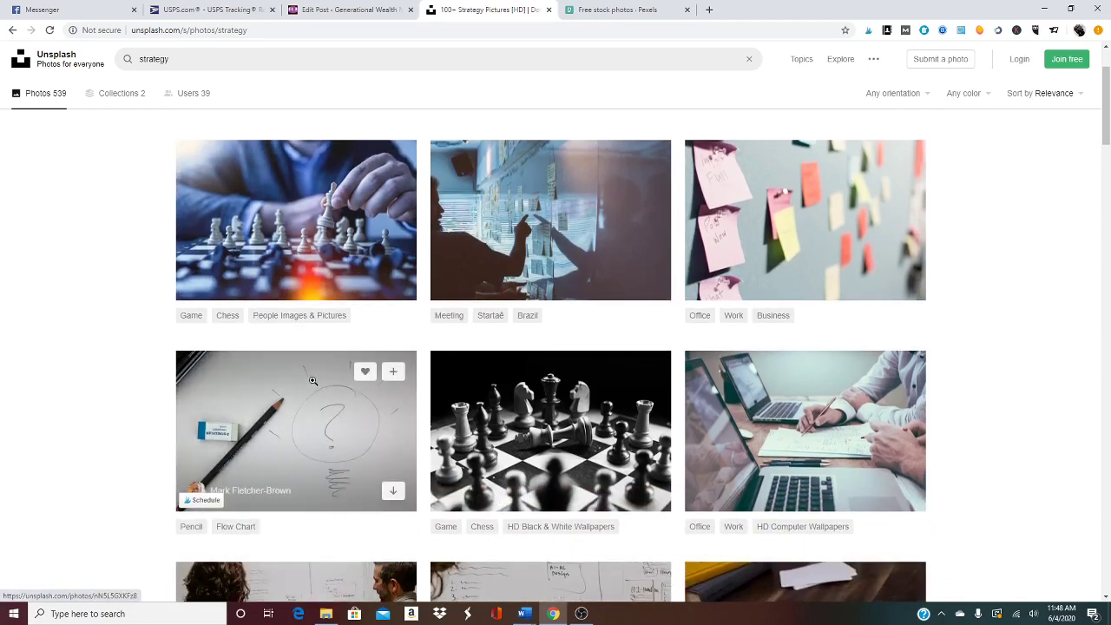
pyautogui.click(399, 279)
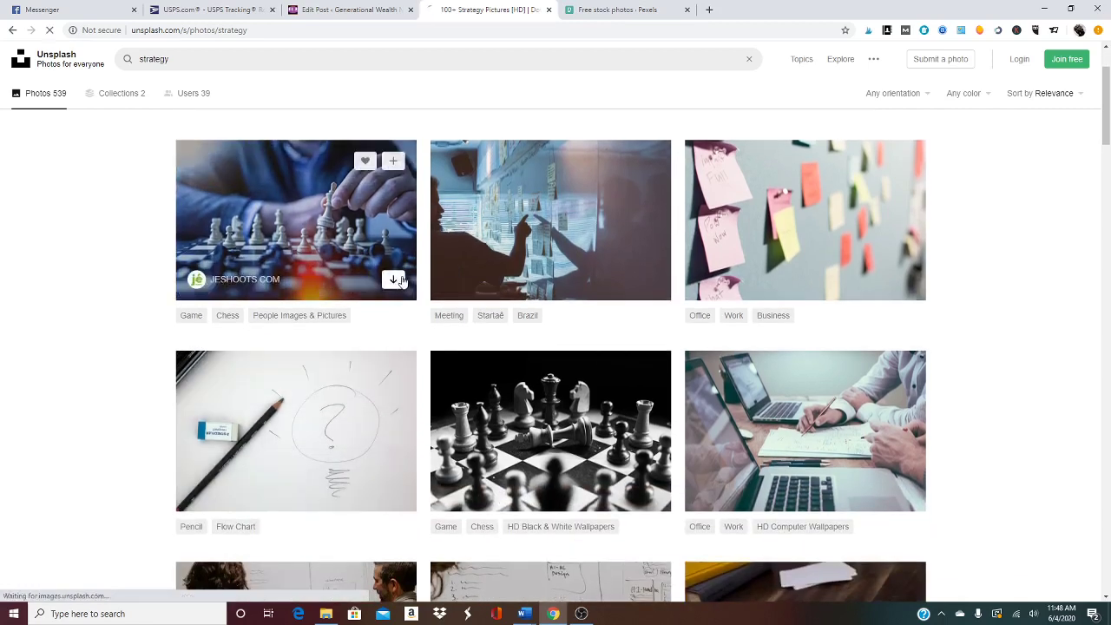
# - Search Pexels for "strategy" and browse the photo results
pyautogui.click(621, 9)
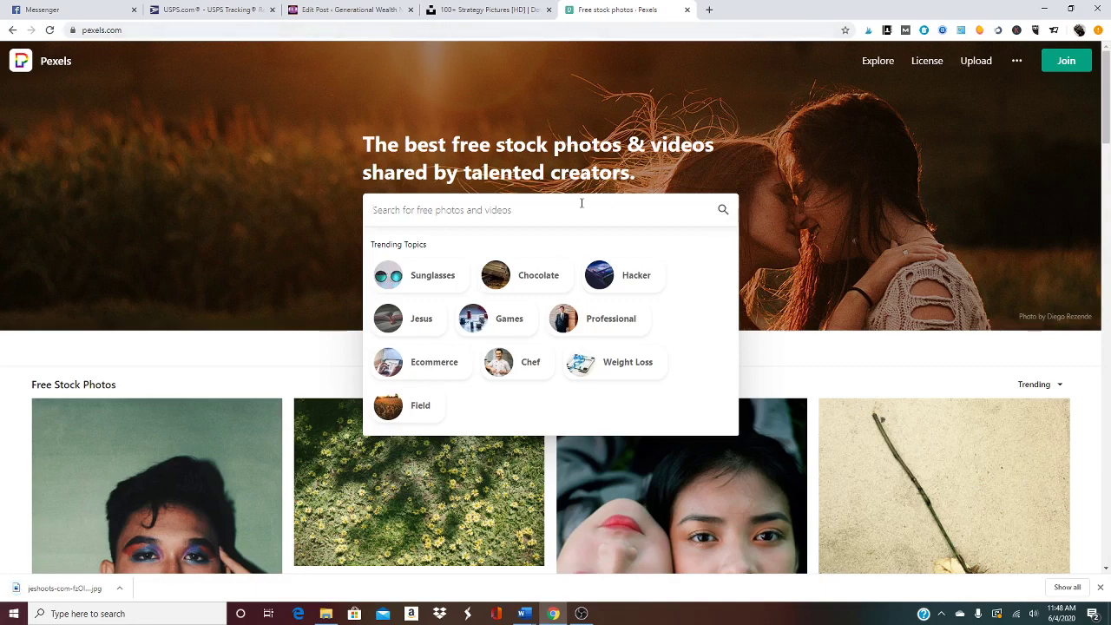
pyautogui.write('strategy')
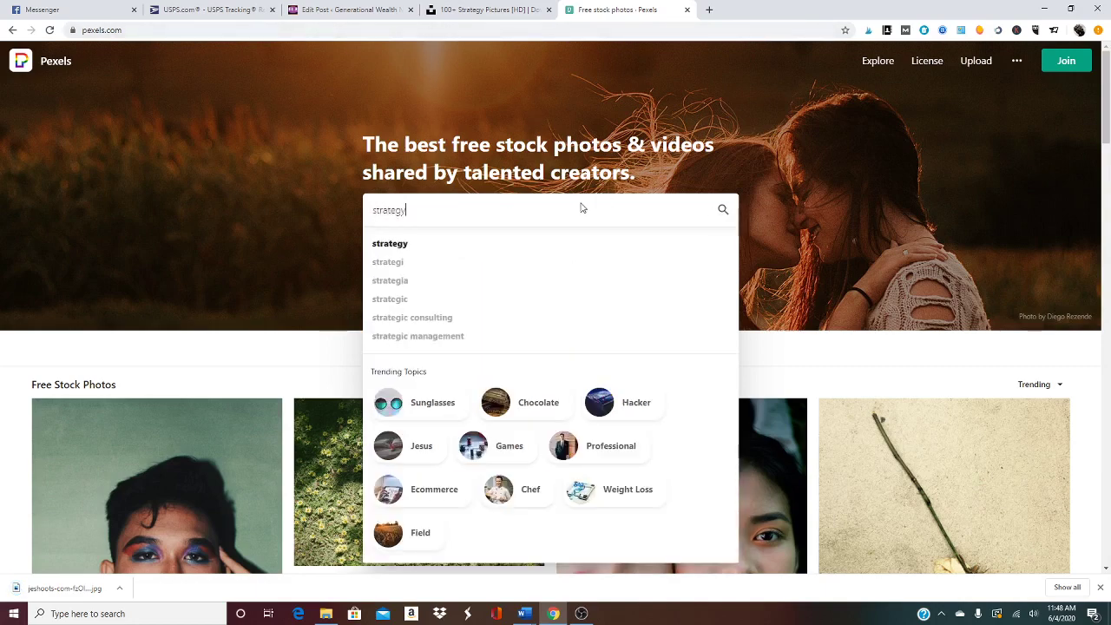
pyautogui.press('Return')
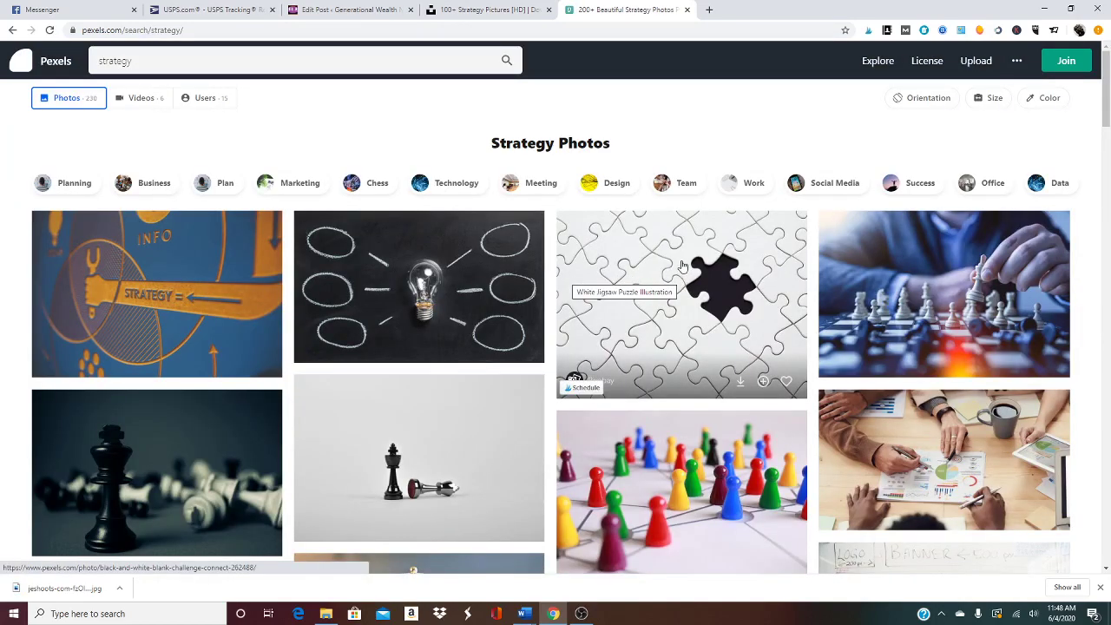
pyautogui.scroll(-3, 680, 264)
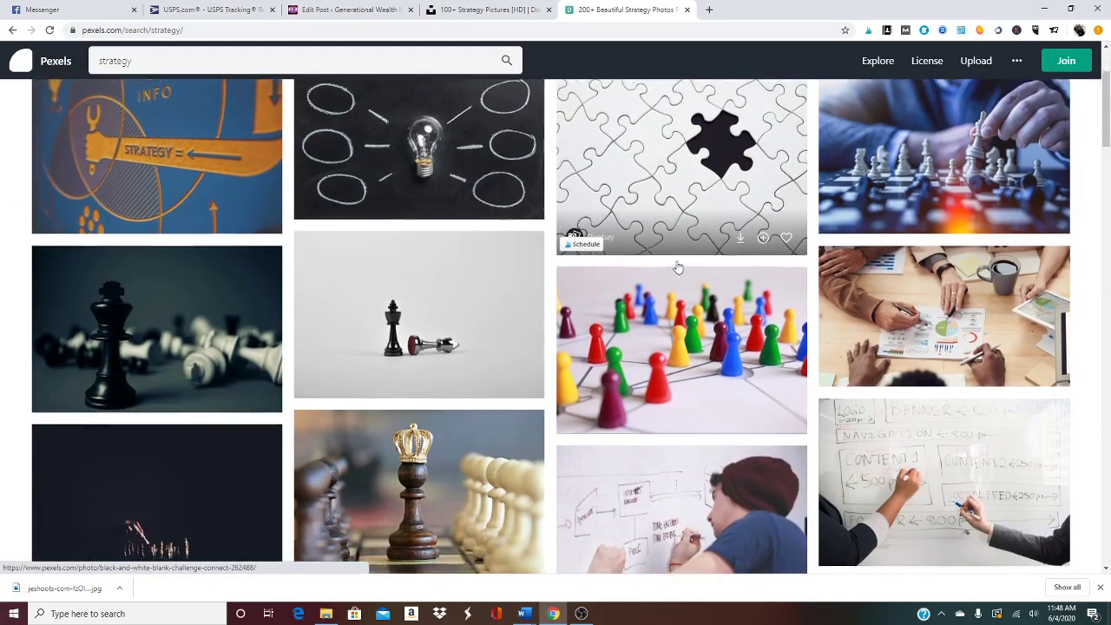
pyautogui.scroll(-4, 675, 267)
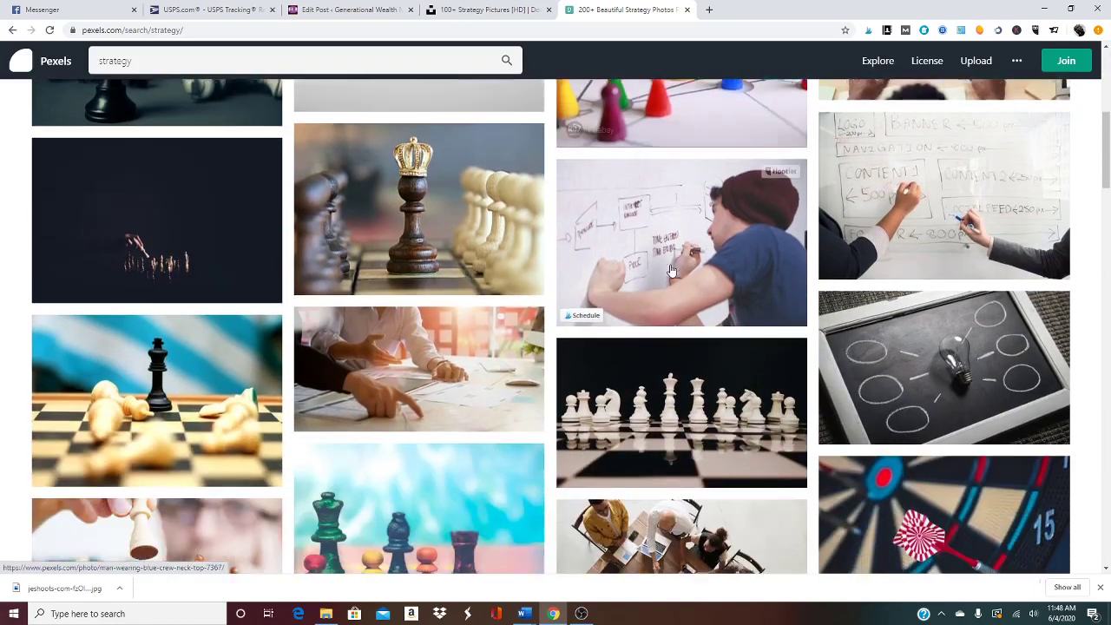
pyautogui.scroll(-3, 670, 269)
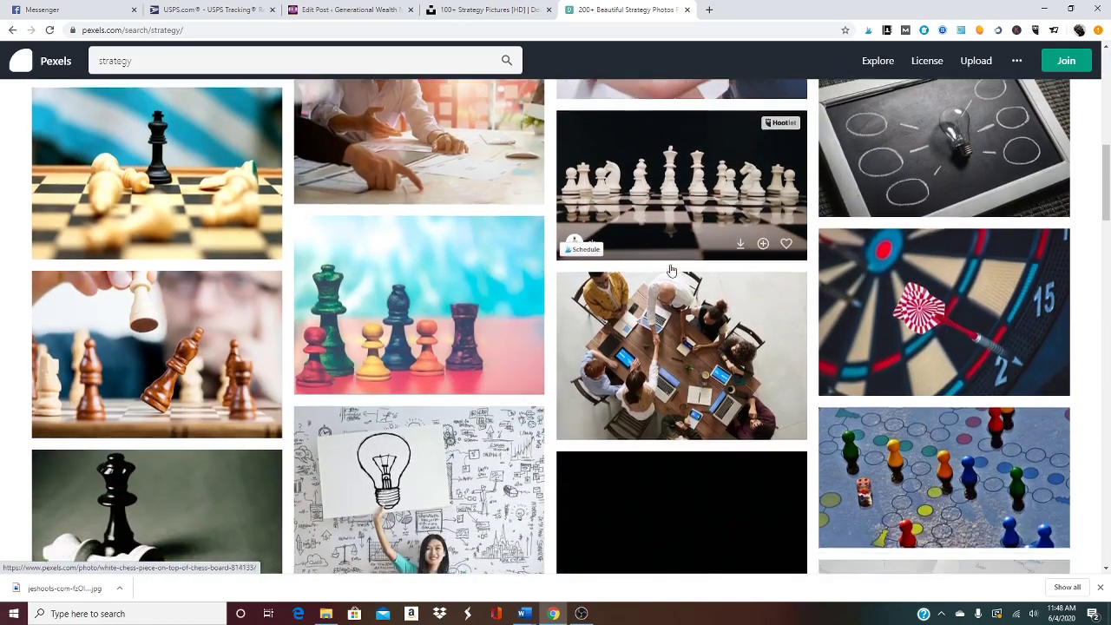
pyautogui.scroll(-1, 645, 270)
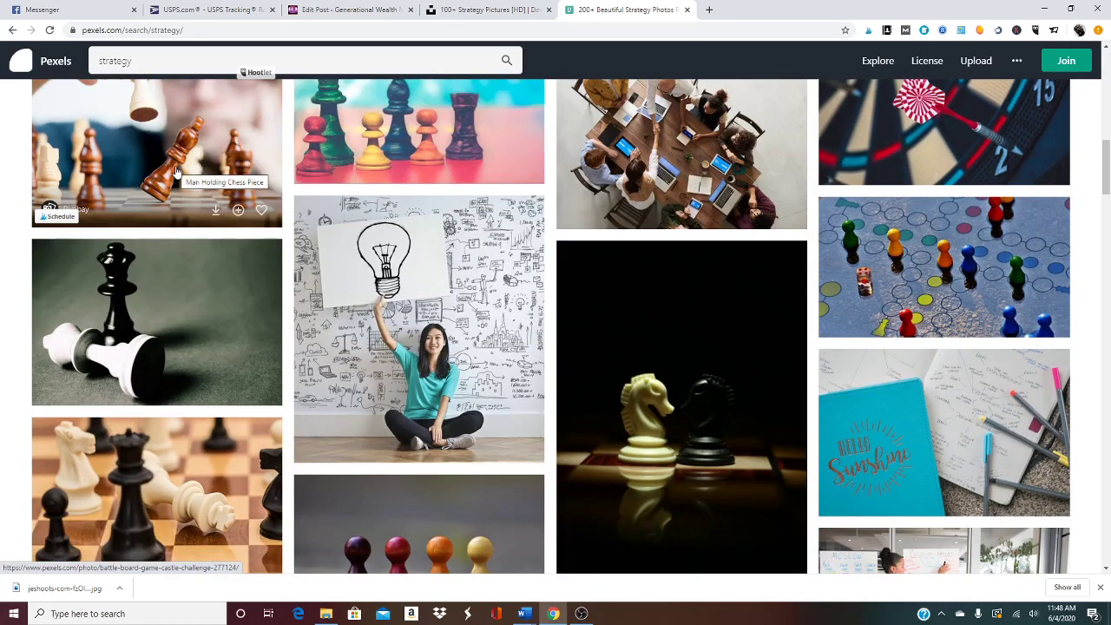
pyautogui.scroll(-4, 525, 304)
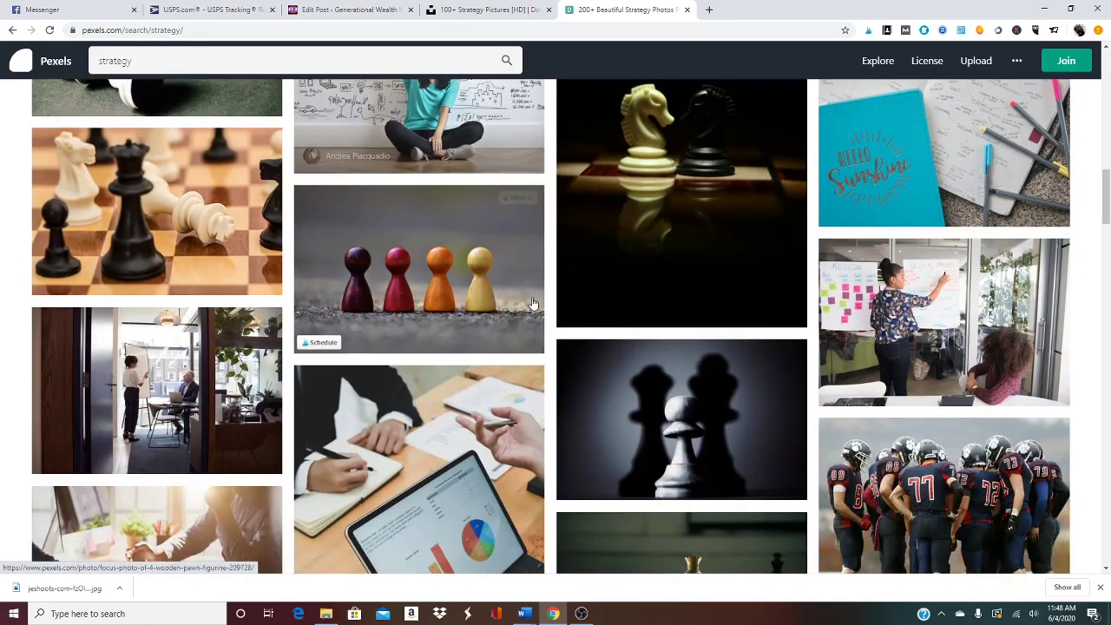
# - In the WordPress post, add an empty paragraph block after the paragraph ending "make it a habit to network."
pyautogui.click(364, 9)
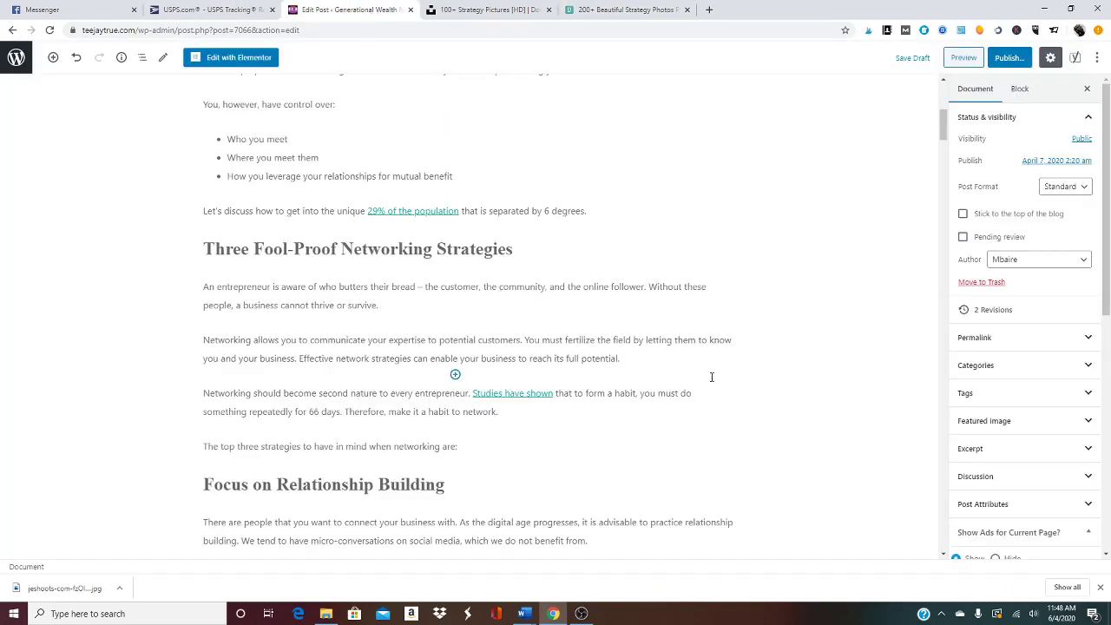
pyautogui.click(516, 414)
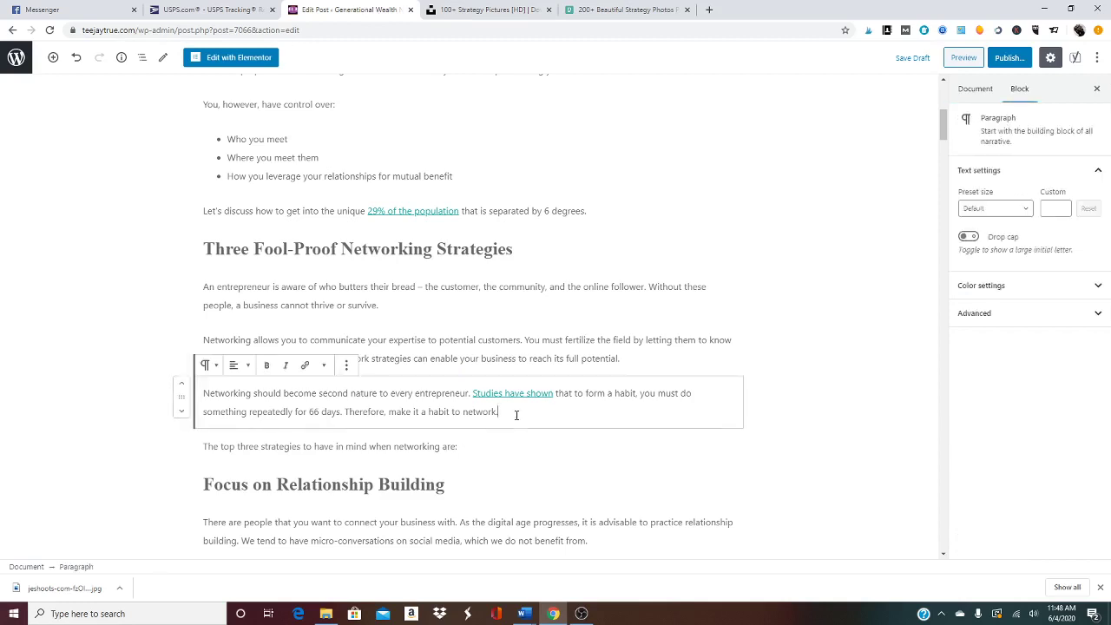
pyautogui.press('Return')
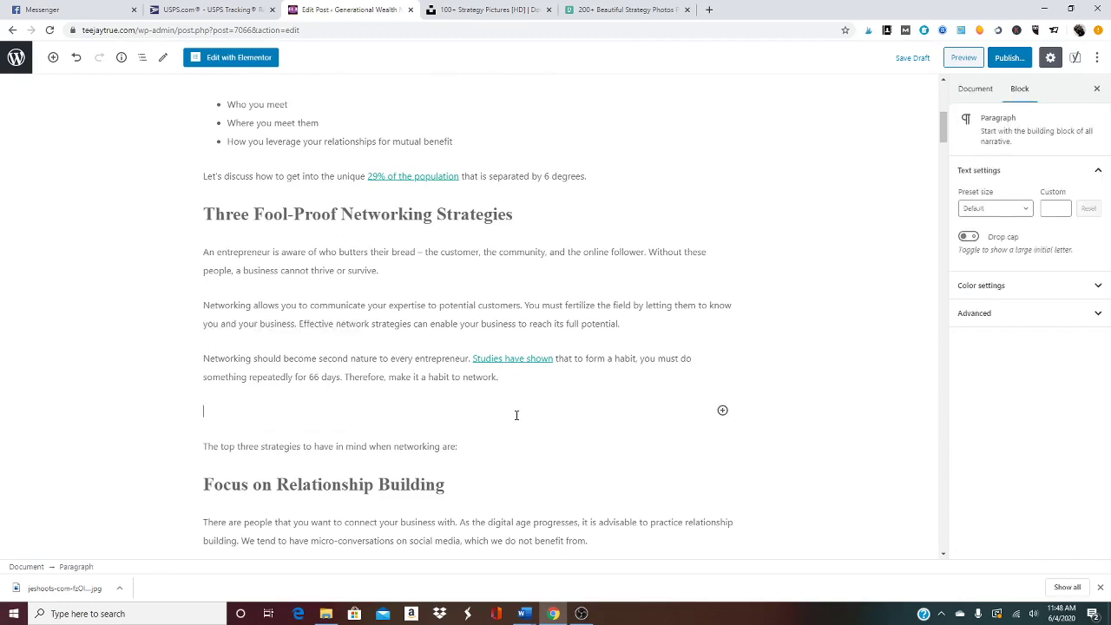
pyautogui.click(723, 409)
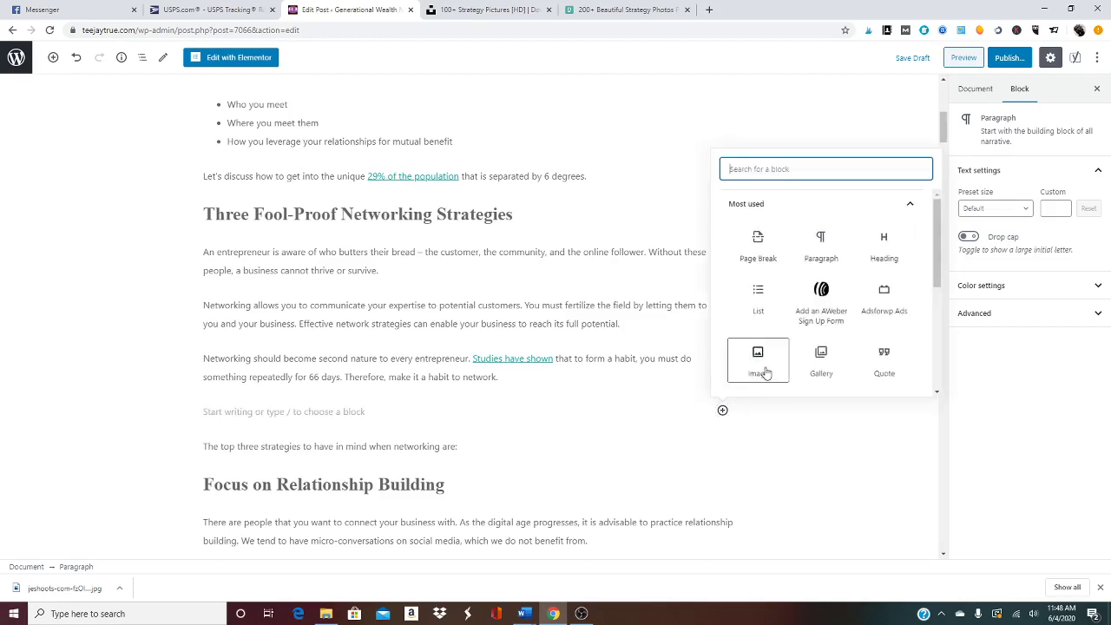
pyautogui.click(373, 415)
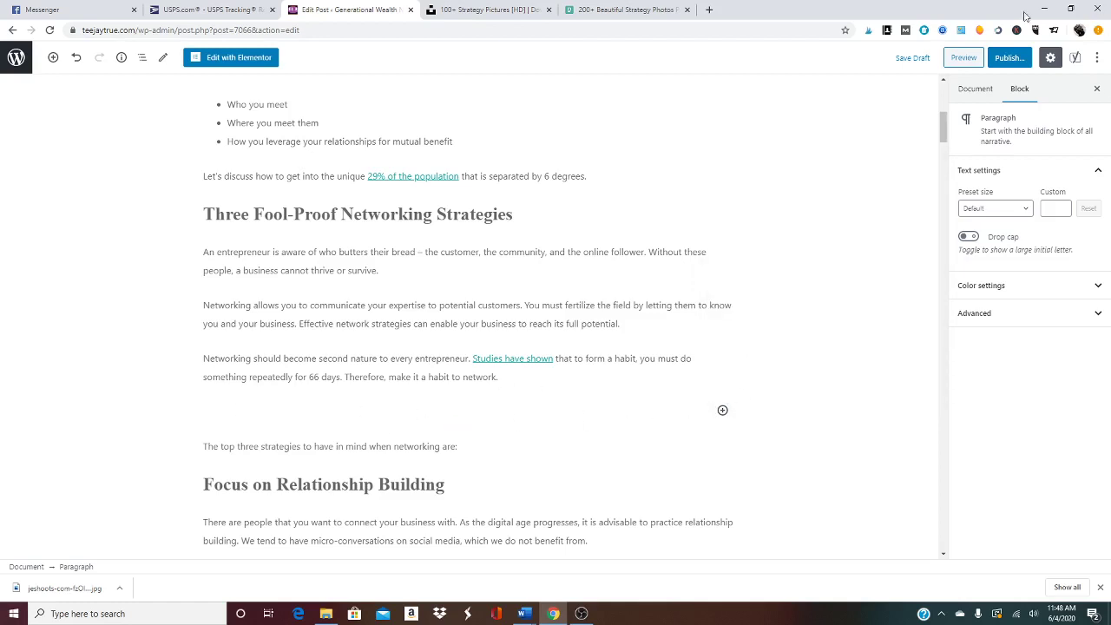
pyautogui.click(974, 89)
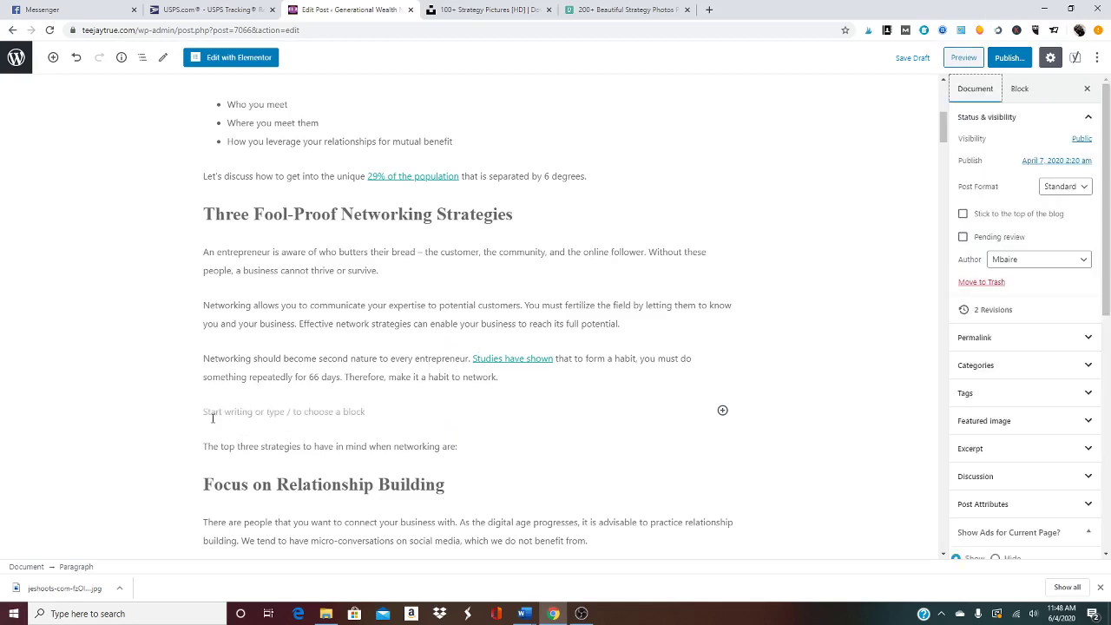
# - Insert an image block in the empty paragraph and upload the downloaded chess photo jeshoots-com-fzOITuS1DIQ-unsplash from Downloads
pyautogui.click(355, 411)
pyautogui.click(722, 409)
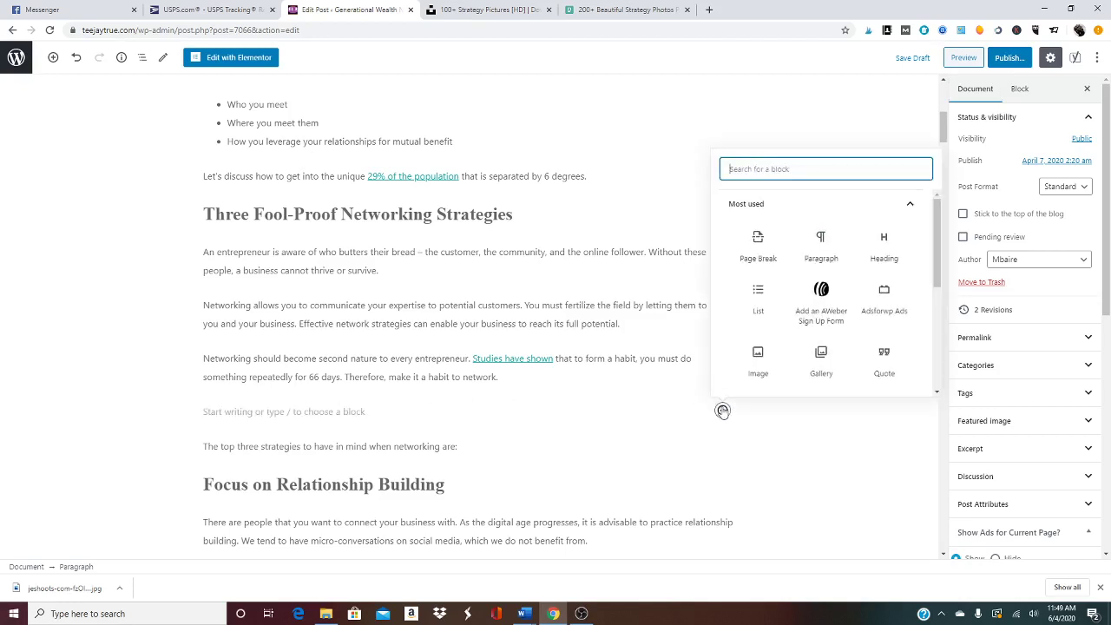
pyautogui.click(759, 362)
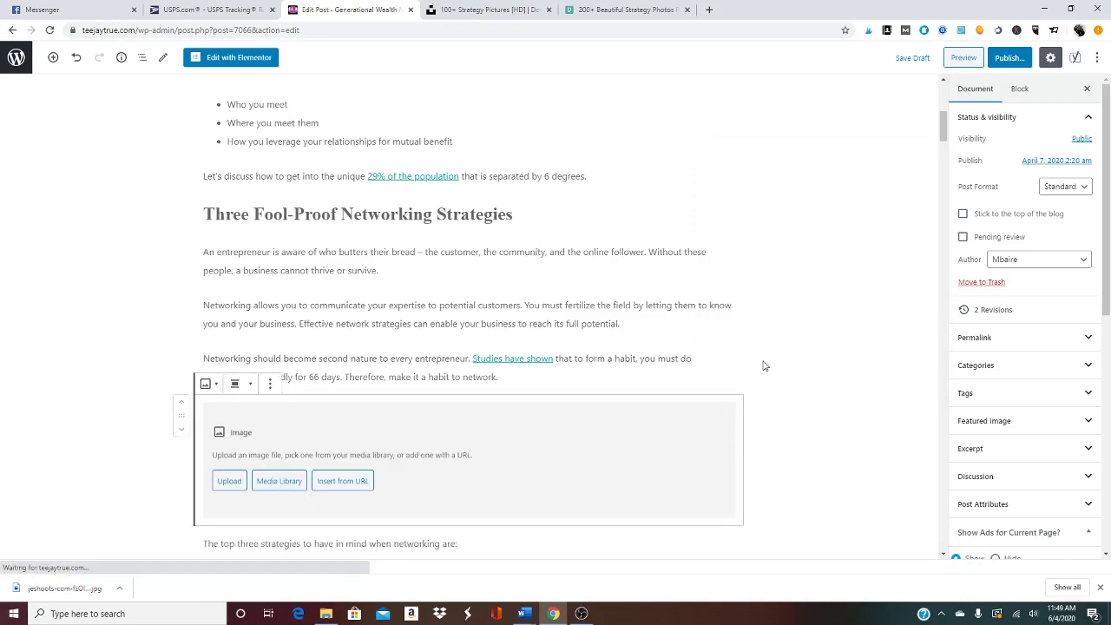
pyautogui.click(230, 485)
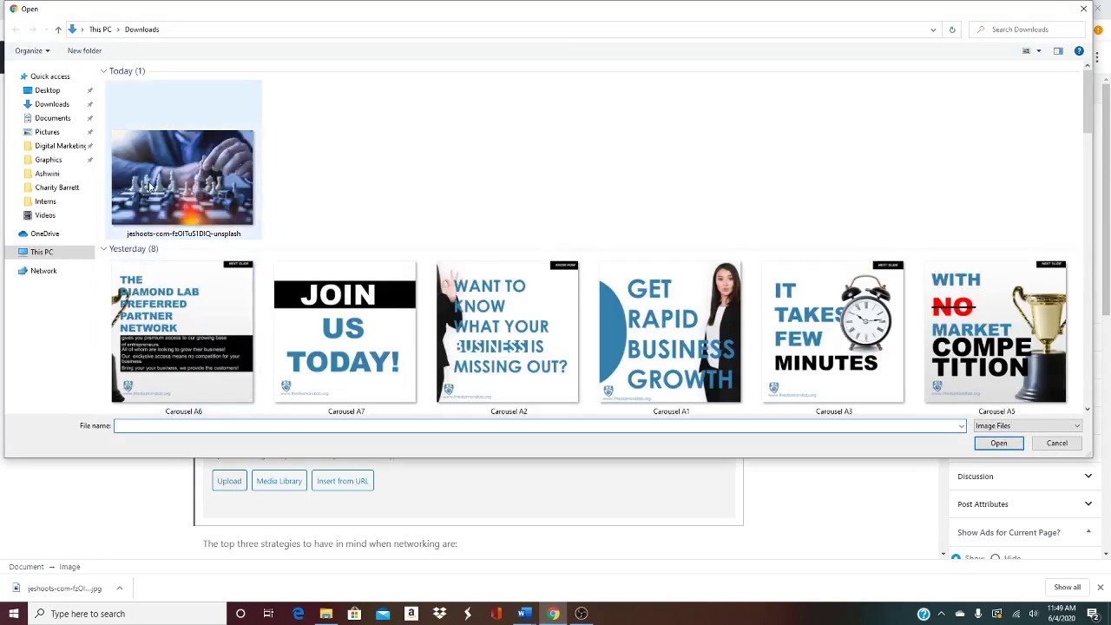
pyautogui.click(251, 202)
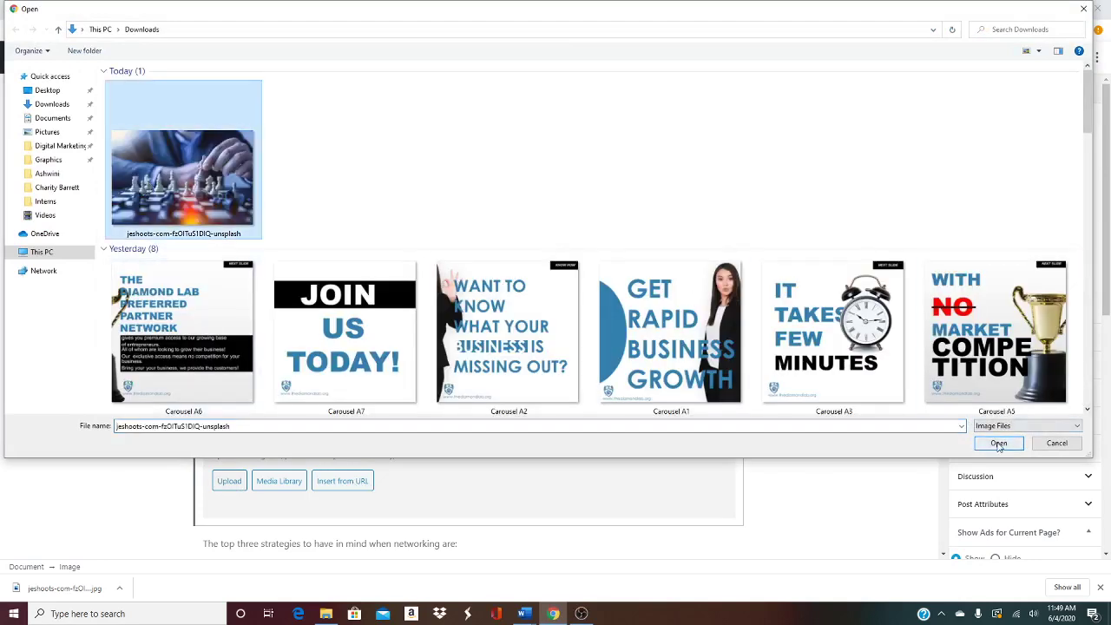
pyautogui.click(998, 442)
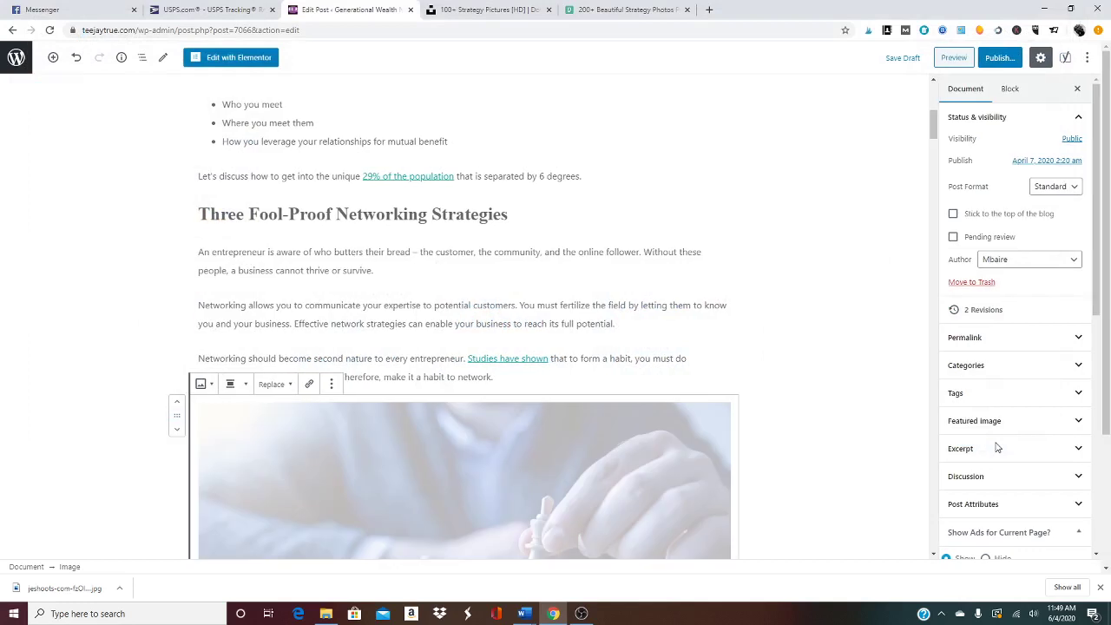
# - Center-align the chess image in the post and shrink it to about 414 × 276 pixels
pyautogui.scroll(-3, 813, 463)
pyautogui.scroll(-1, 813, 460)
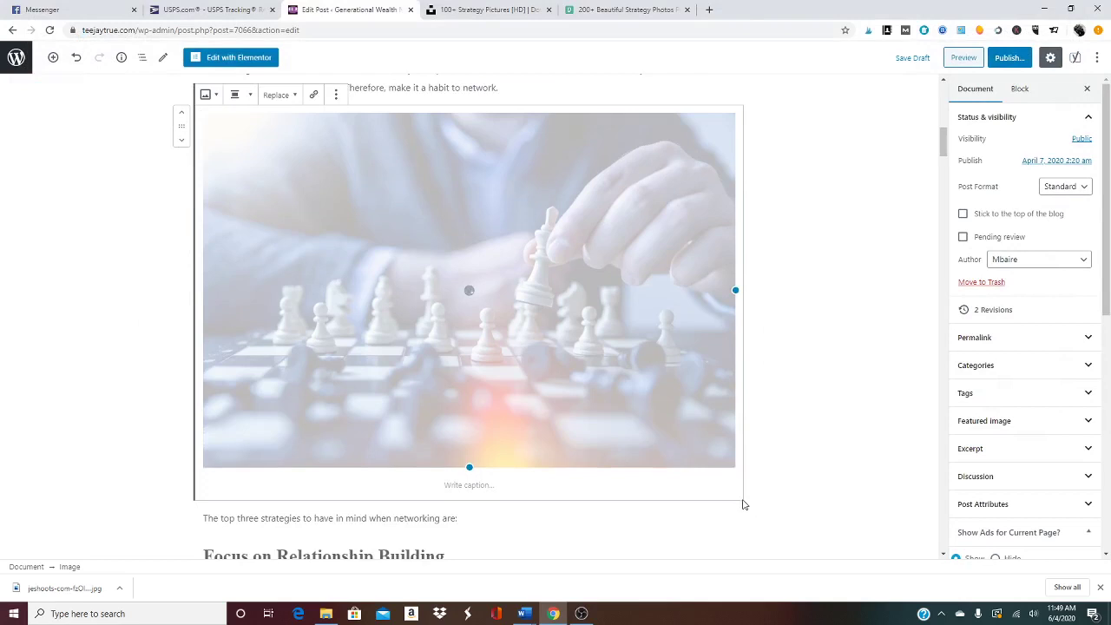
pyautogui.moveTo(729, 288); pyautogui.dragTo(543, 227)
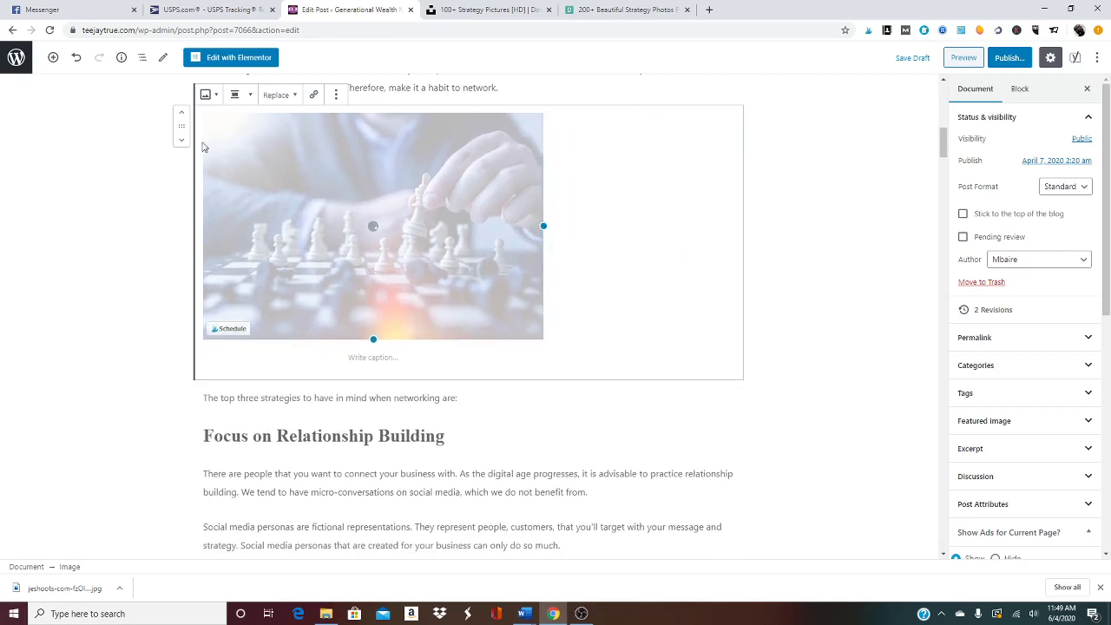
pyautogui.click(248, 97)
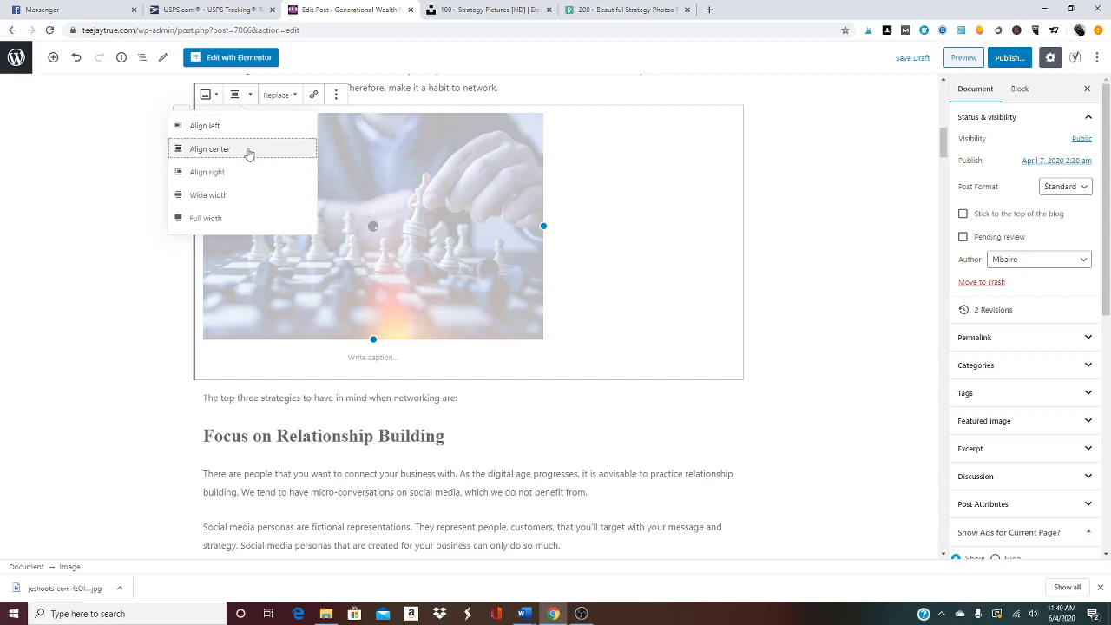
pyautogui.click(248, 151)
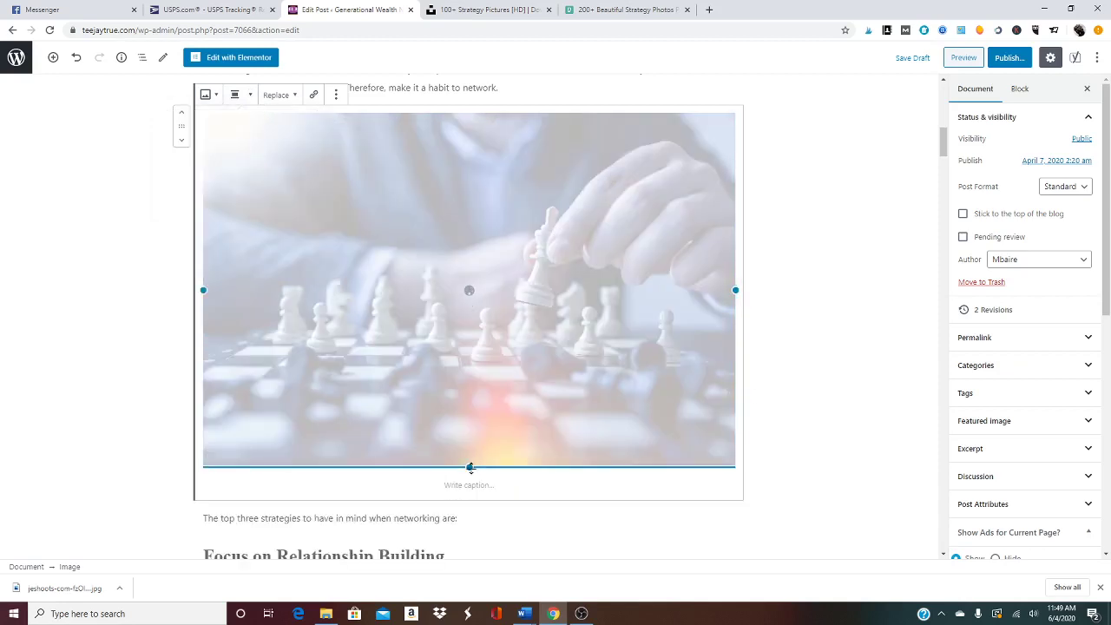
pyautogui.moveTo(469, 467); pyautogui.dragTo(501, 273)
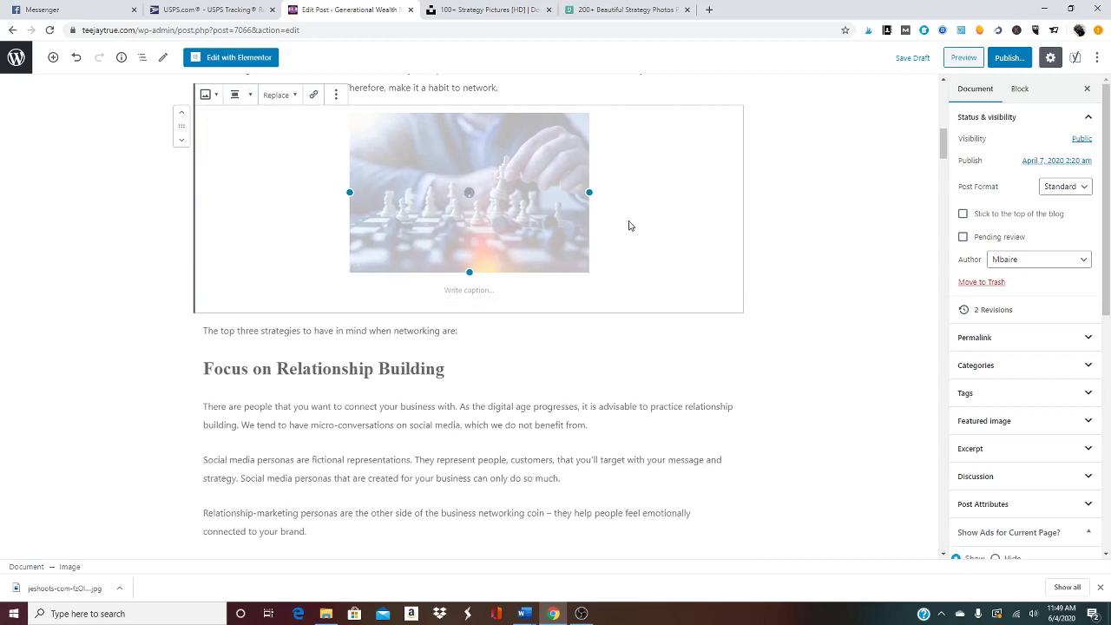
pyautogui.scroll(2, 642, 221)
# - Show the image's block settings and copy the Yoast SEO focus keyphrase "What is Business Networking and Its Benefits?"
pyautogui.click(1017, 90)
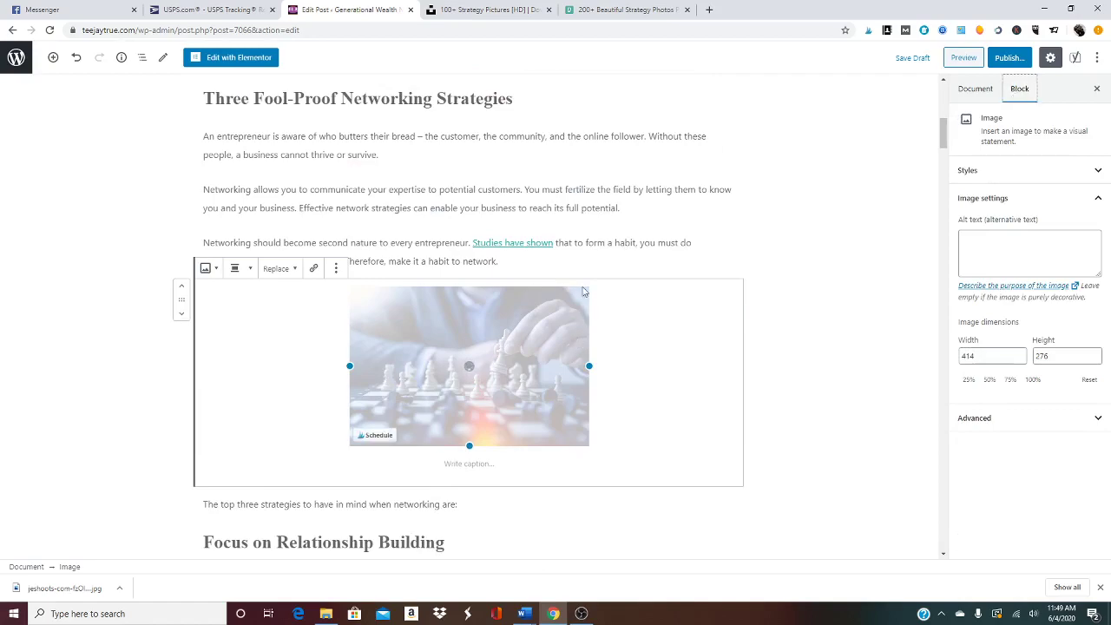
pyautogui.scroll(-15, 652, 349)
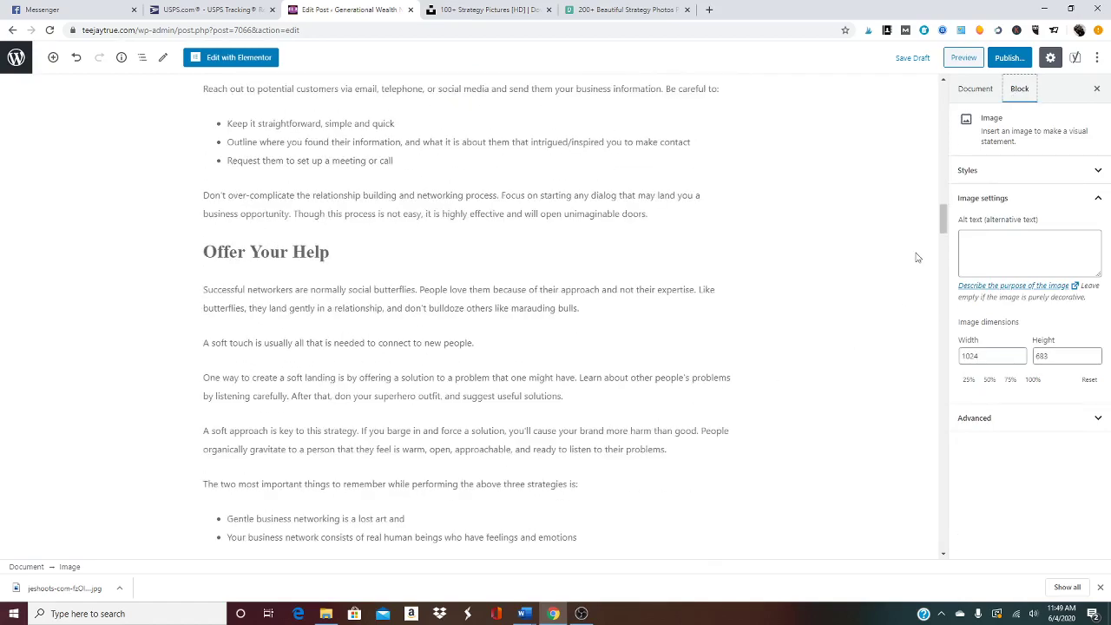
pyautogui.moveTo(944, 223); pyautogui.dragTo(924, 536)
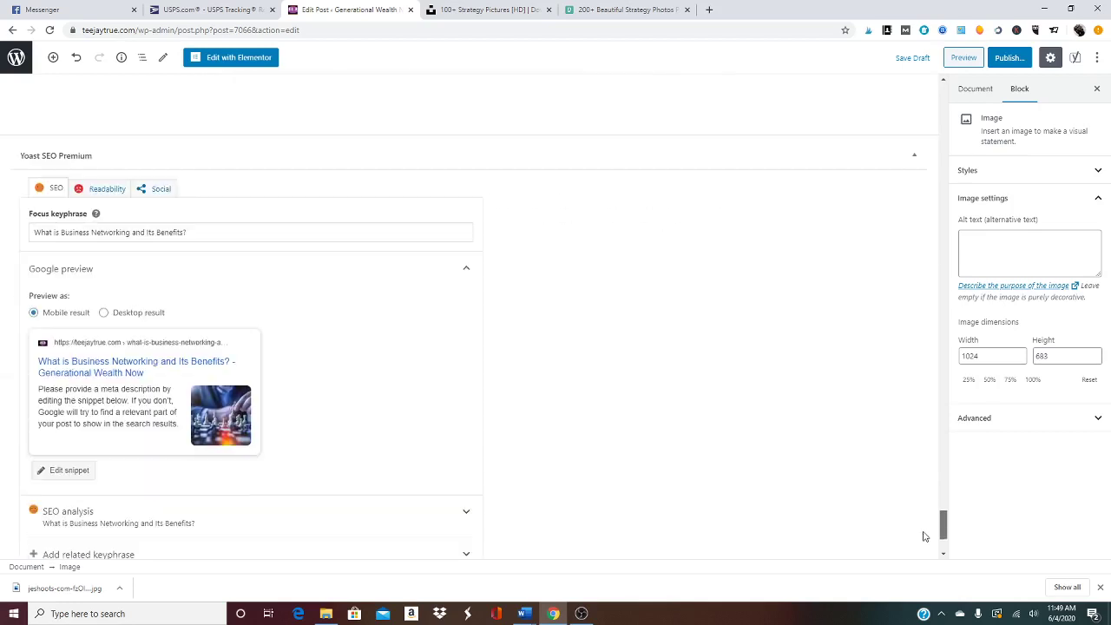
pyautogui.scroll(1, 923, 531)
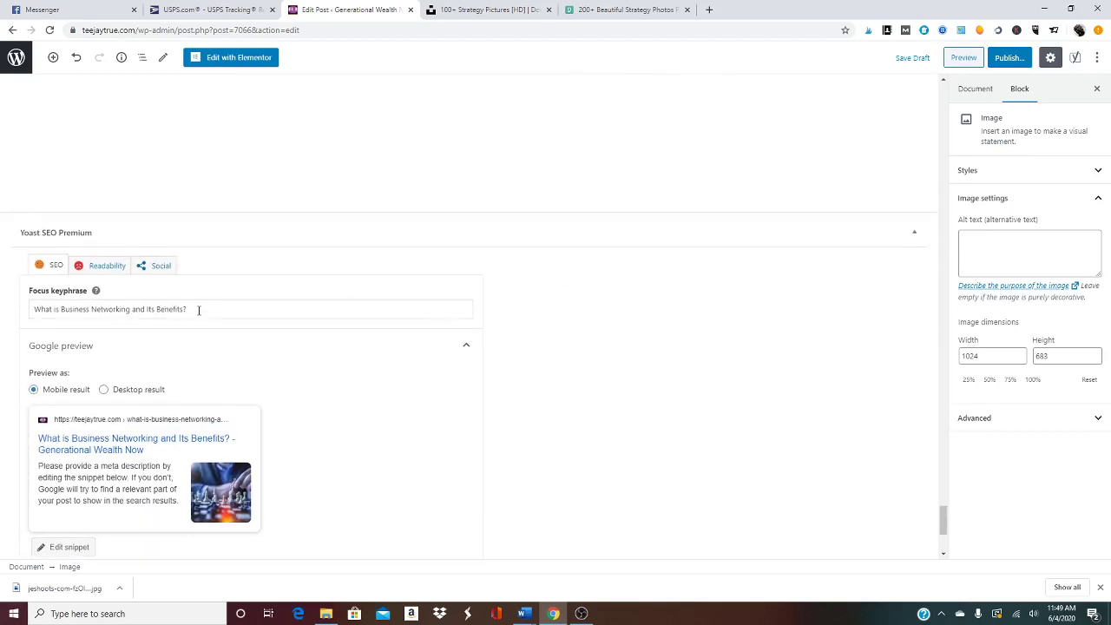
pyautogui.moveTo(198, 309); pyautogui.dragTo(4, 295)
pyautogui.hotkey('ctrl', 'c')
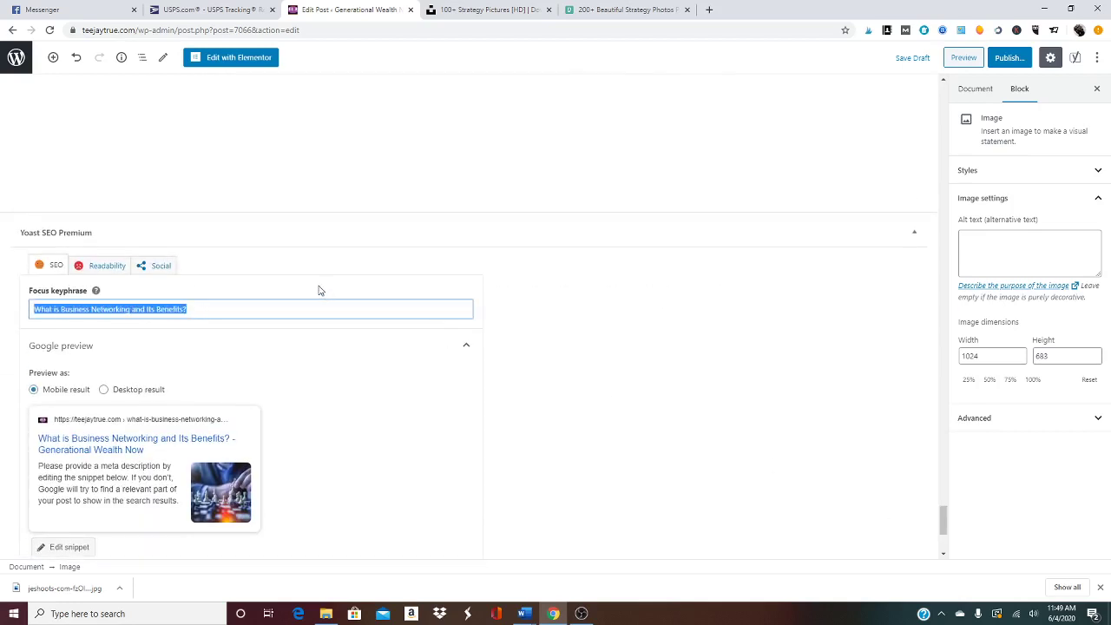
# - Try using the copied focus keyphrase as the chess image's alt text
pyautogui.scroll(2, 636, 340)
pyautogui.click(1044, 247)
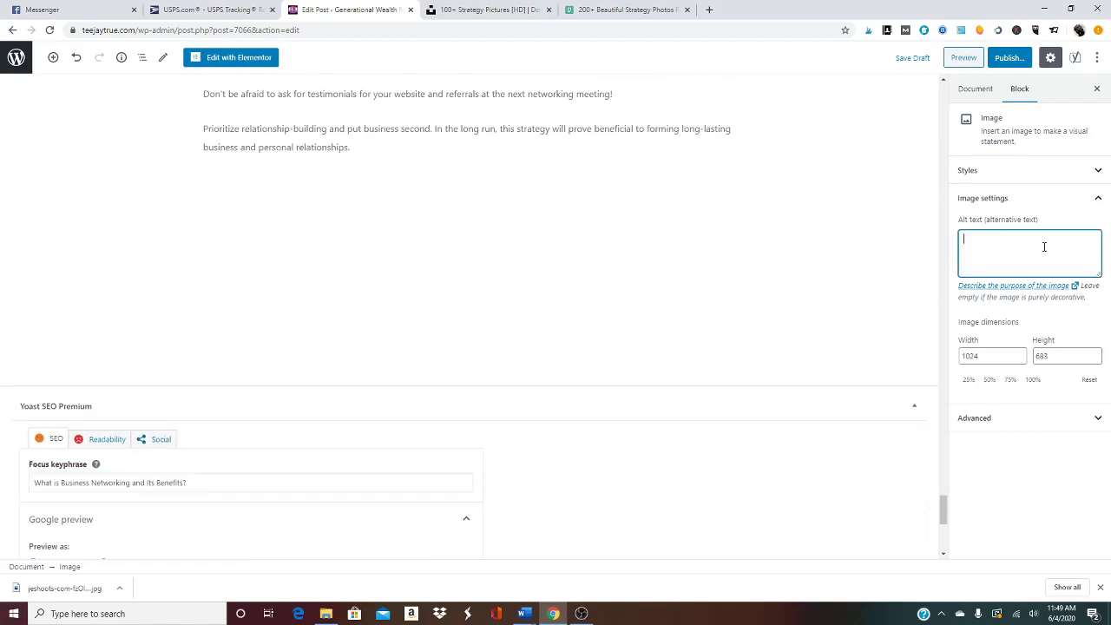
pyautogui.scroll(15, 657, 394)
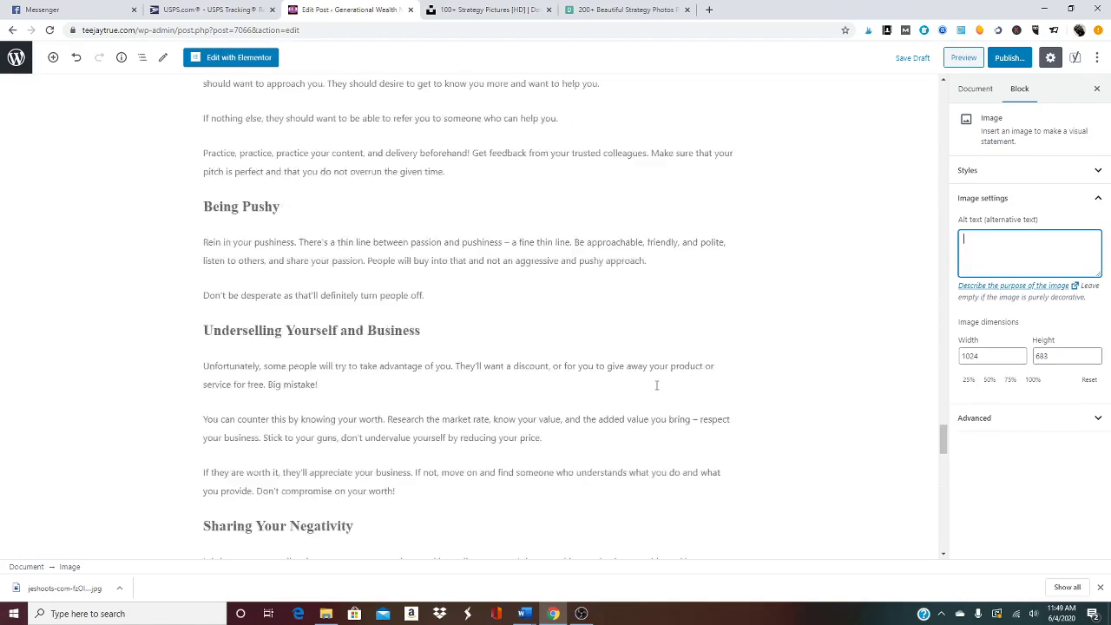
pyautogui.scroll(15, 657, 394)
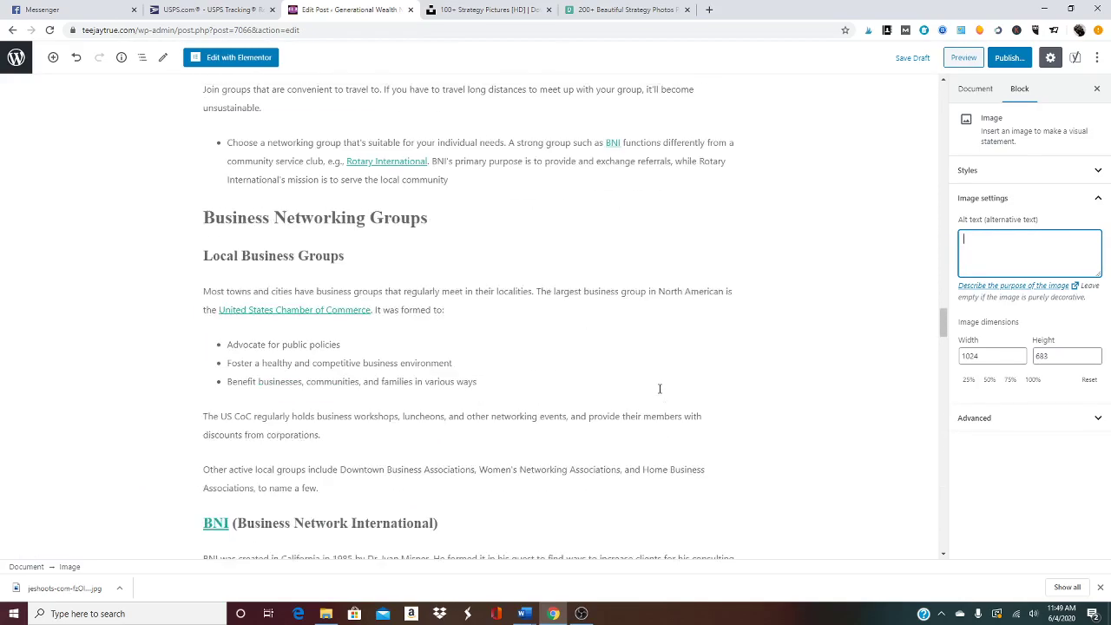
pyautogui.scroll(15, 660, 385)
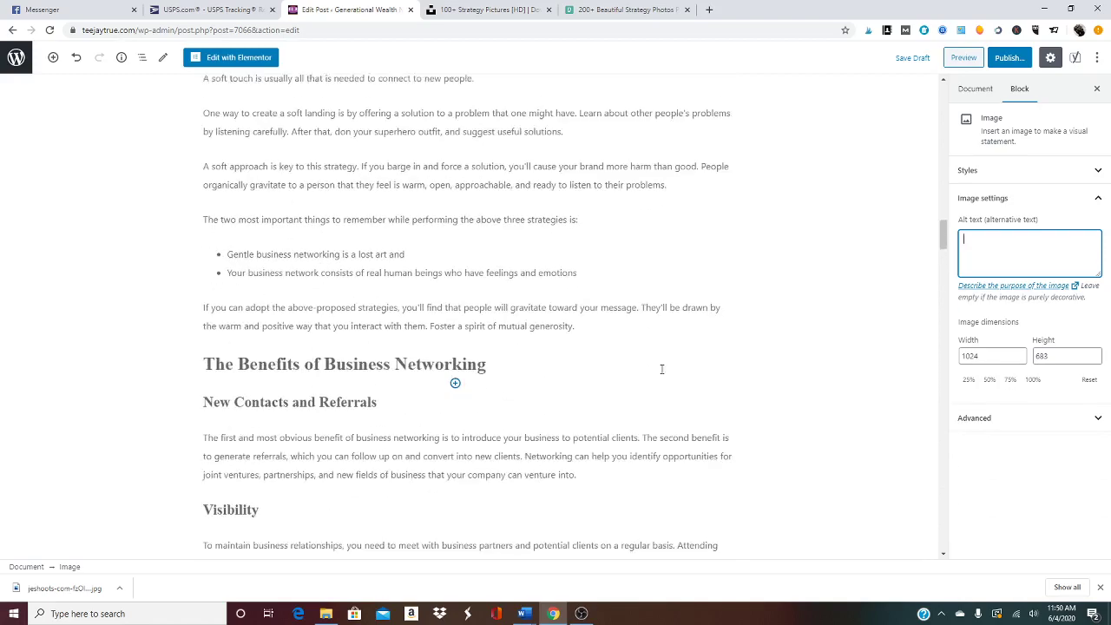
pyautogui.scroll(15, 661, 371)
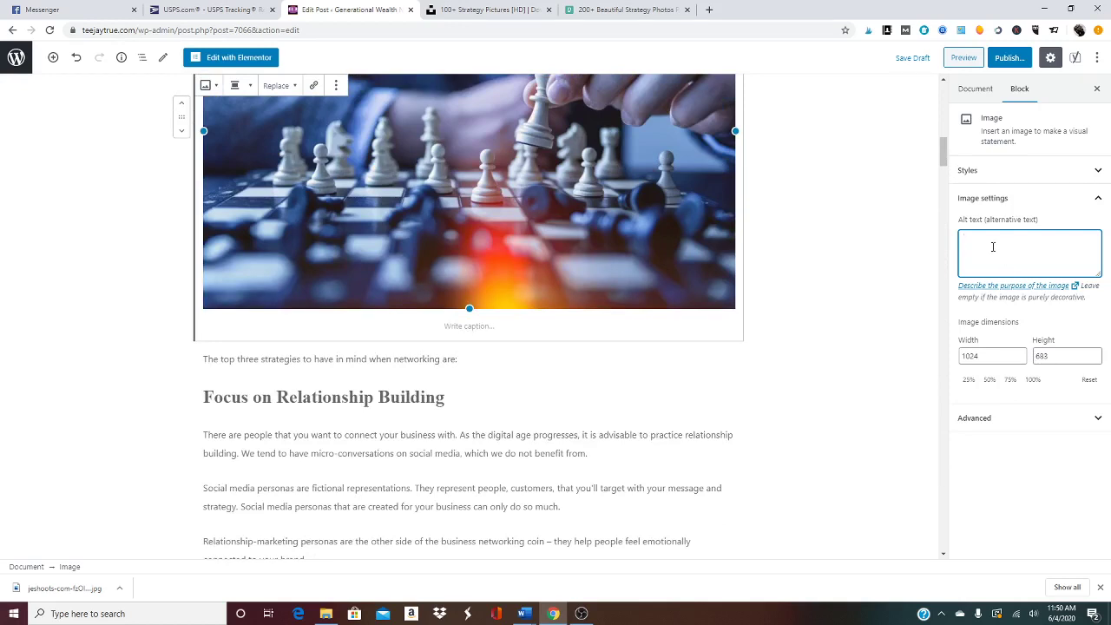
pyautogui.hotkey('ctrl', 'v')
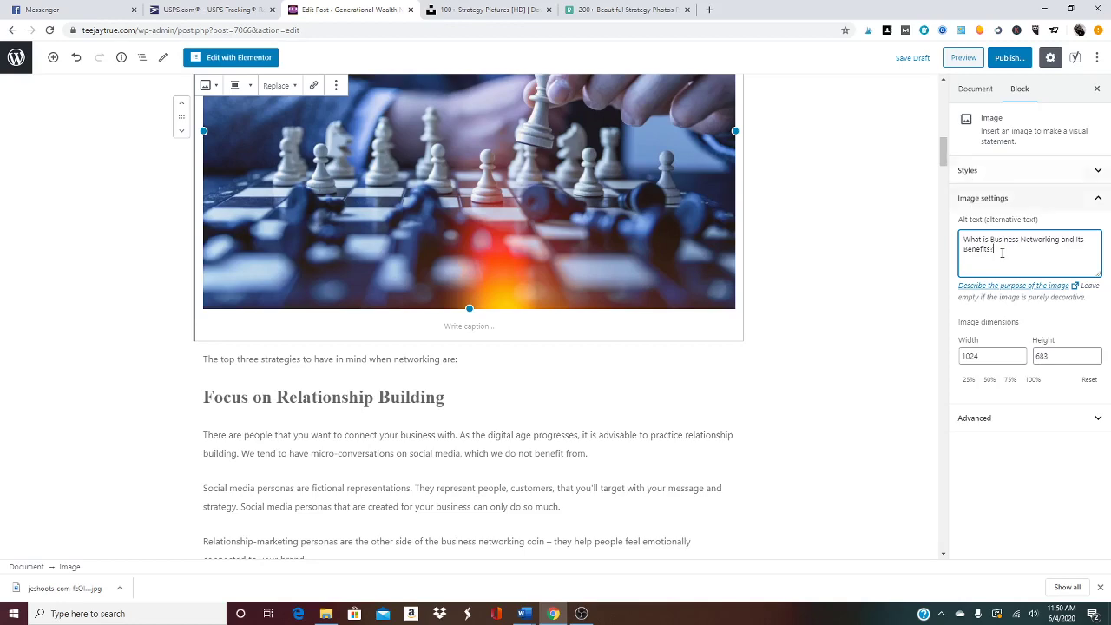
pyautogui.scroll(2, 584, 376)
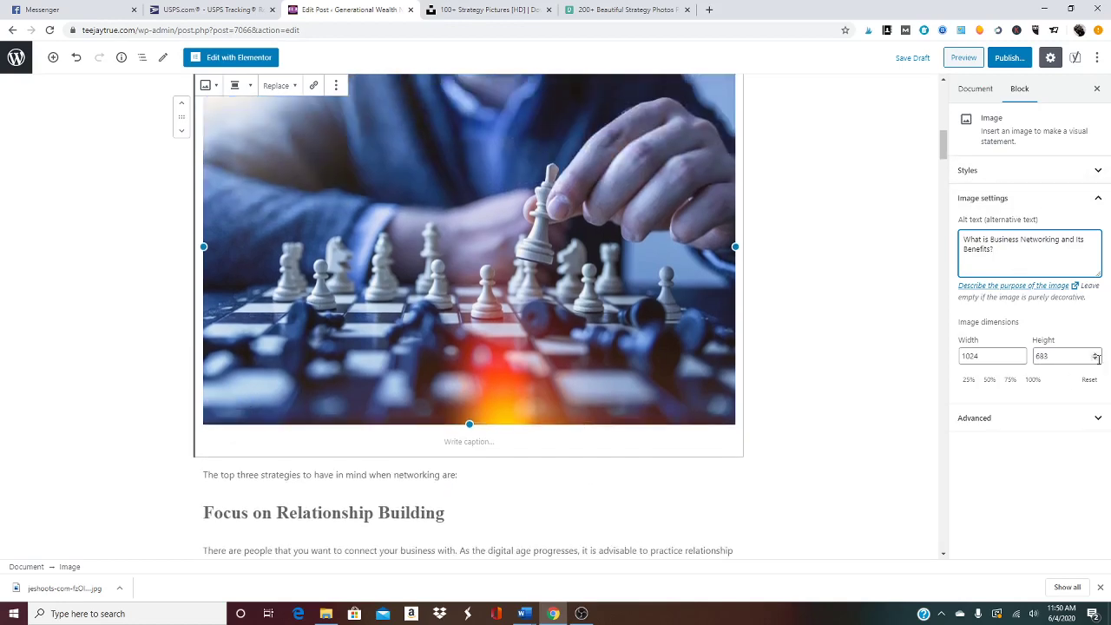
pyautogui.hotkey('ctrl', 'z')
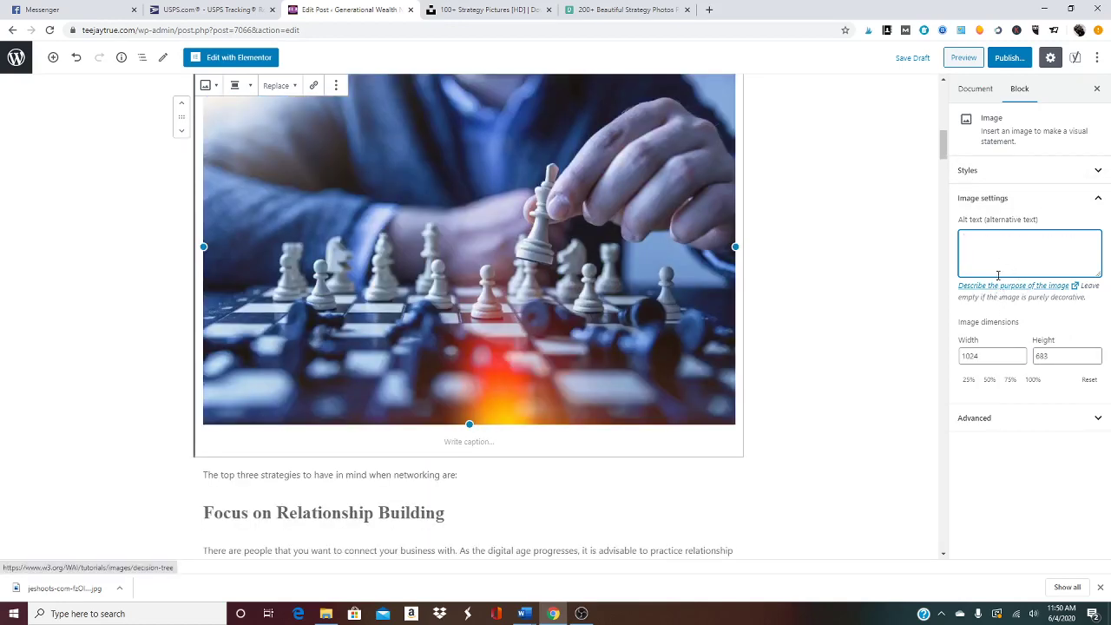
# - Set the chess image's alt text to "What is Business Networking and Its Benefits and strategies? Man playing chess"
pyautogui.scroll(3, 804, 365)
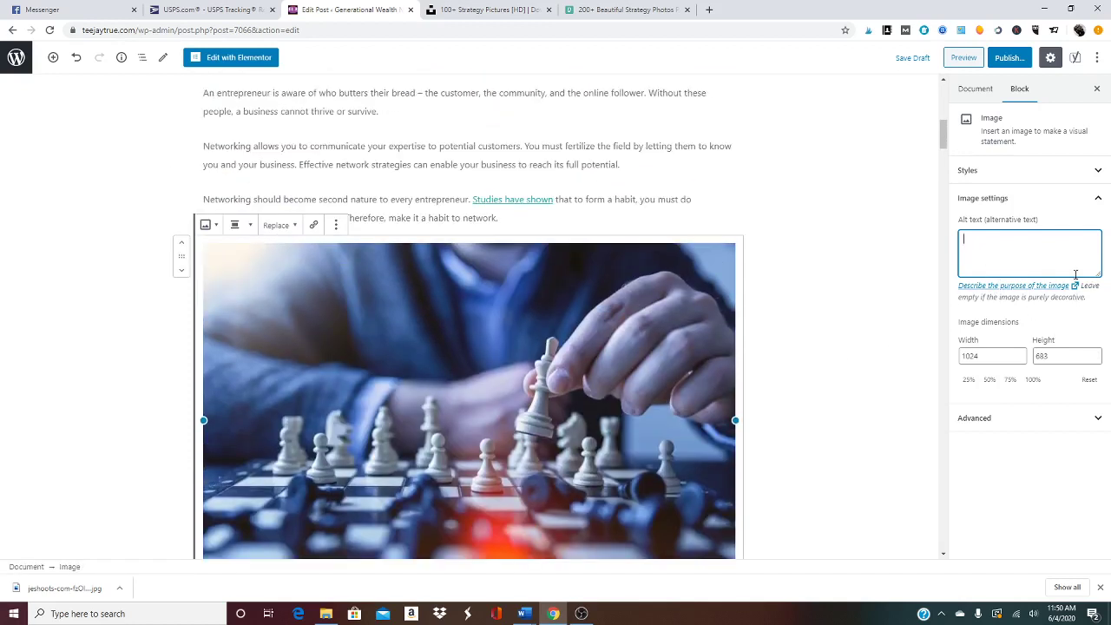
pyautogui.write('What is Business Networking and Its Benefits?')
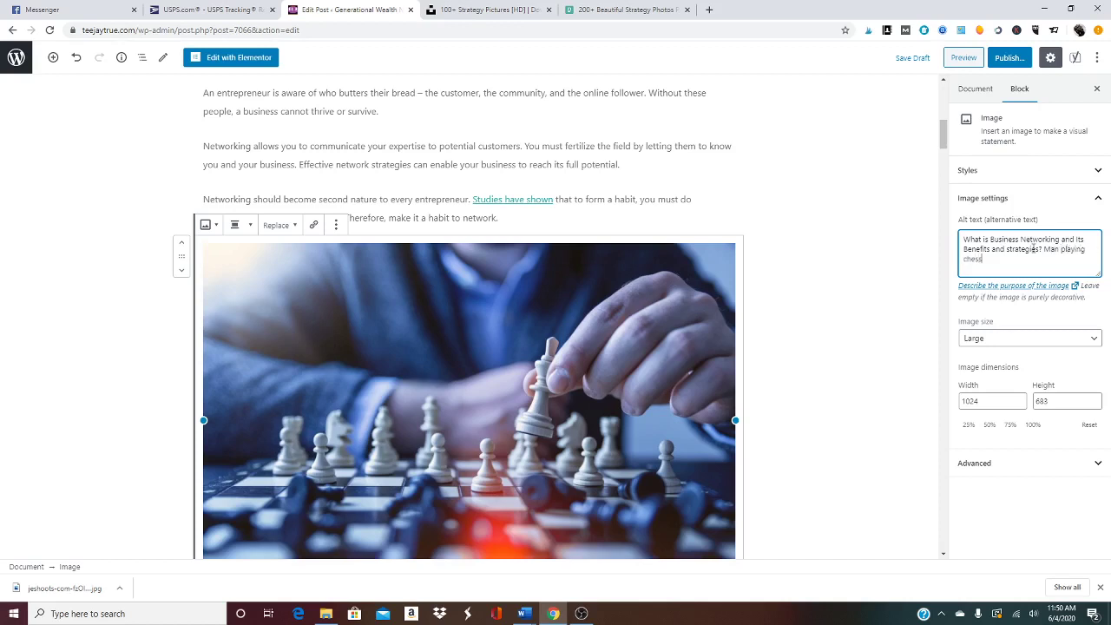
pyautogui.click(860, 330)
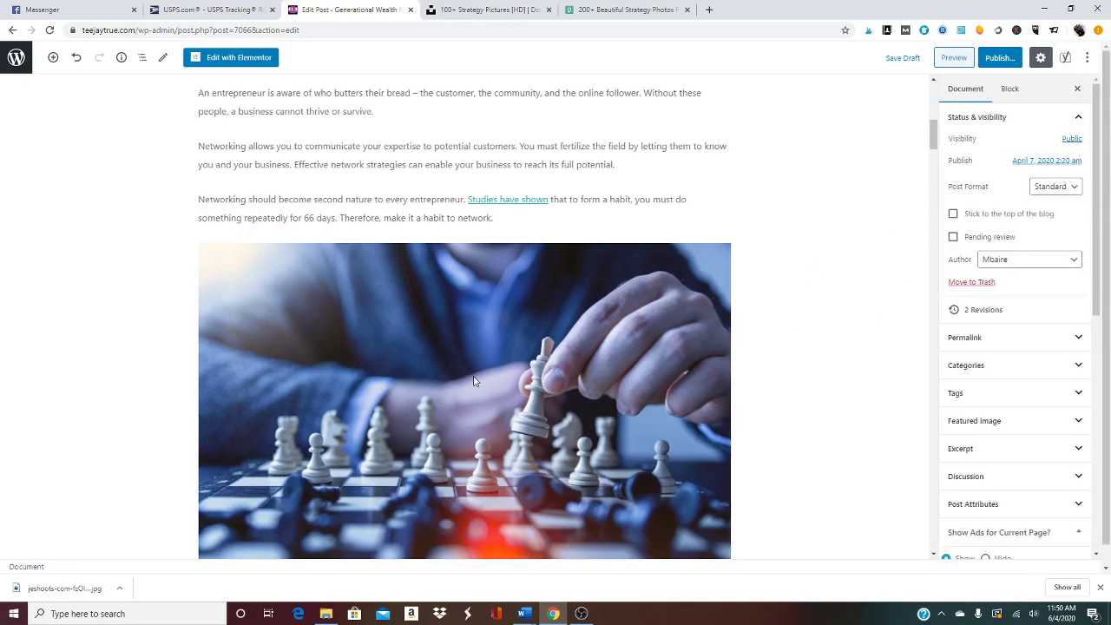
# - Set the chess image's size to Medium in its image settings
pyautogui.click(474, 381)
pyautogui.scroll(-3, 657, 350)
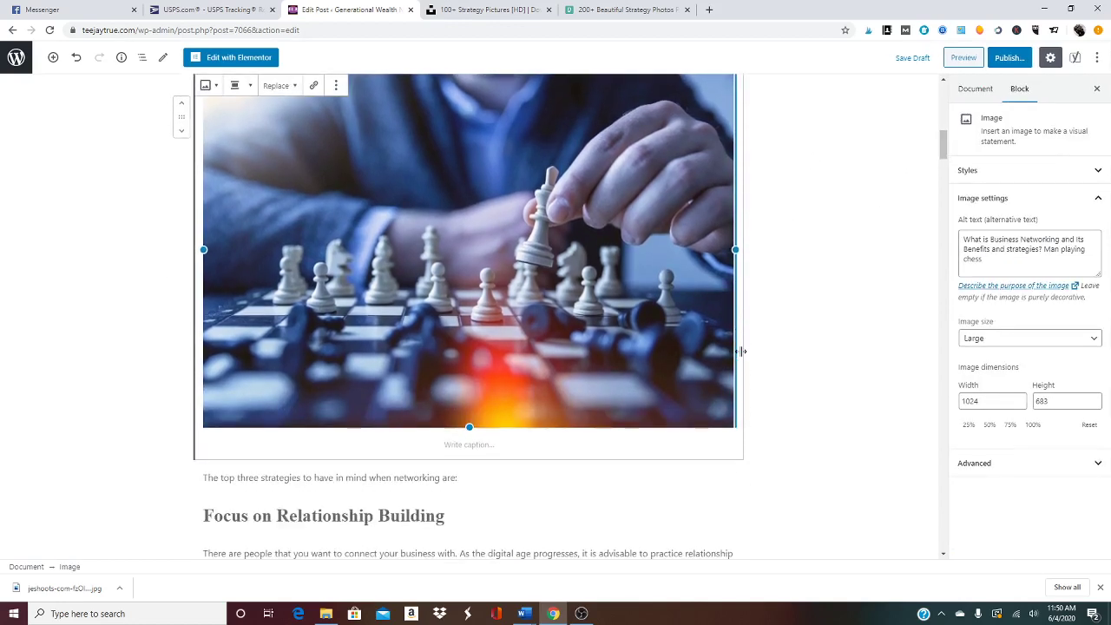
pyautogui.scroll(2, 742, 351)
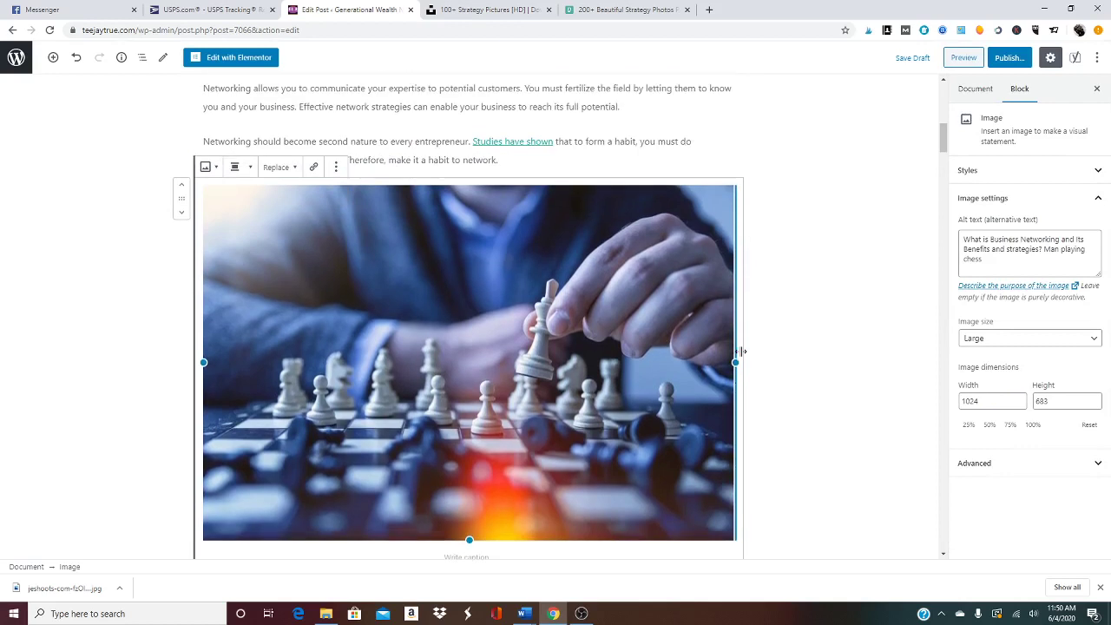
pyautogui.click(249, 168)
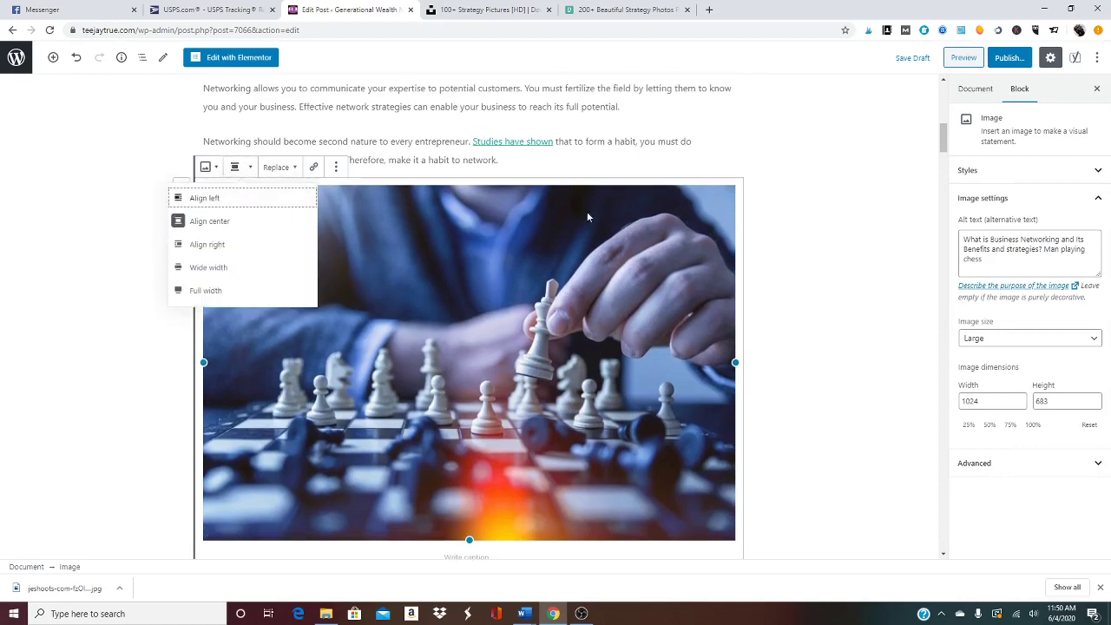
pyautogui.click(815, 350)
pyautogui.click(637, 343)
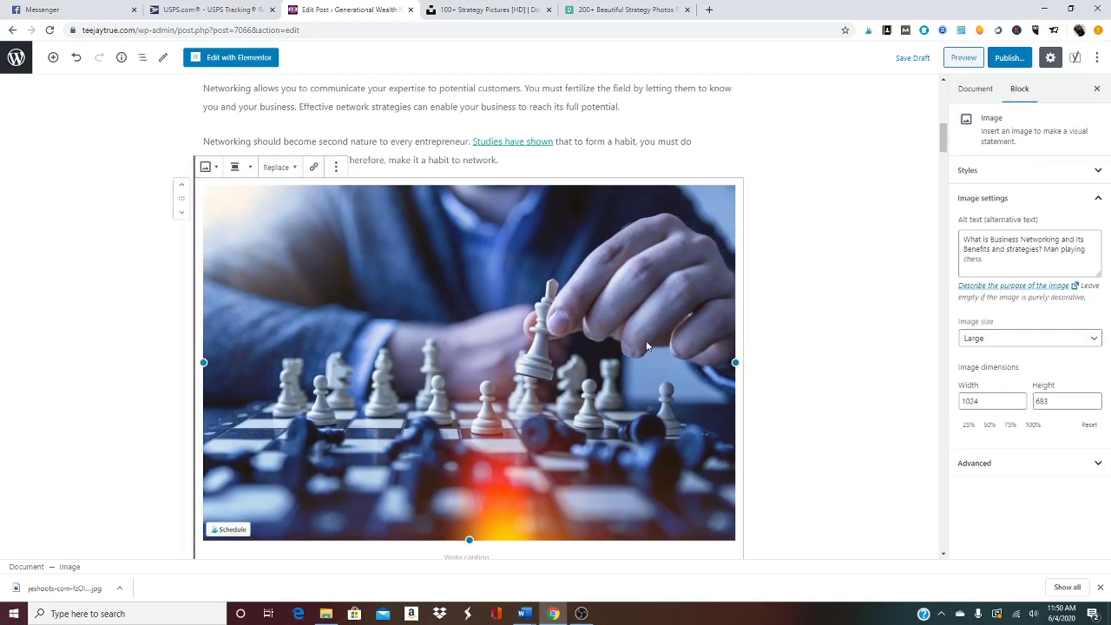
pyautogui.click(1085, 338)
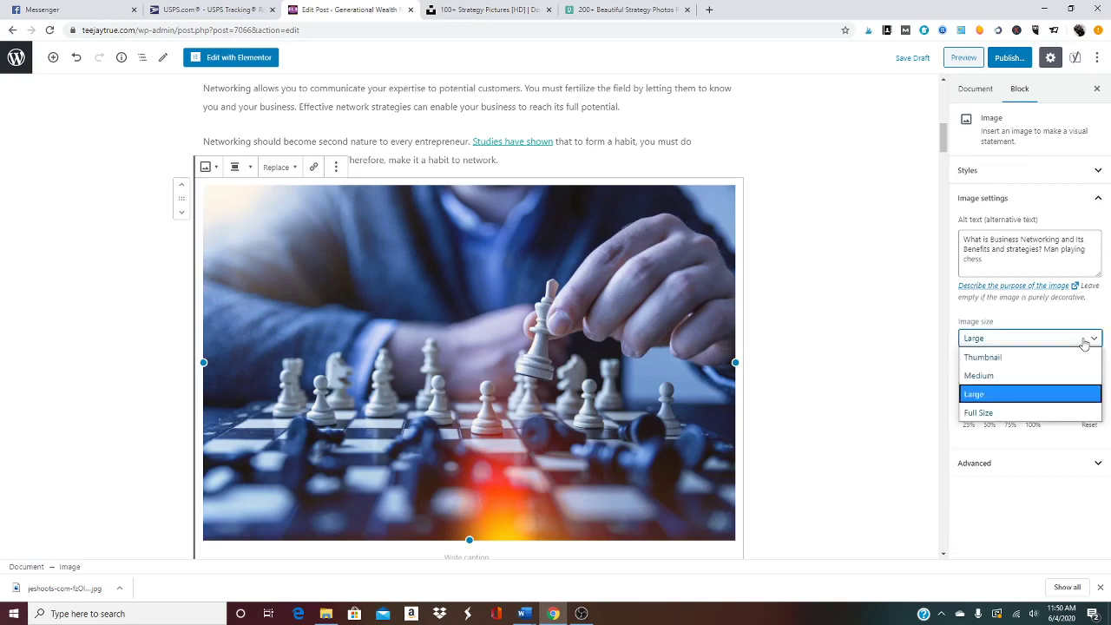
pyautogui.click(1005, 375)
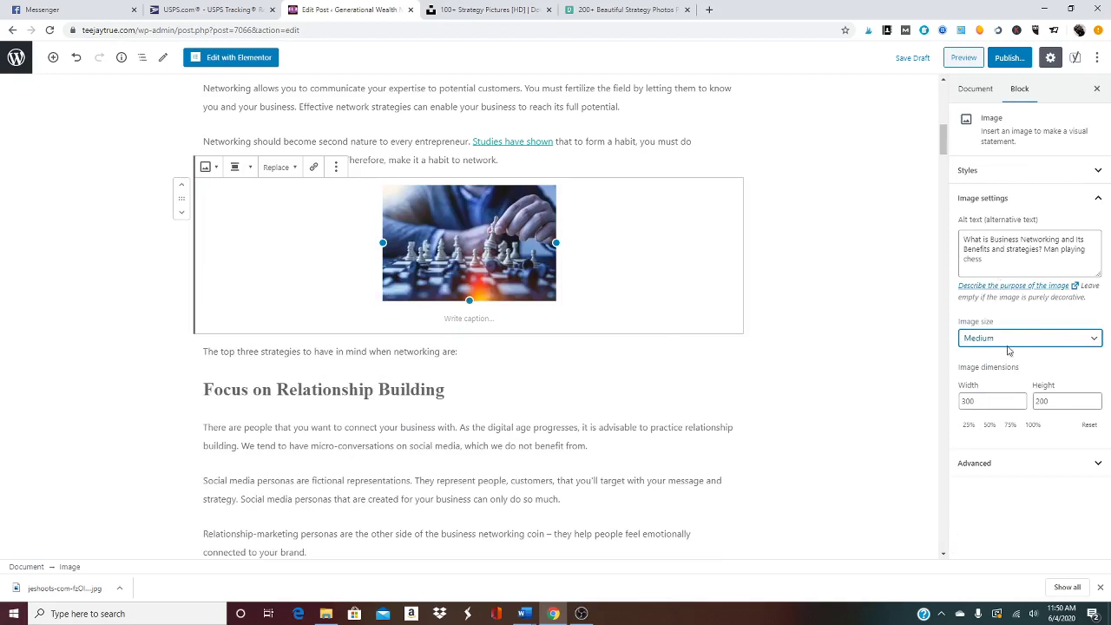
# - Apply the Rounded style to the chess image and caption it "It's important to consider the strategy of business networking and it's benefits."
pyautogui.click(1095, 169)
pyautogui.click(1067, 233)
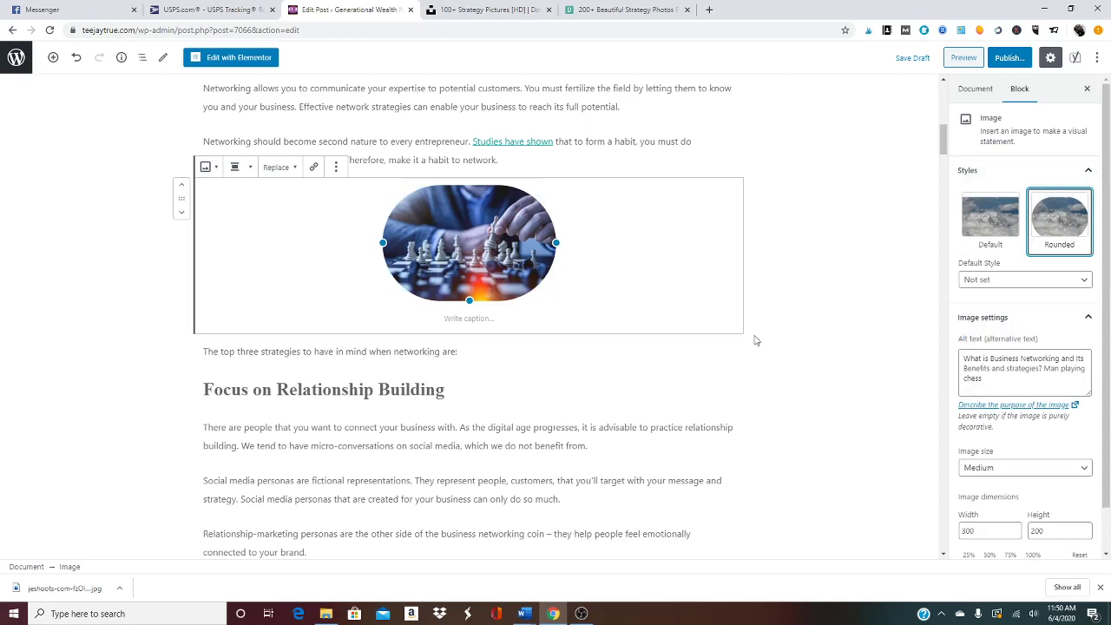
pyautogui.click(468, 318)
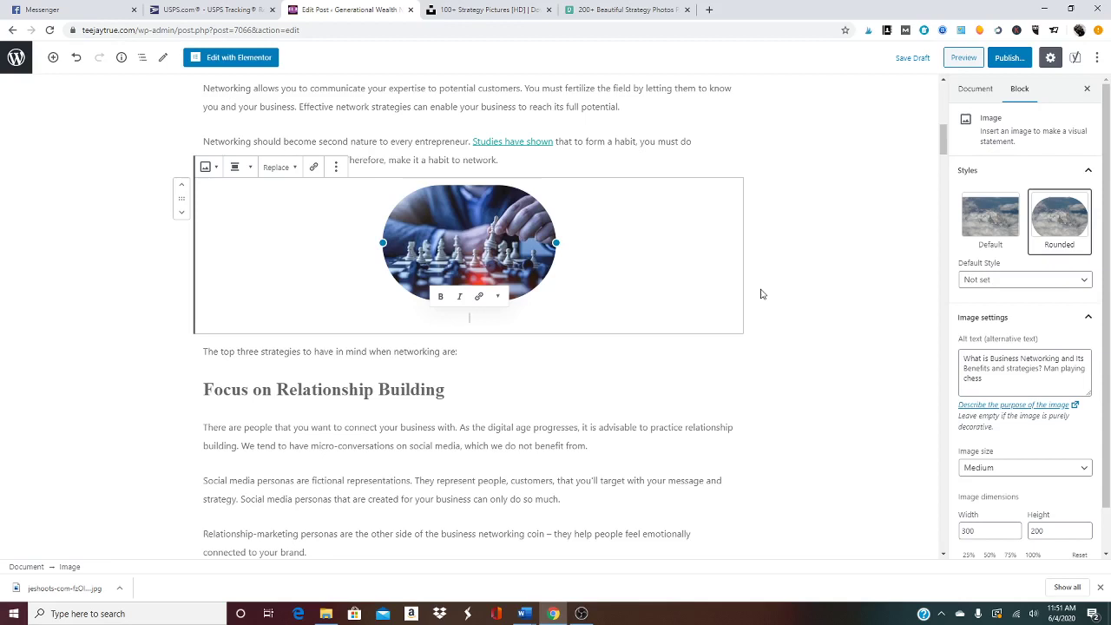
pyautogui.write("It's impor")
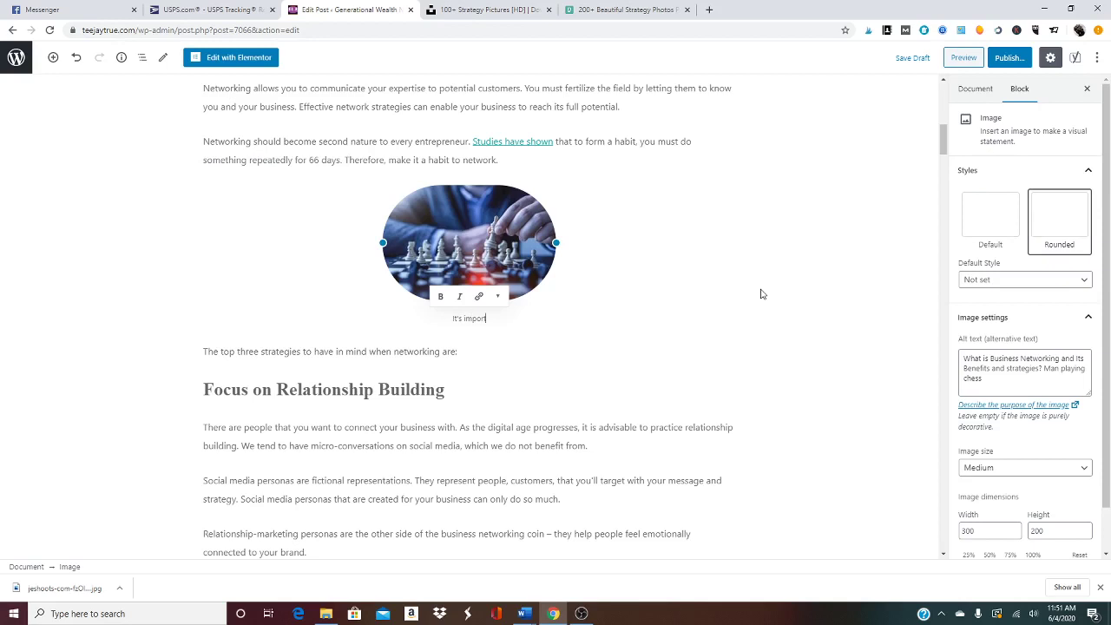
pyautogui.write('tant to ')
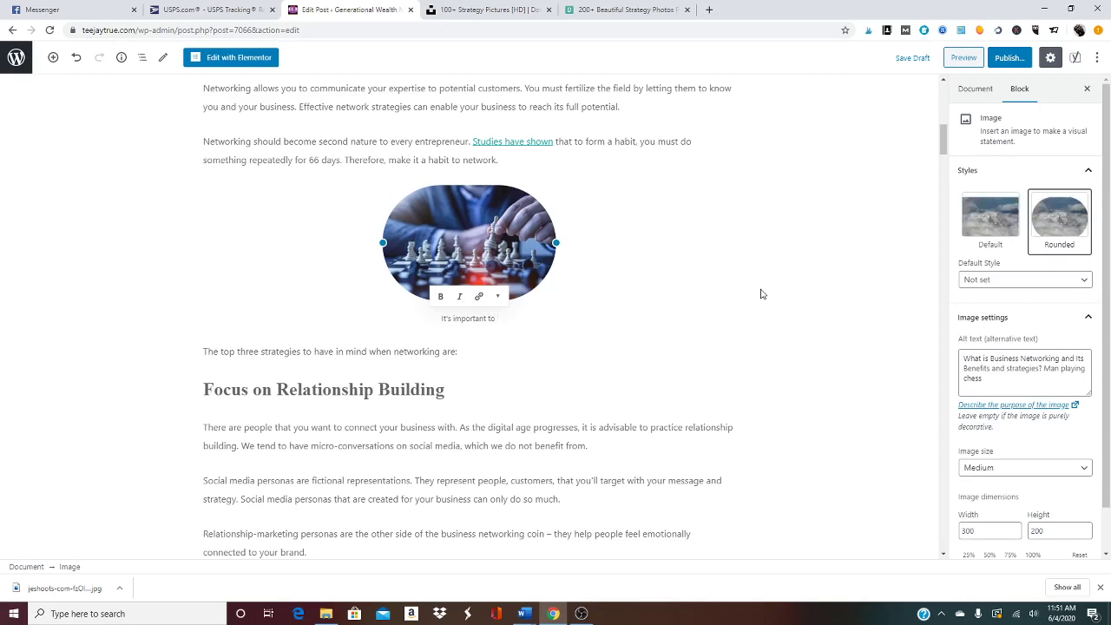
pyautogui.write('consider the ')
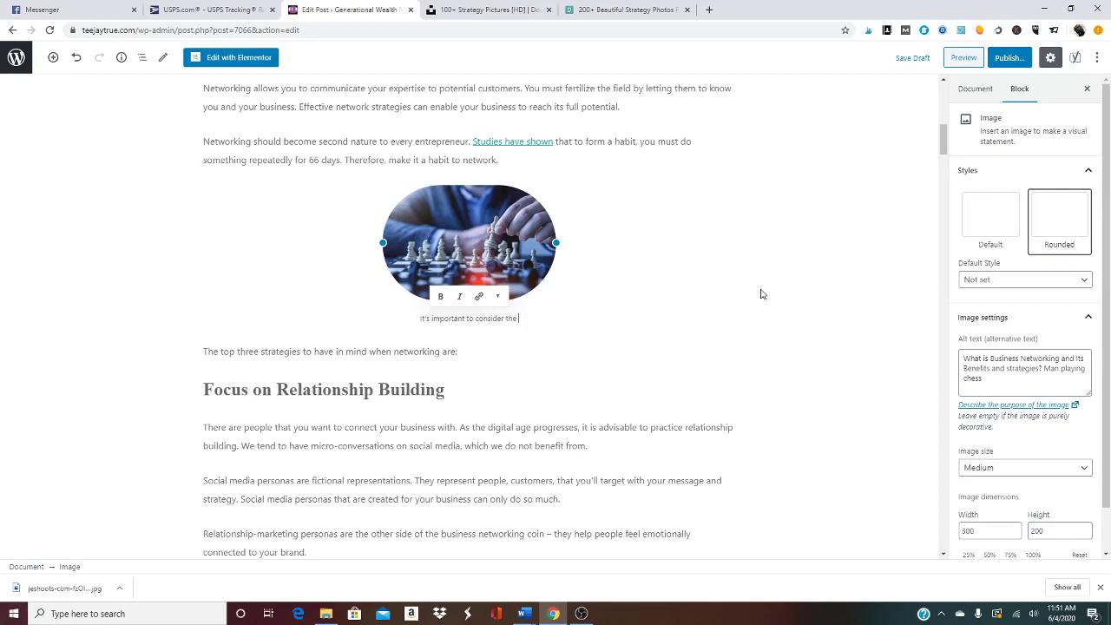
pyautogui.write('strategy of business ')
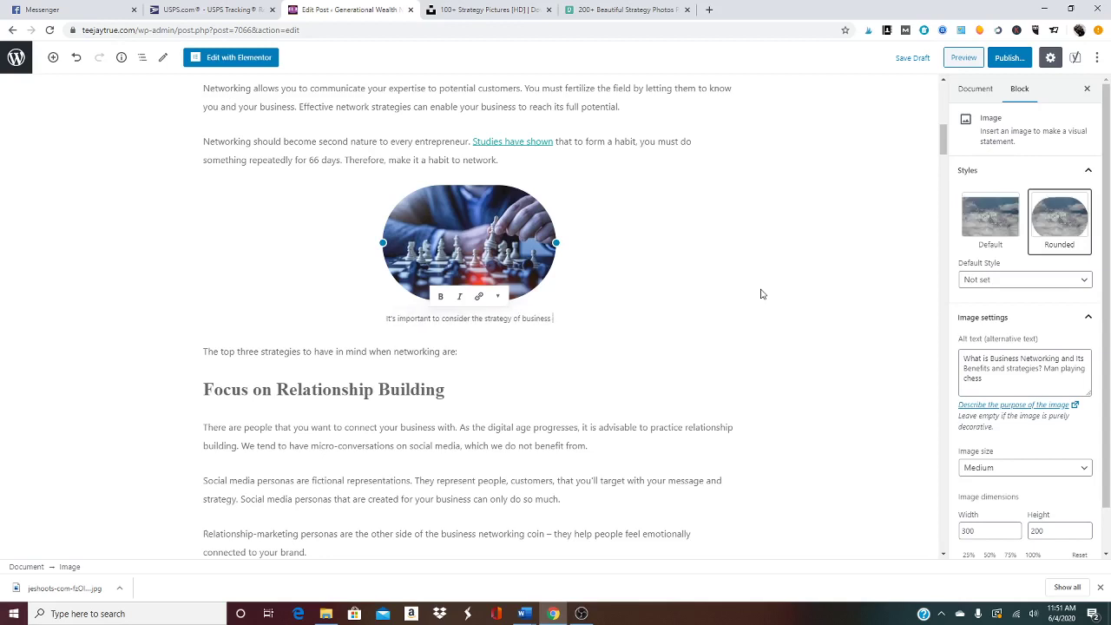
pyautogui.write('networking')
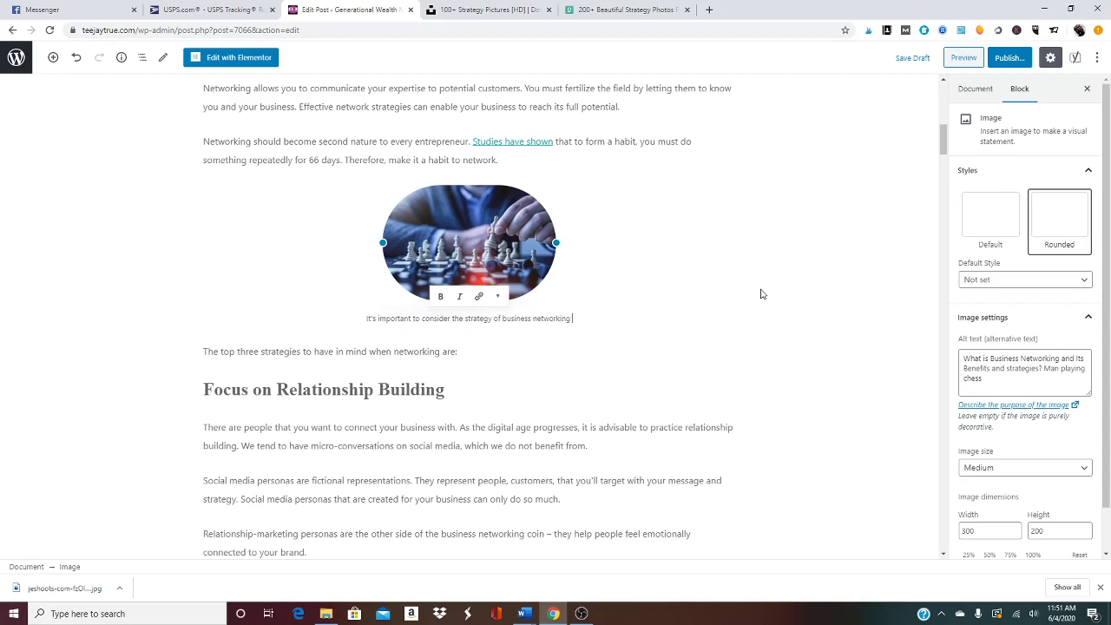
pyautogui.write(" and it's benefits")
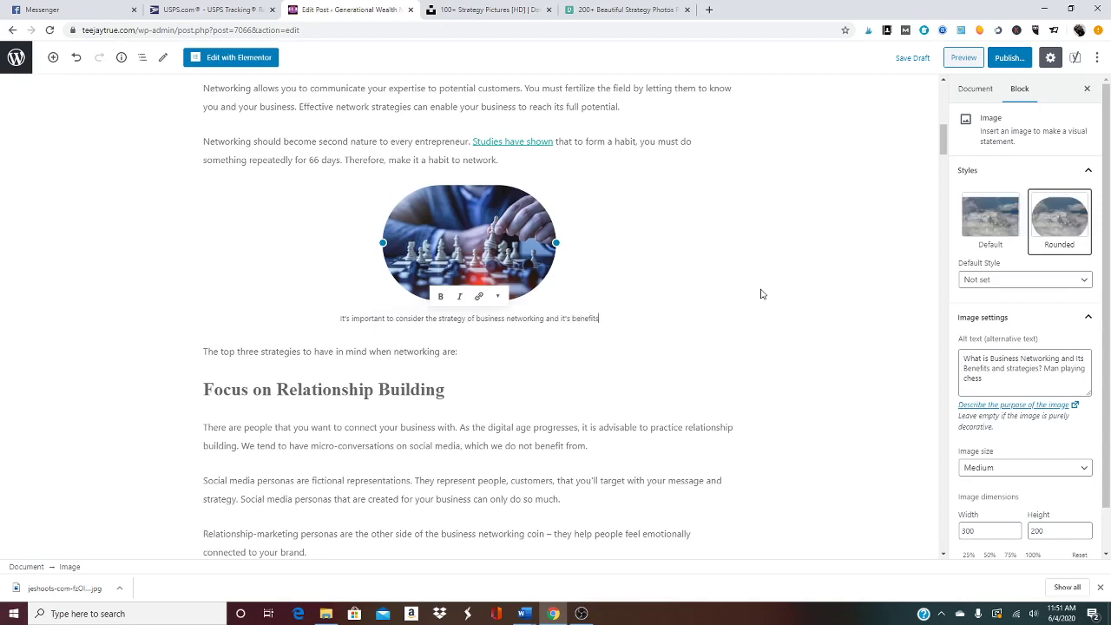
pyautogui.write('.')
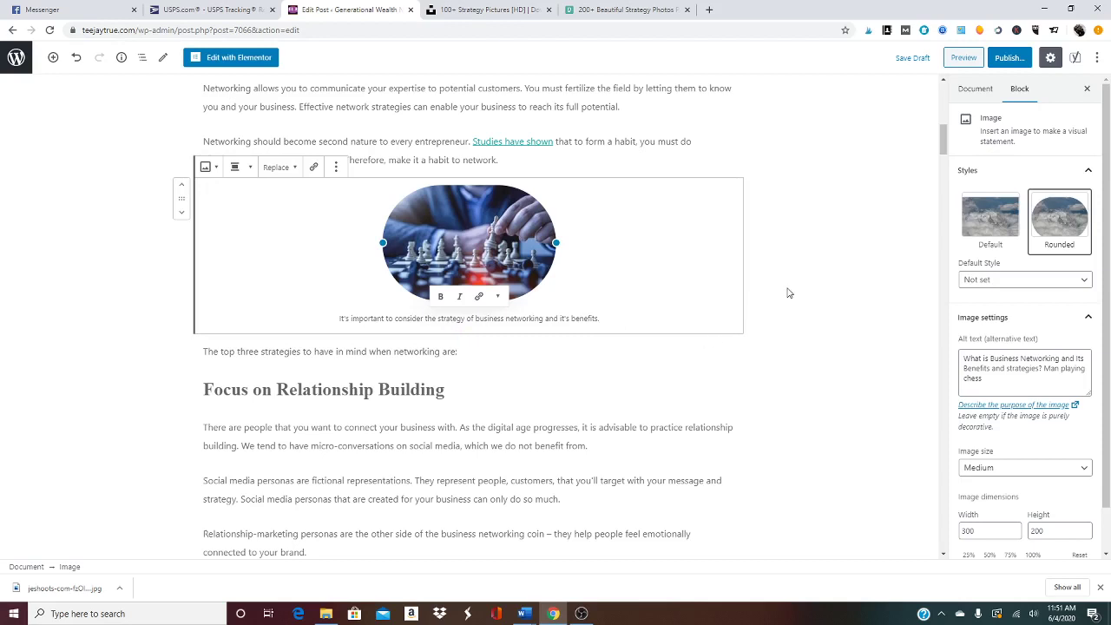
pyautogui.click(787, 294)
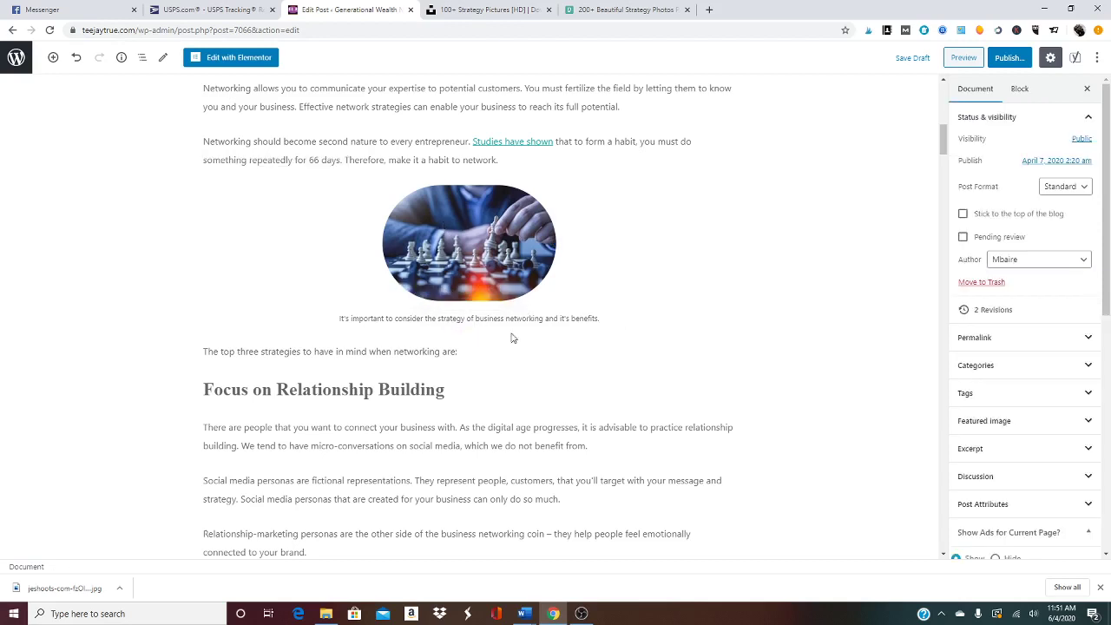
# - Review the chess image's alt text and caption, and its placement within the surrounding article text
pyautogui.click(477, 248)
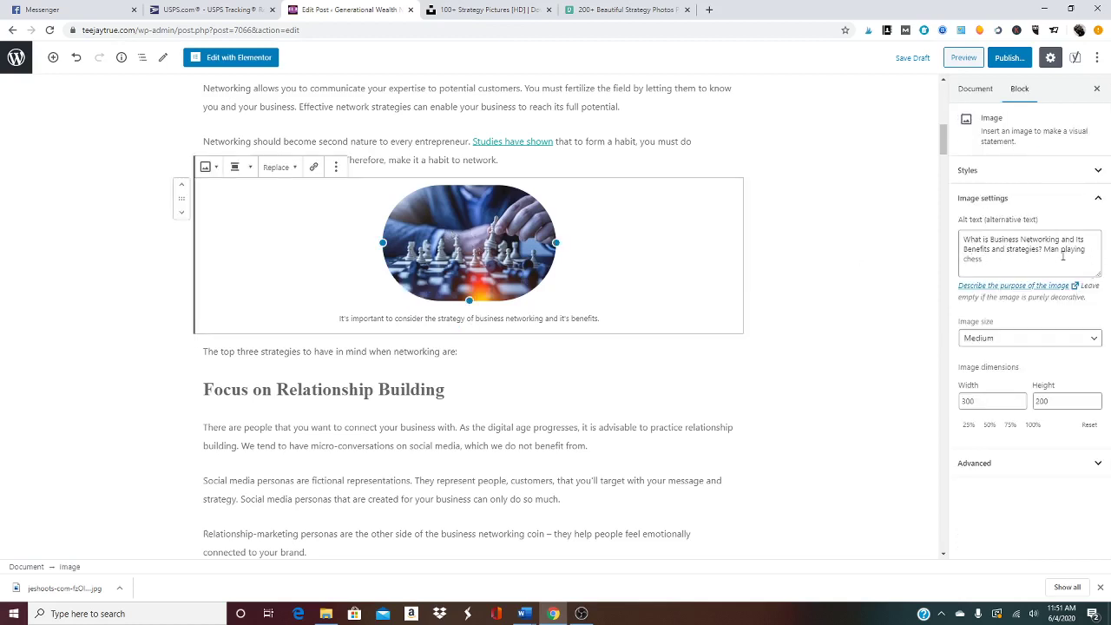
pyautogui.click(530, 318)
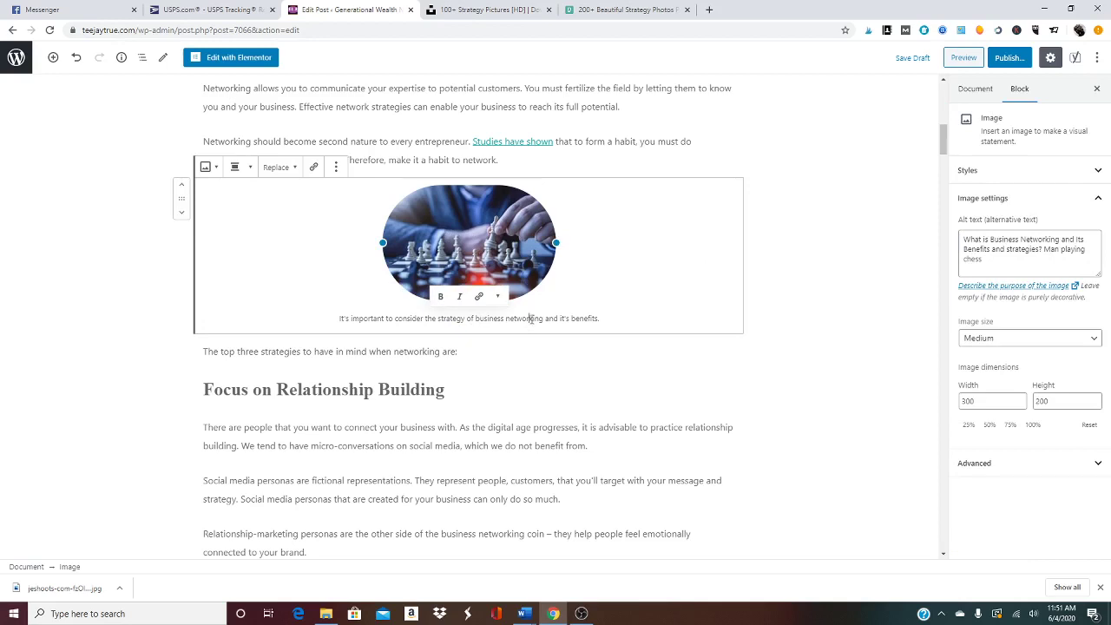
pyautogui.scroll(-2, 676, 322)
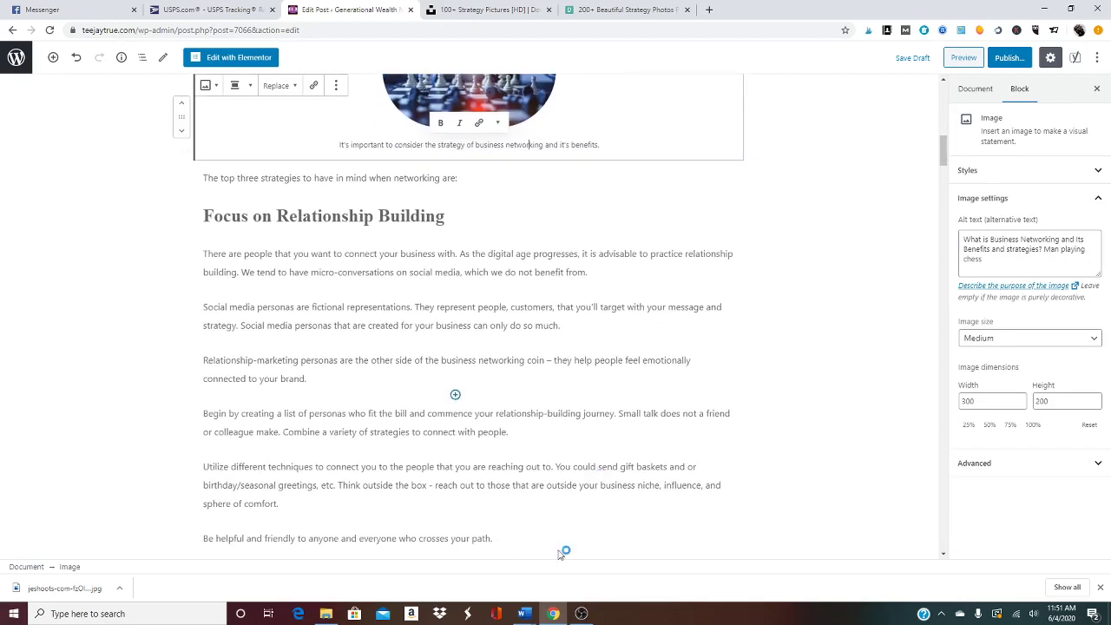
pyautogui.scroll(7, 531, 224)
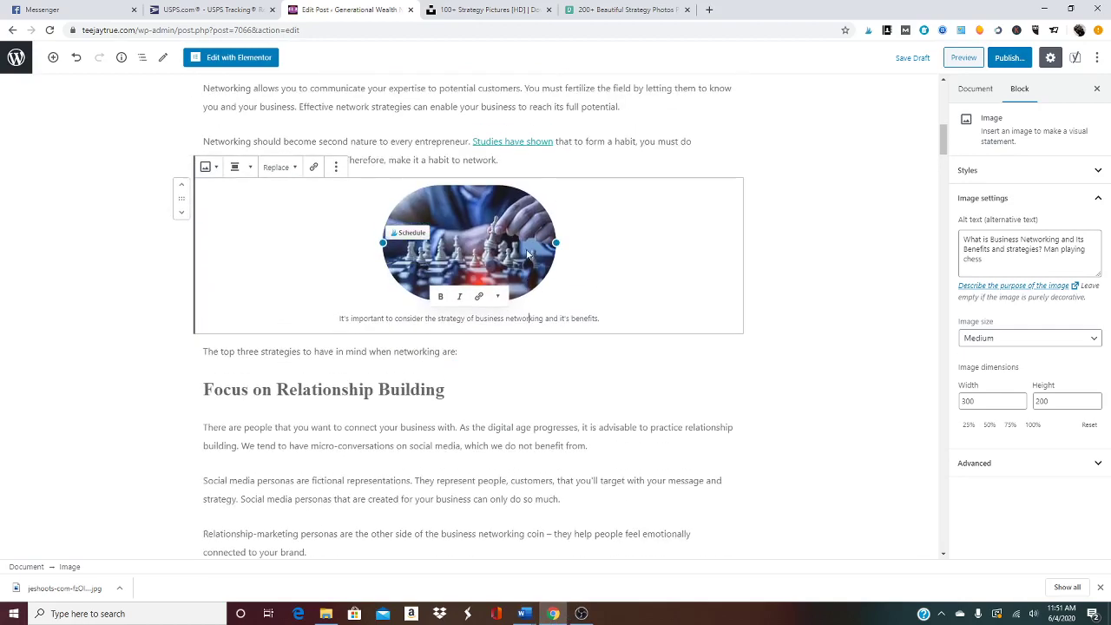
pyautogui.scroll(-8, 585, 309)
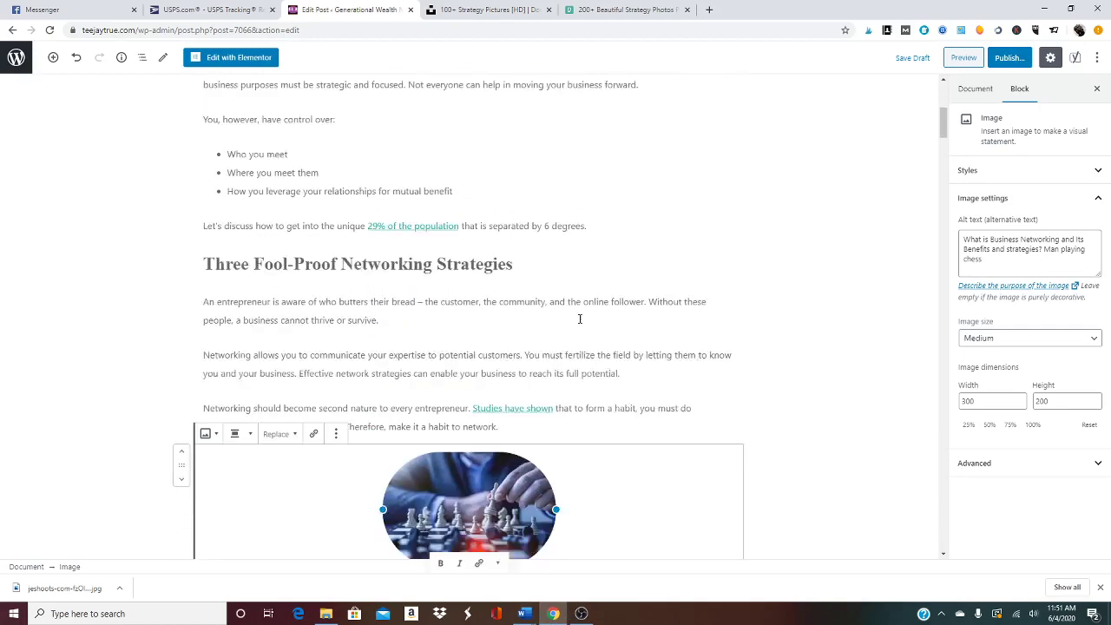
pyautogui.scroll(5, 582, 341)
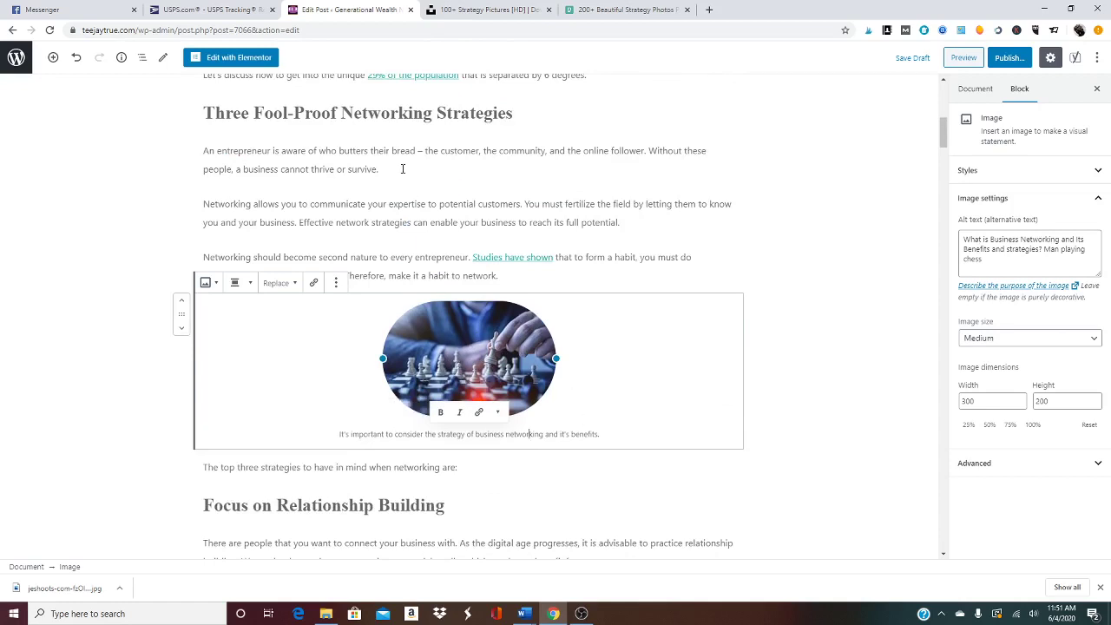
pyautogui.click(781, 363)
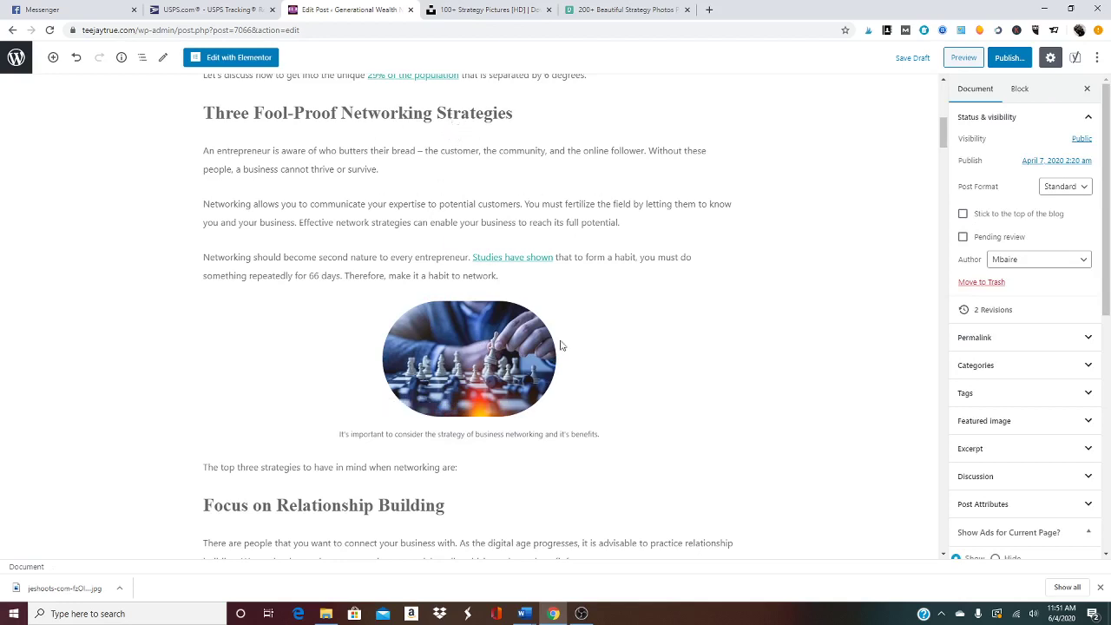
# - Move the chess image up two paragraphs, directly below the first paragraph under "Three Fool-Proof Networking Strategies"
pyautogui.click(493, 370)
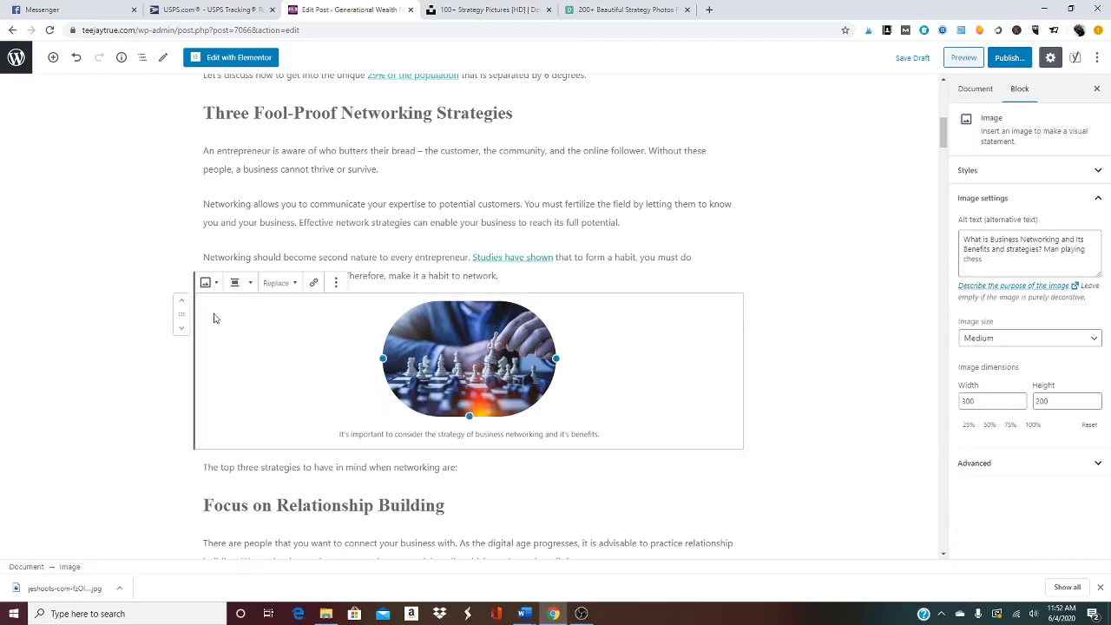
pyautogui.click(180, 304)
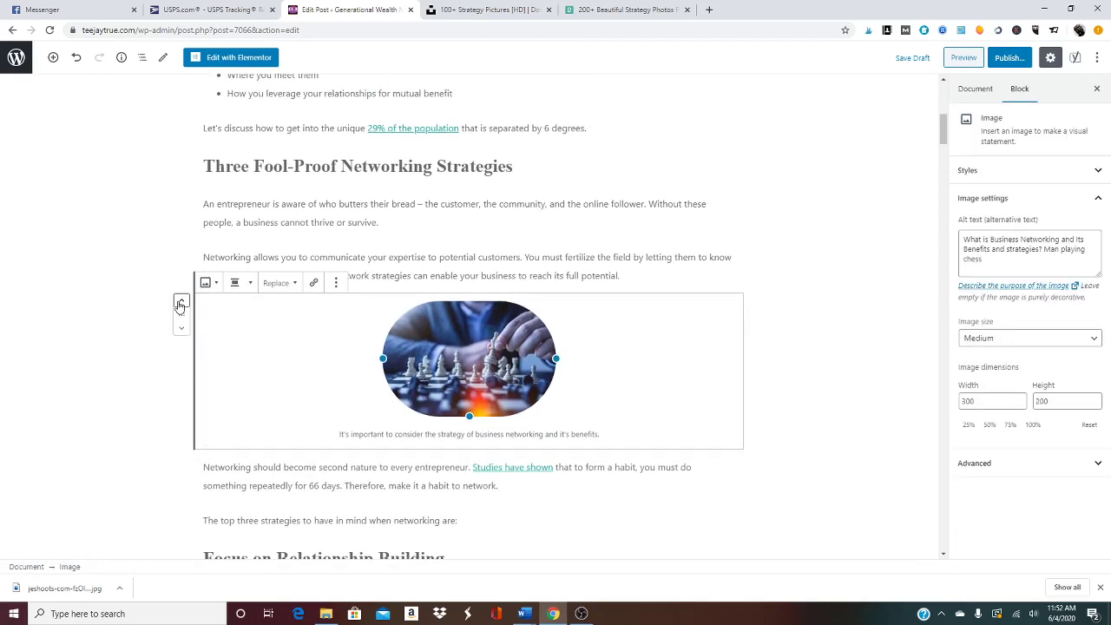
pyautogui.click(180, 304)
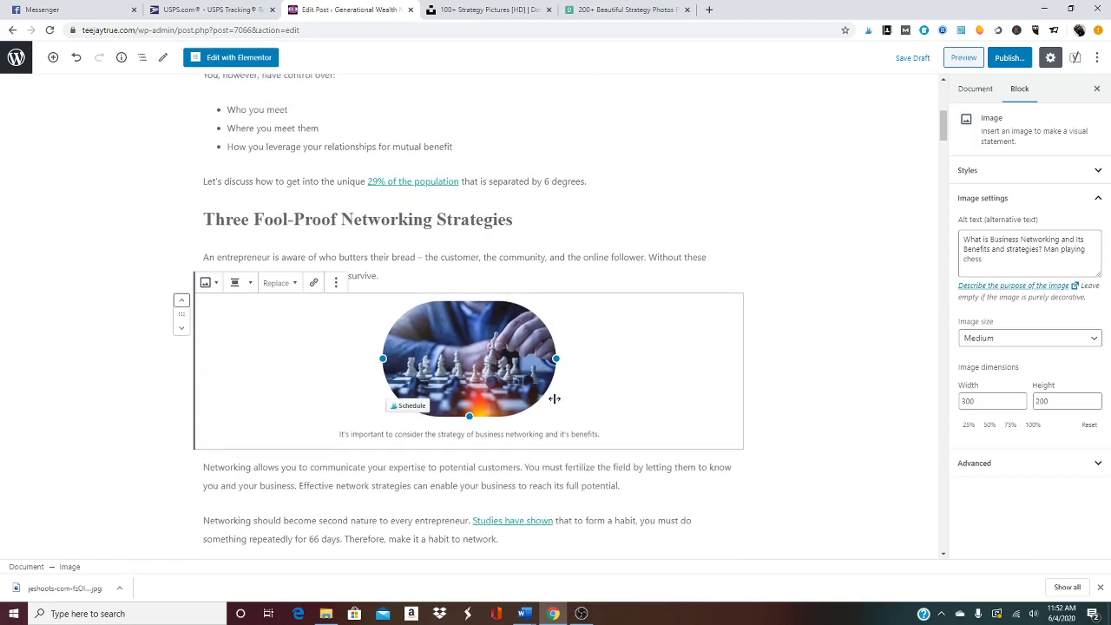
pyautogui.click(659, 457)
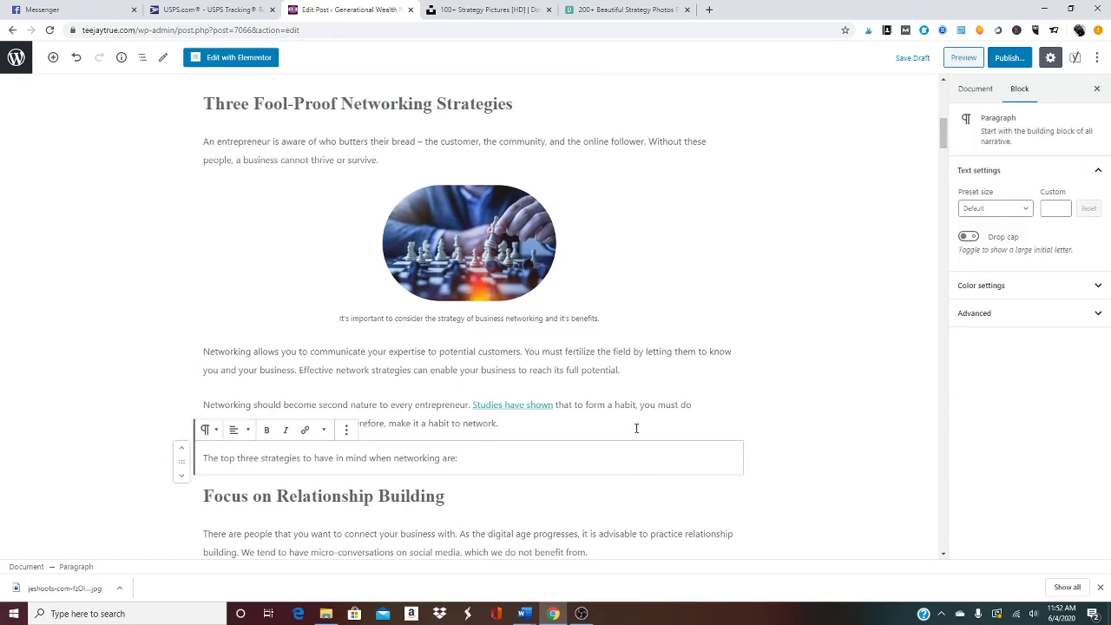
# - Look through the article sections after the chess image and recheck the image's alt text and settings
pyautogui.scroll(-2, 347, 329)
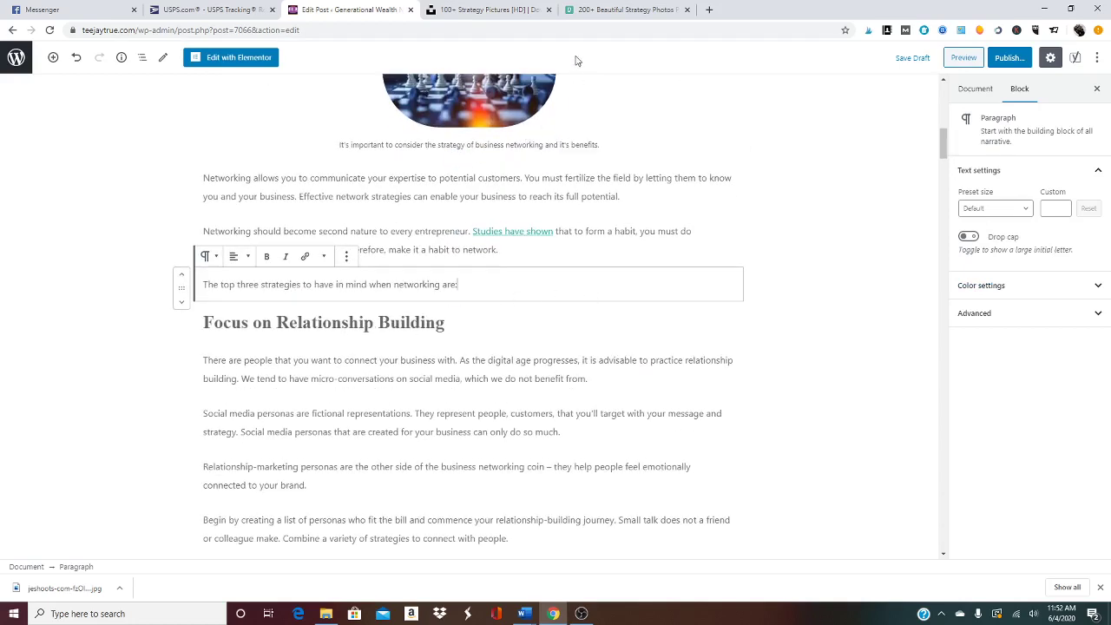
pyautogui.scroll(-2, 566, 288)
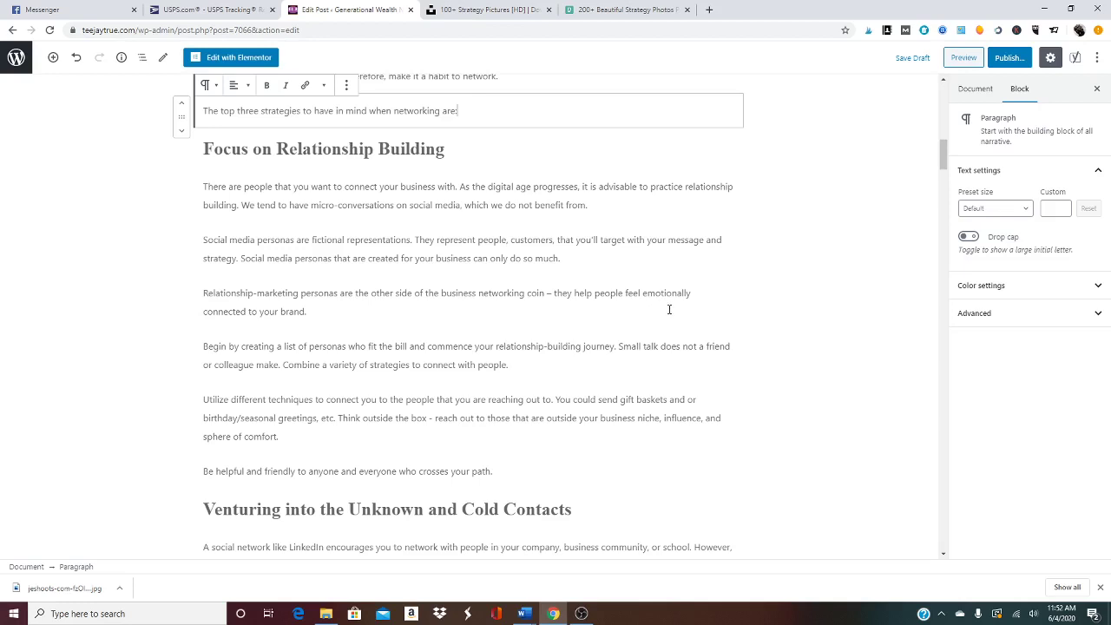
pyautogui.scroll(2, 669, 309)
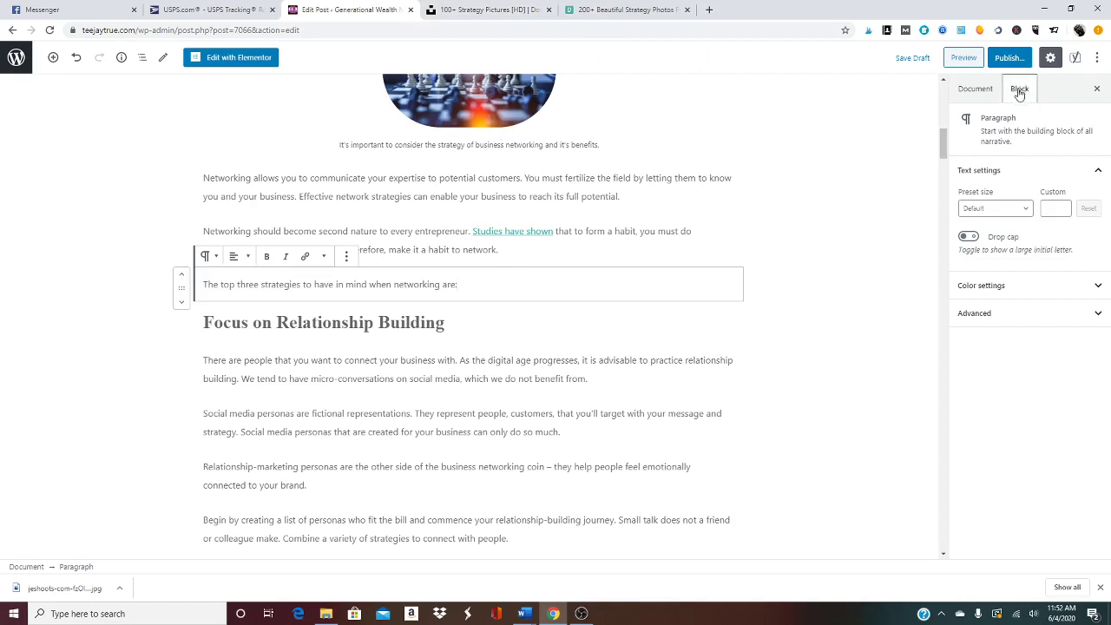
pyautogui.click(558, 119)
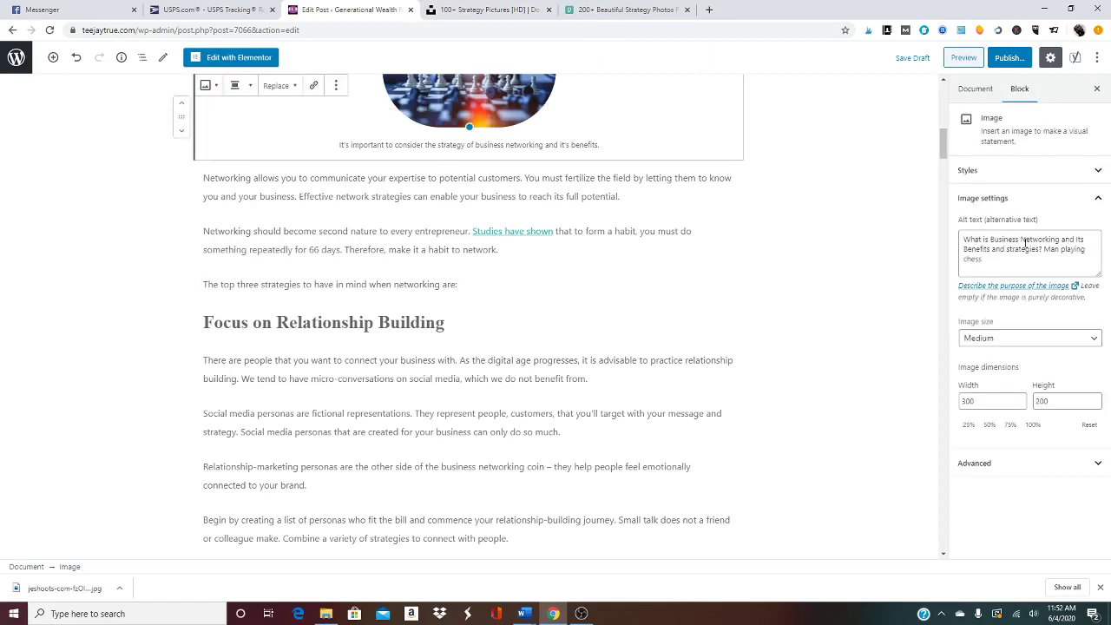
pyautogui.scroll(1, 587, 147)
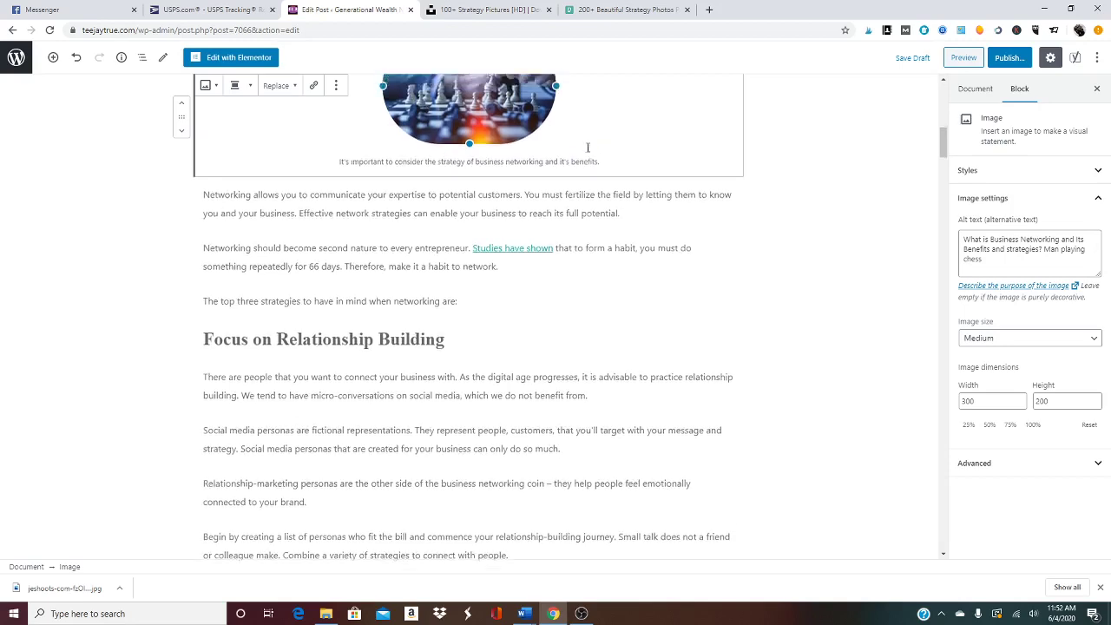
pyautogui.scroll(4, 588, 147)
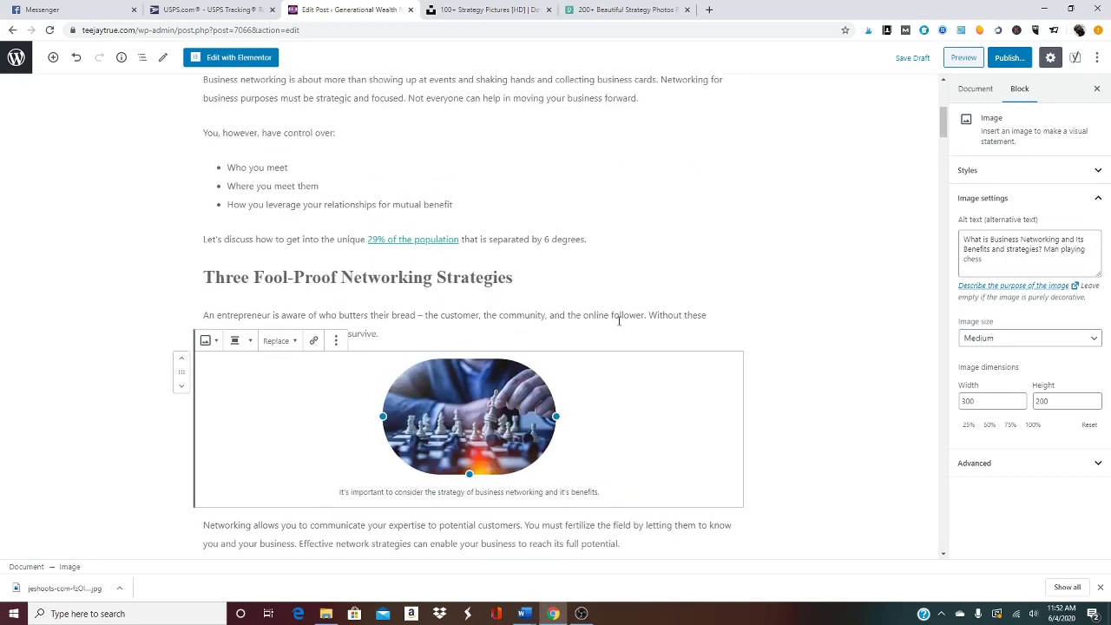
# - Switch to the Blog-Instructions document in Word and read the points on supporting photos and supporting video
pyautogui.click(524, 613)
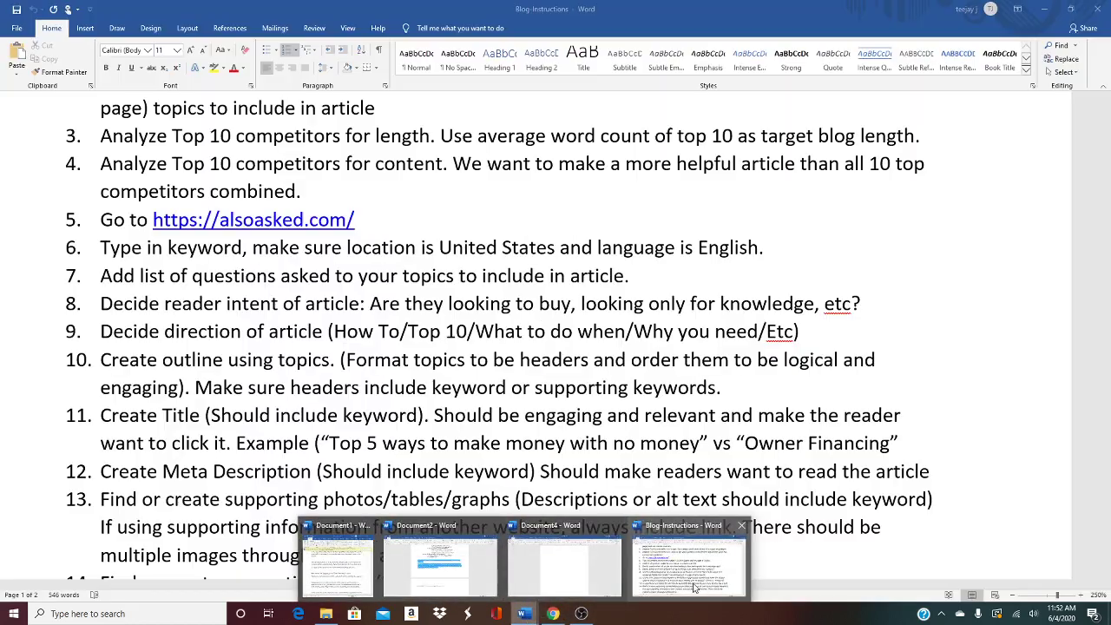
pyautogui.click(695, 581)
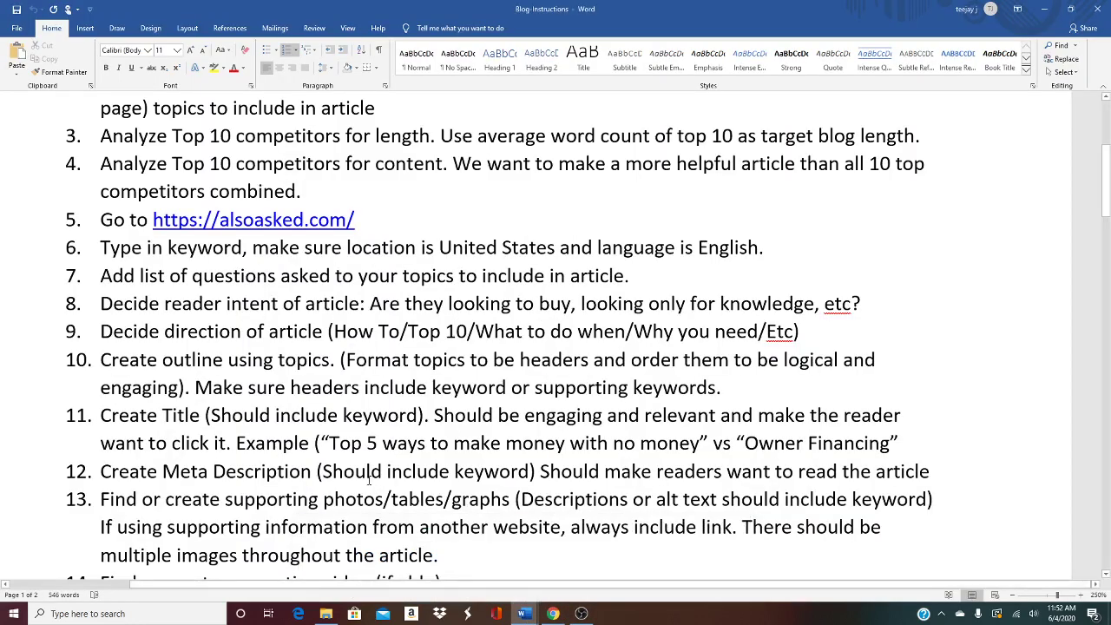
pyautogui.scroll(-1, 358, 499)
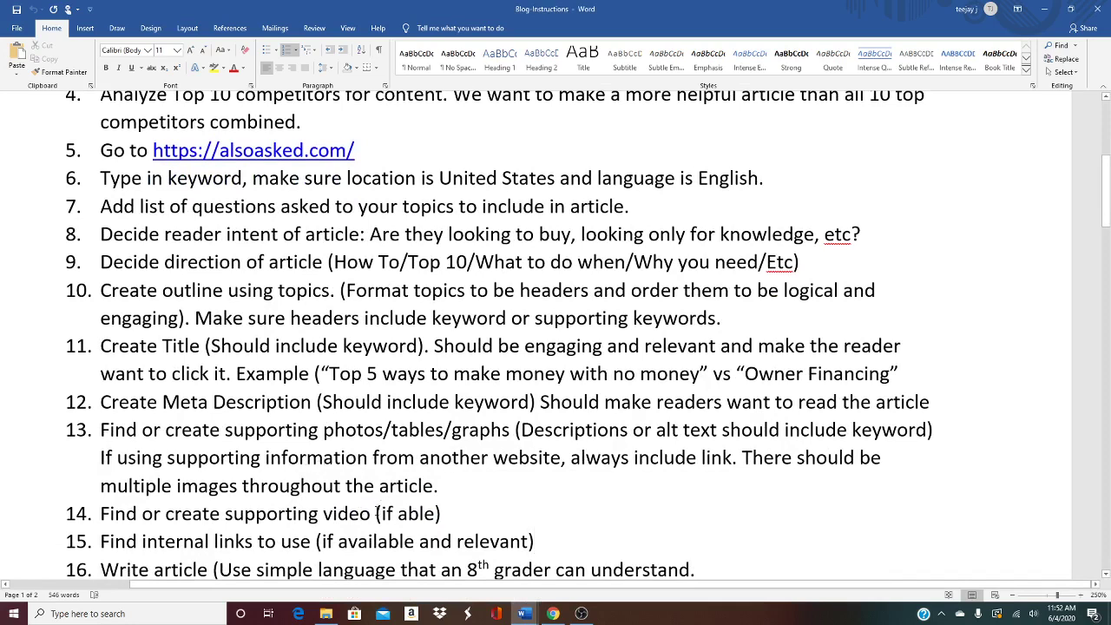
pyautogui.click(581, 613)
# - Switch back to Chrome, return to the start of the blog post and open youtube.com in a new tab
pyautogui.click(553, 612)
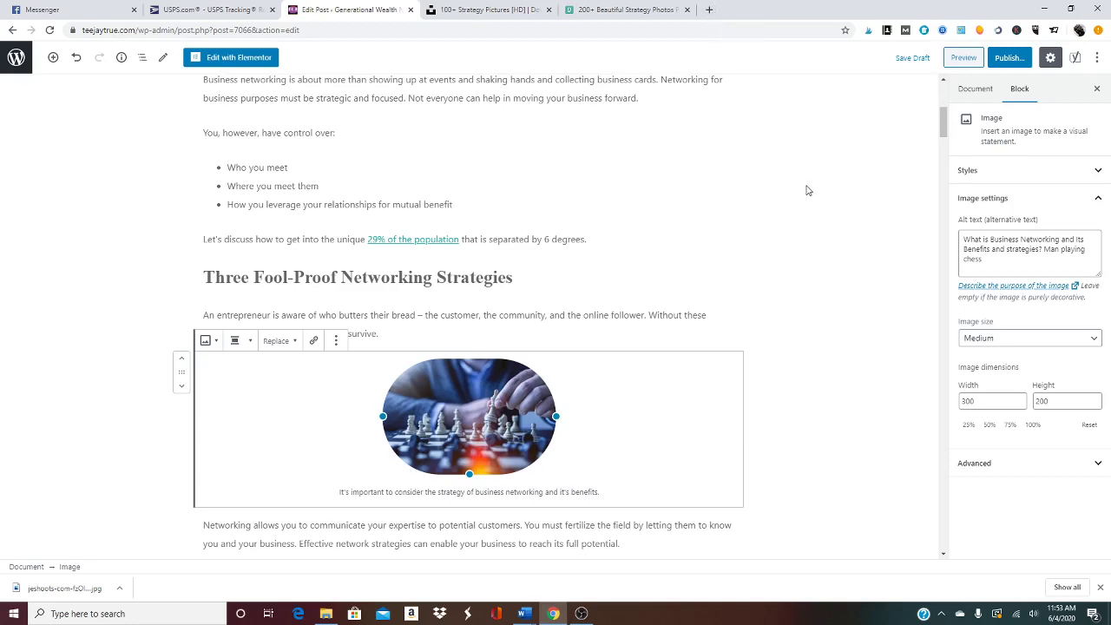
pyautogui.scroll(5, 802, 189)
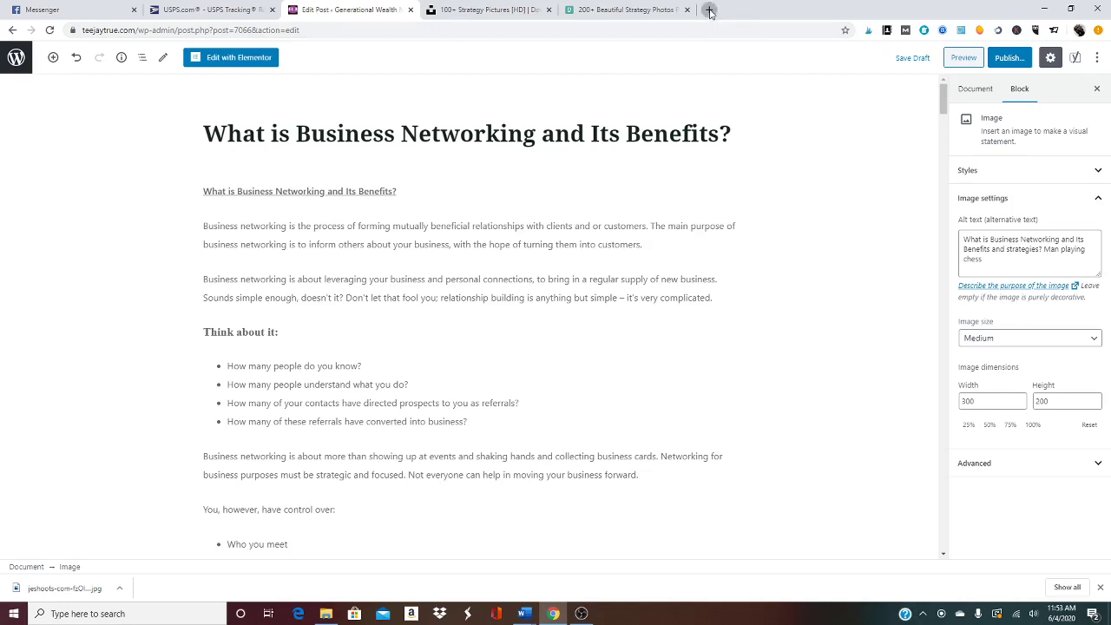
pyautogui.click(709, 10)
pyautogui.click(523, 30)
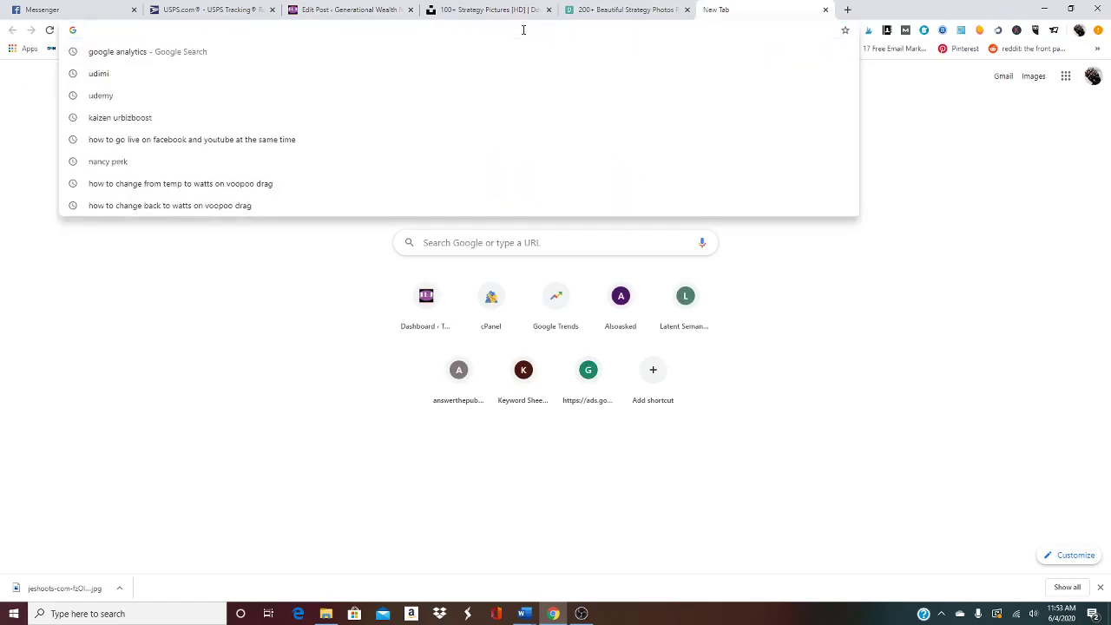
pyautogui.write('youtube.')
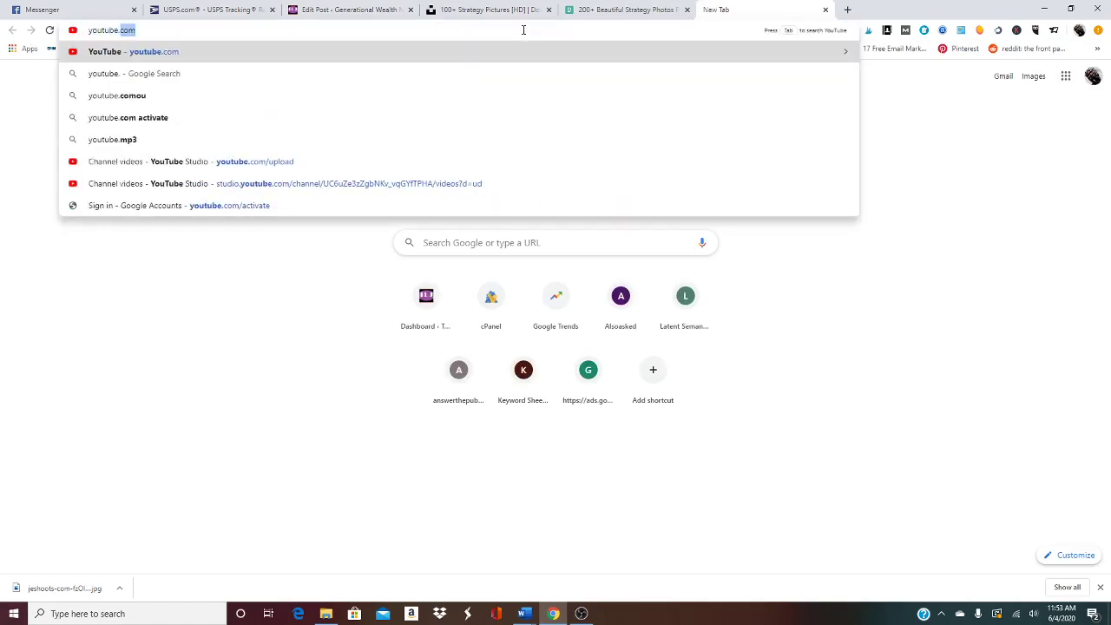
pyautogui.write('com')
pyautogui.press('Return')
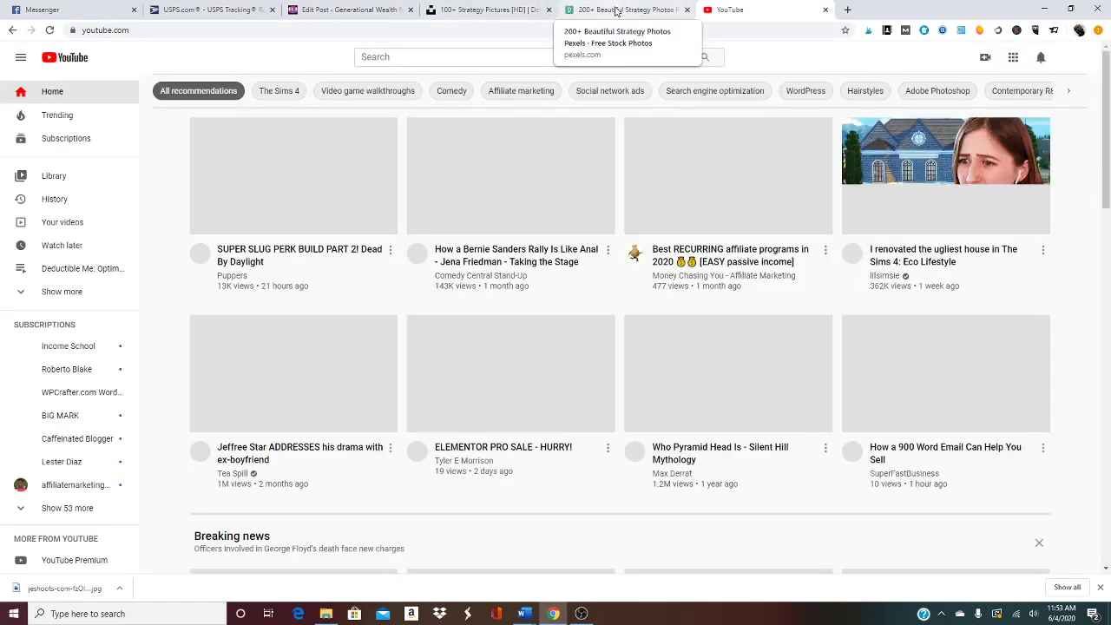
# - Copy the blog post's title "What is Business Networking and Its Benefits?" and search YouTube for it
pyautogui.click(364, 10)
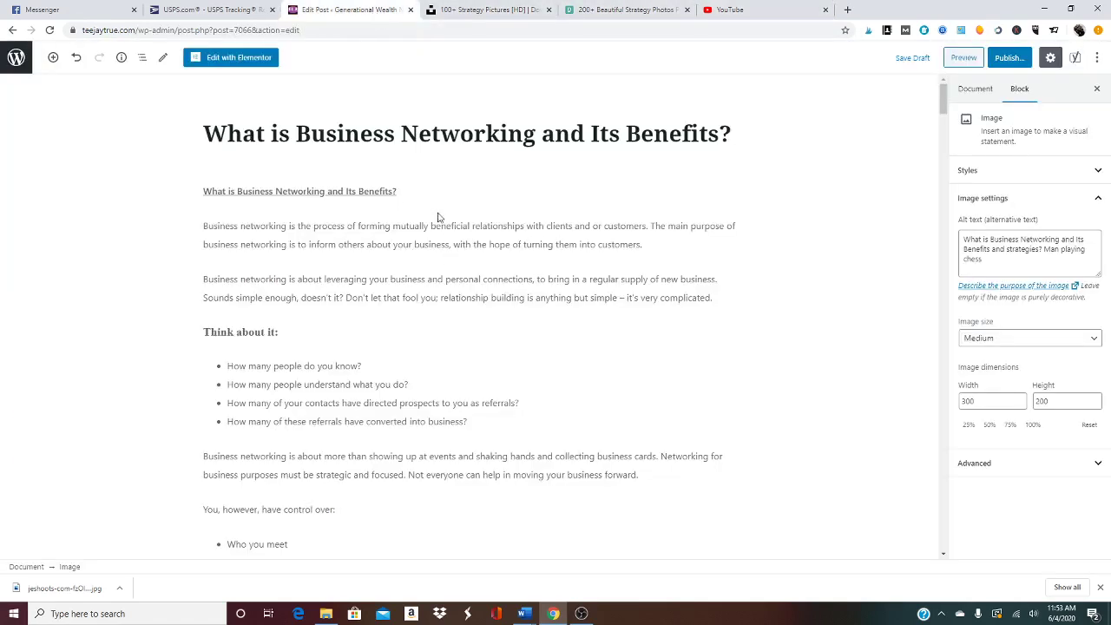
pyautogui.moveTo(206, 141); pyautogui.dragTo(730, 151)
pyautogui.hotkey('ctrl', 'c')
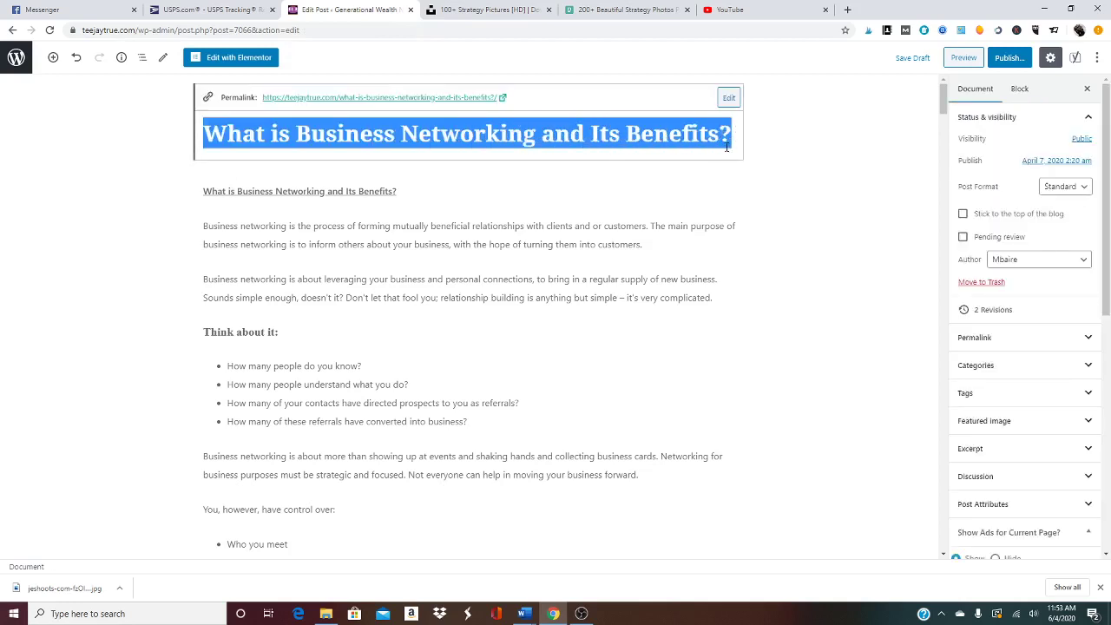
pyautogui.click(764, 10)
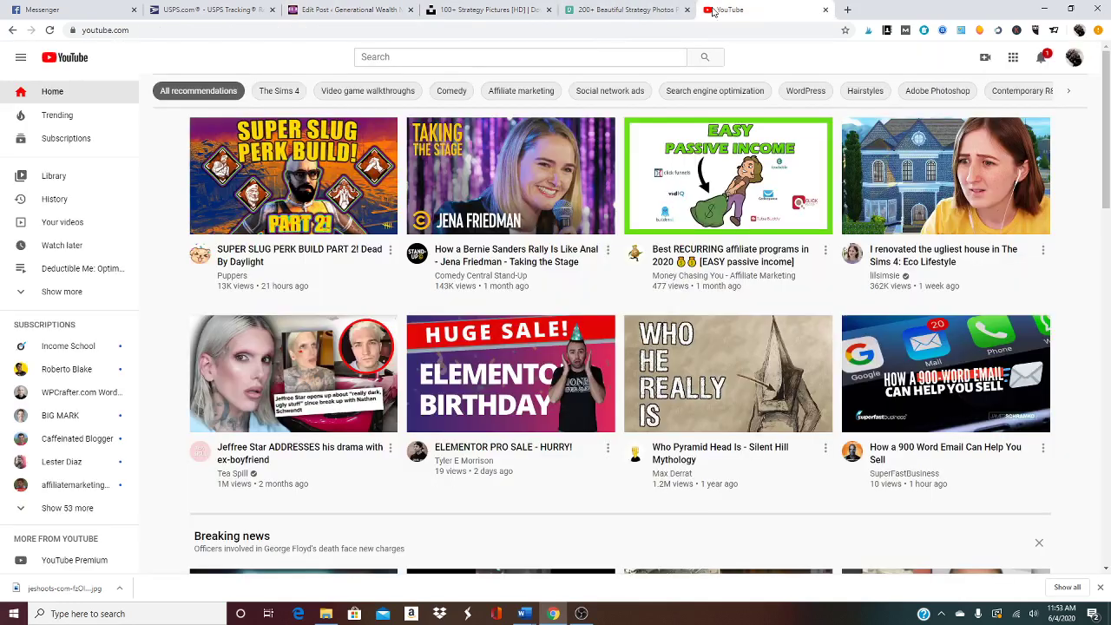
pyautogui.click(407, 57)
pyautogui.hotkey('ctrl', 'v')
pyautogui.press('Return')
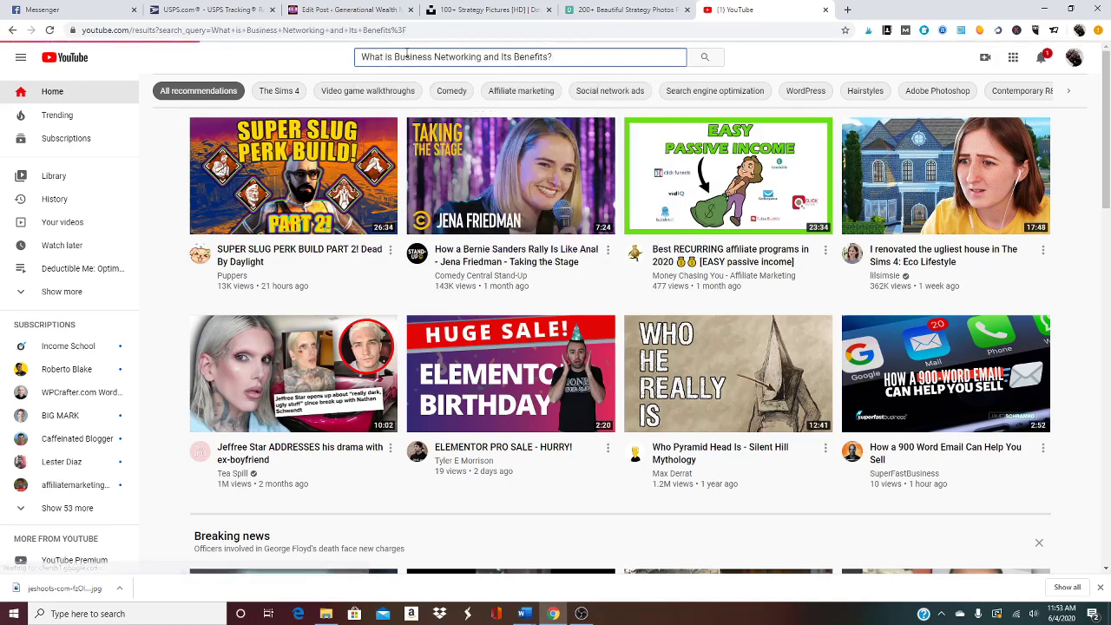
# - Look through the search results, open the Alux.com video "Why is NETWORKING so important?" and pause playback
pyautogui.scroll(-2, 427, 270)
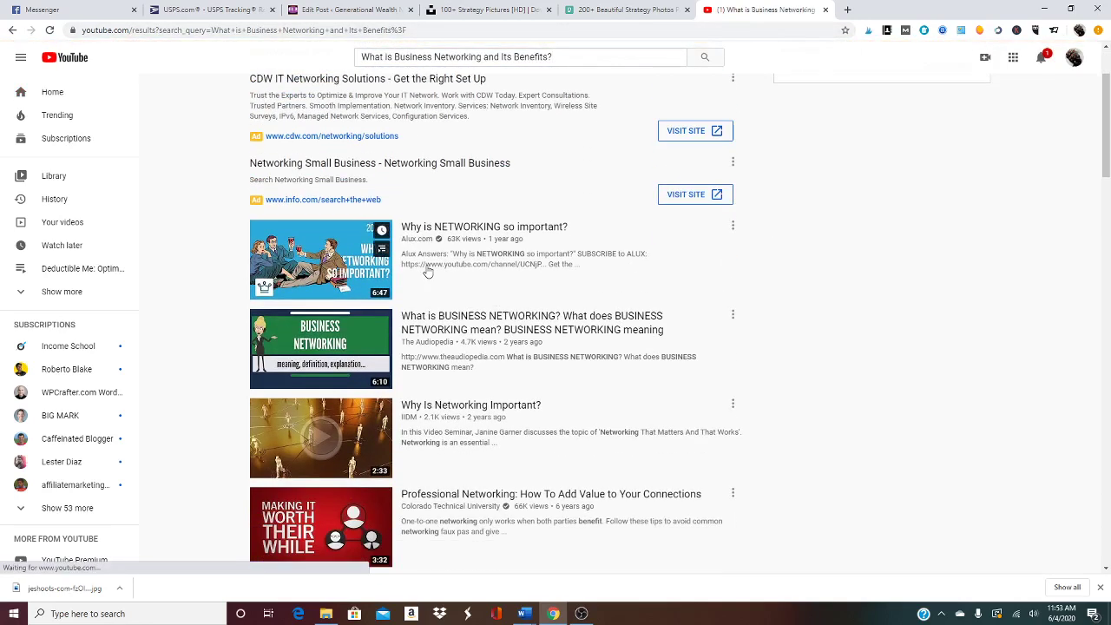
pyautogui.scroll(-1, 427, 271)
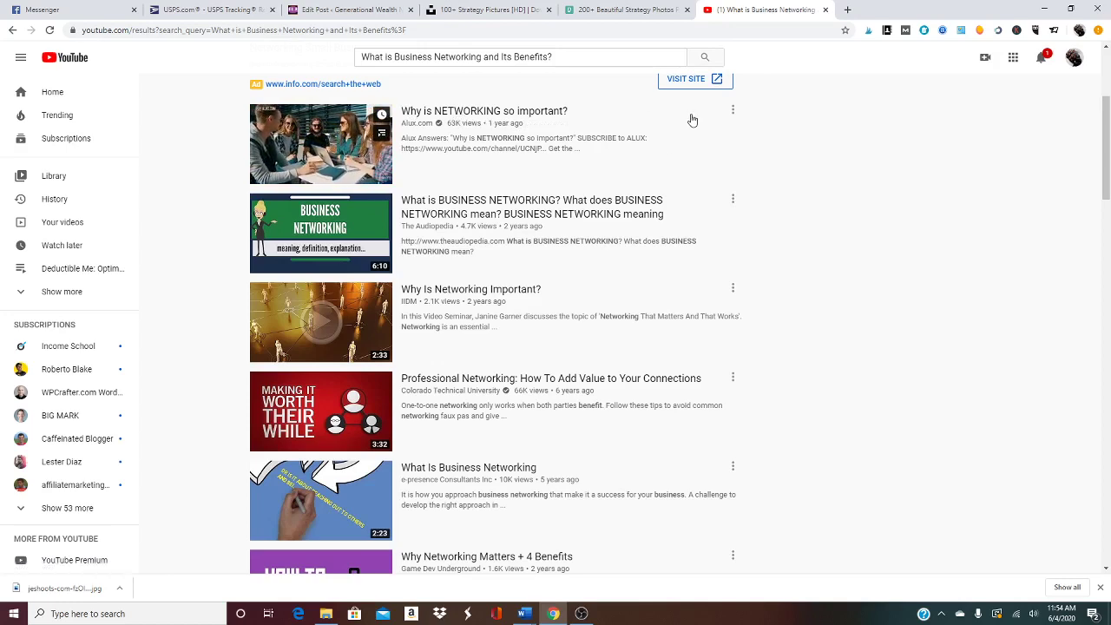
pyautogui.scroll(2, 642, 182)
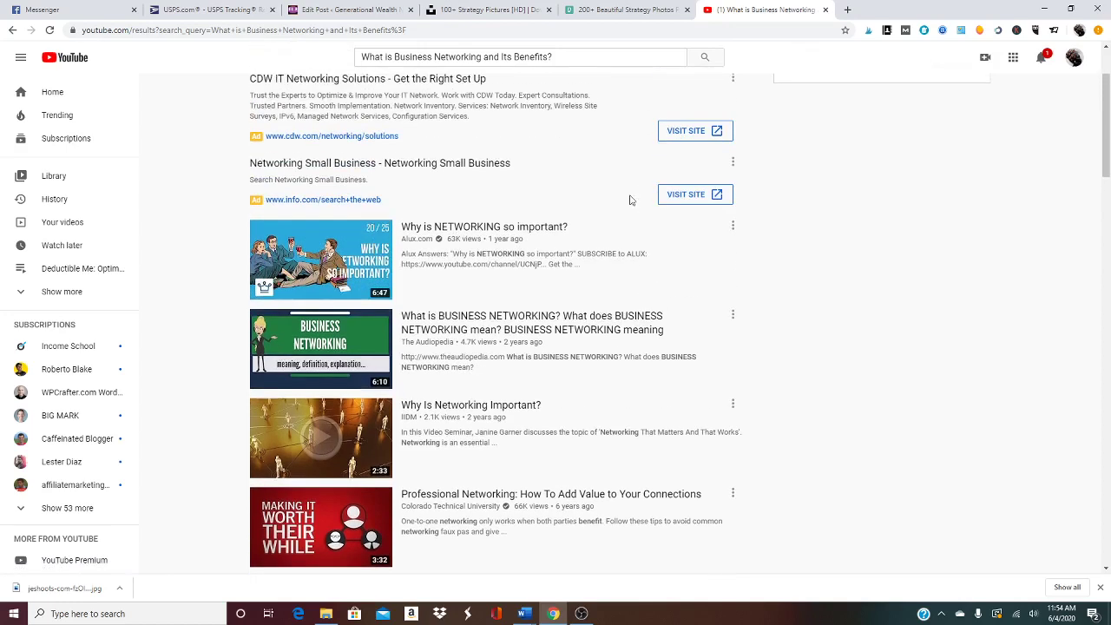
pyautogui.click(734, 227)
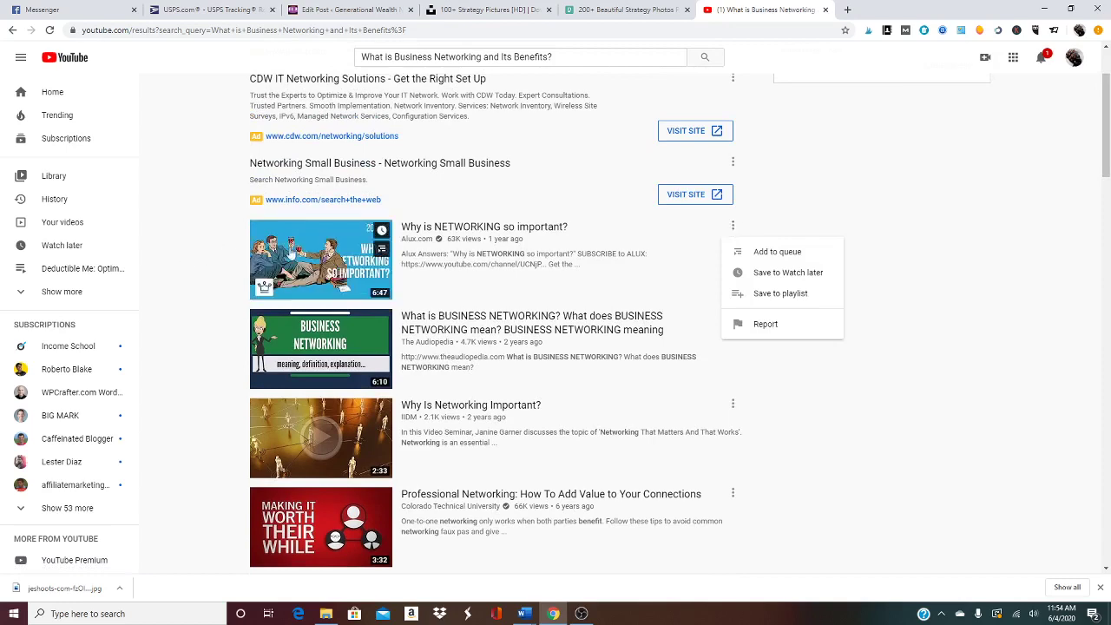
pyautogui.click(321, 250)
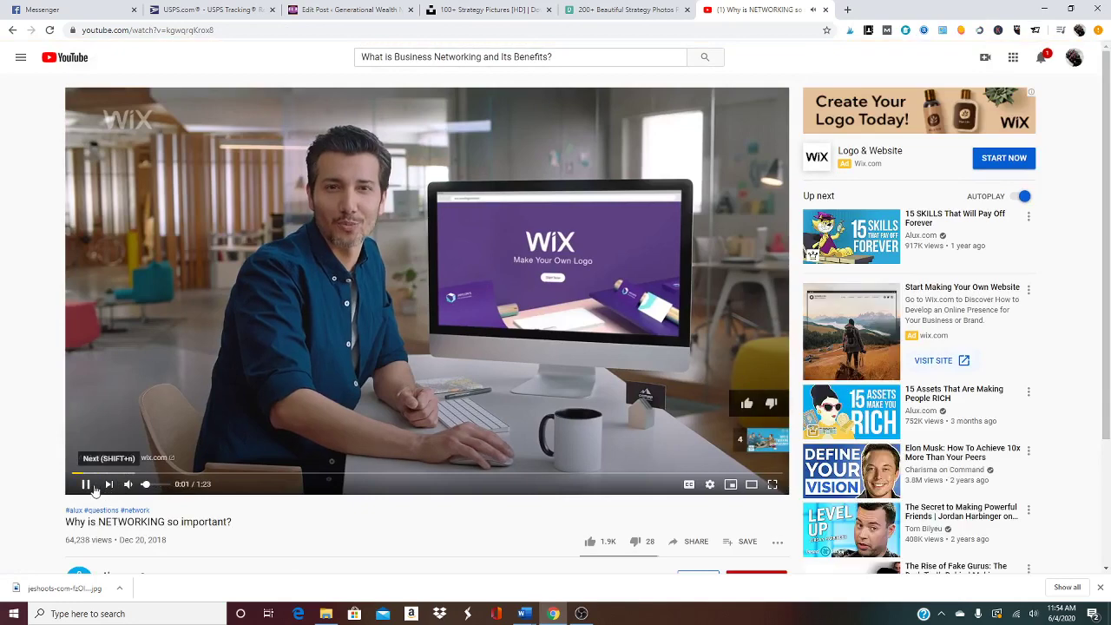
pyautogui.click(86, 484)
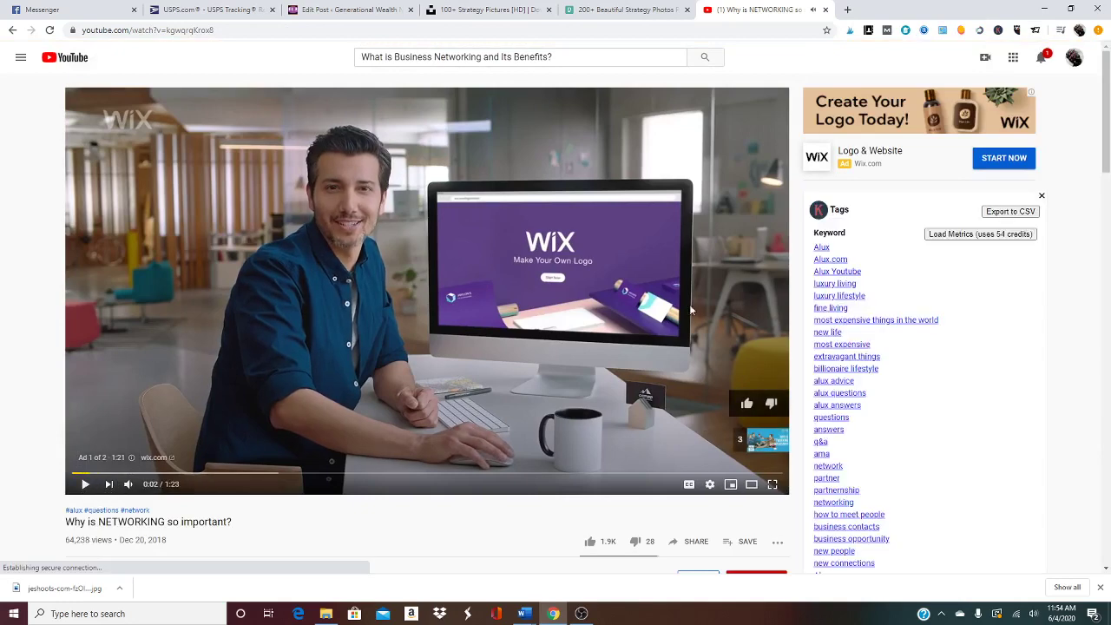
# - Copy the share link of the "Why is NETWORKING so important?" video
pyautogui.scroll(-2, 685, 434)
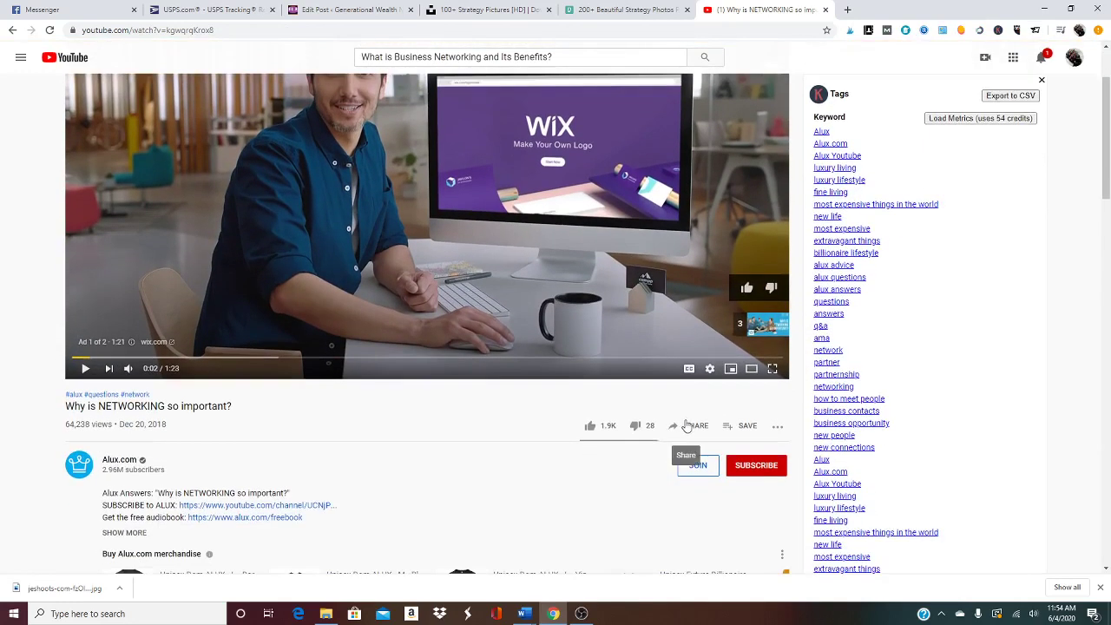
pyautogui.click(699, 426)
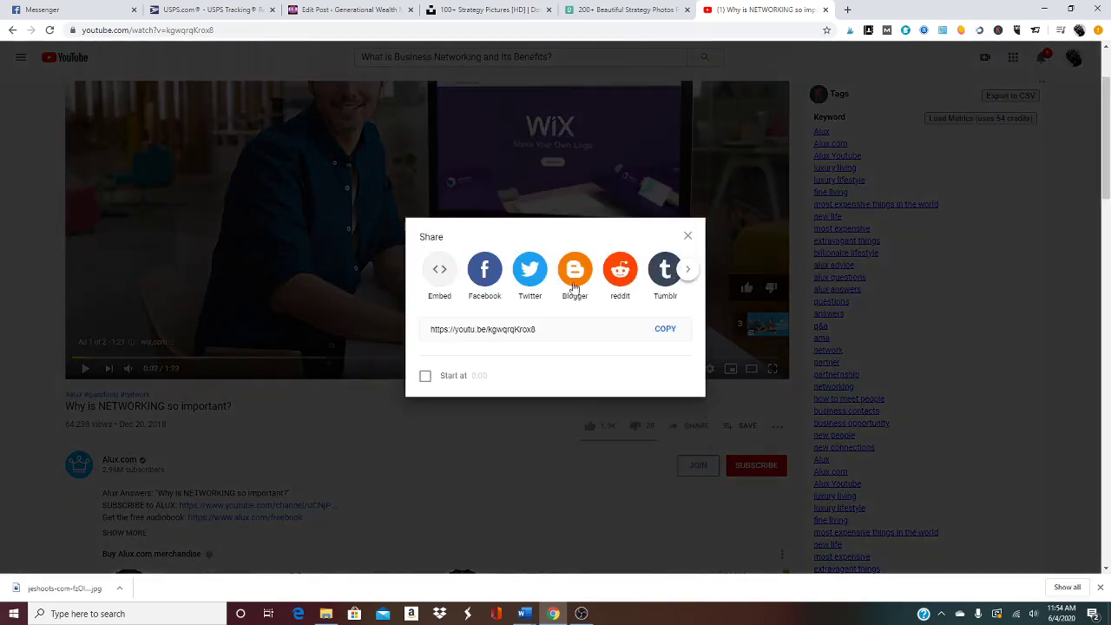
pyautogui.click(665, 330)
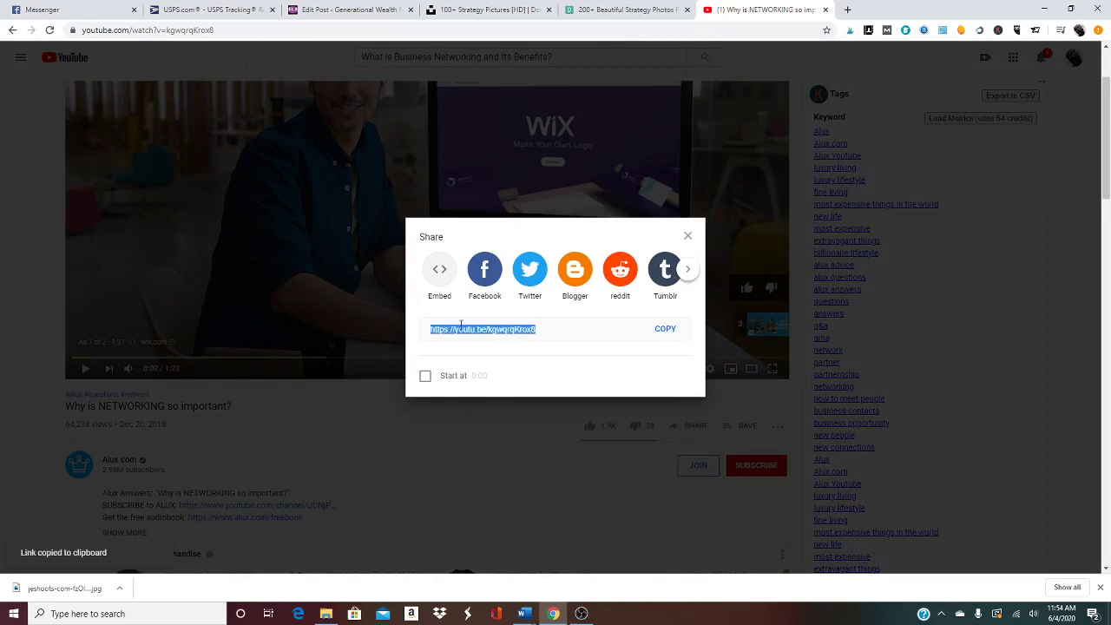
# - Return to the WordPress post and add an empty paragraph after the second introductory paragraph, above "Think about it:"
pyautogui.click(344, 10)
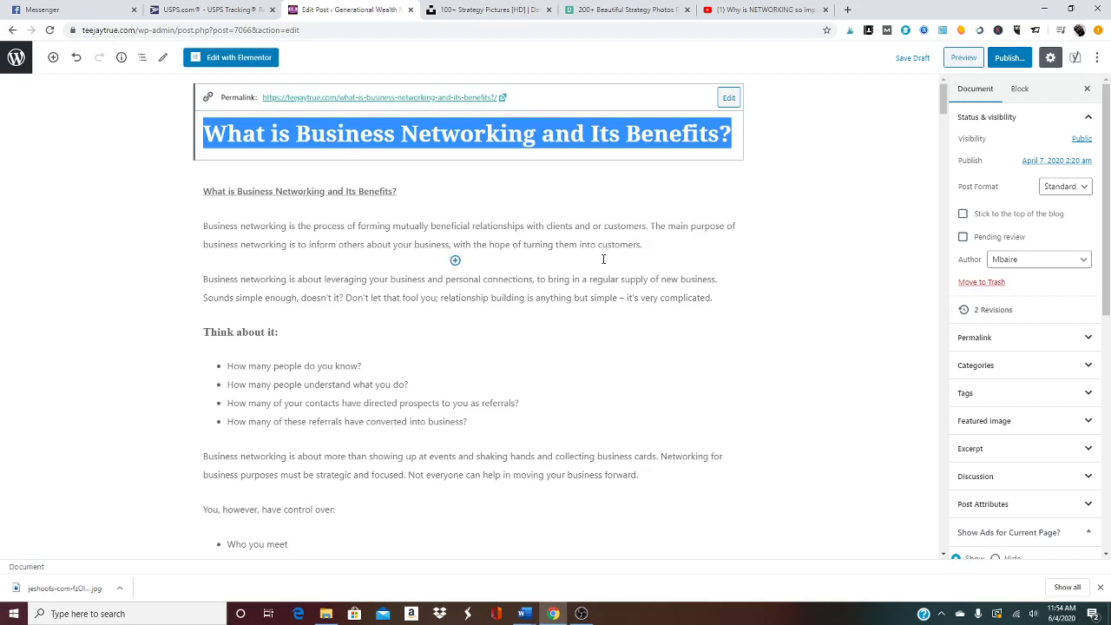
pyautogui.click(829, 229)
pyautogui.scroll(-3, 826, 260)
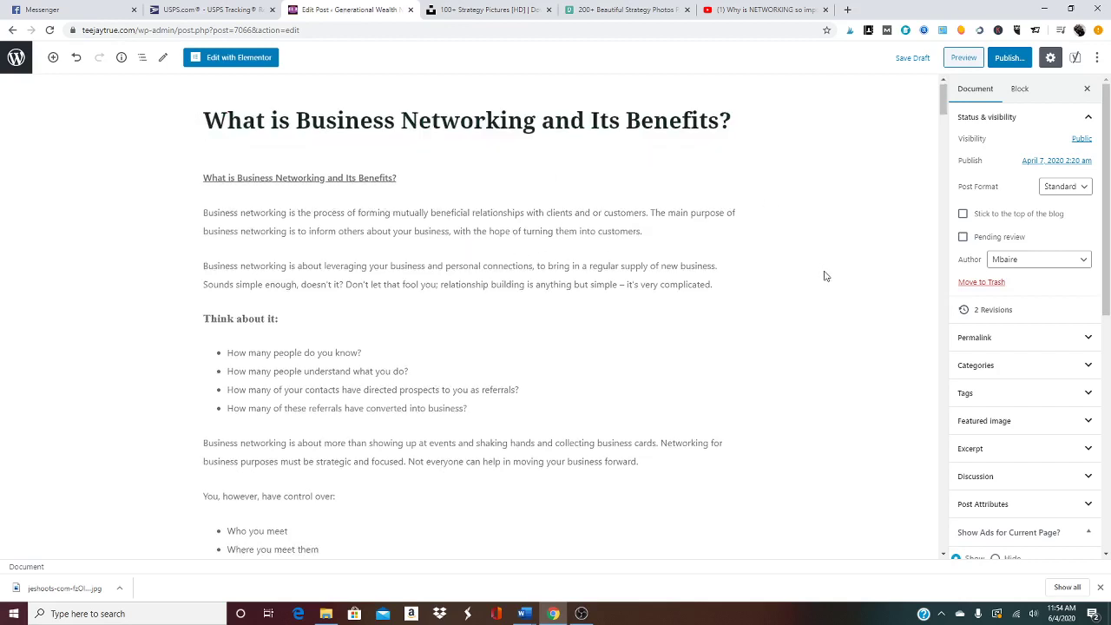
pyautogui.scroll(3, 824, 263)
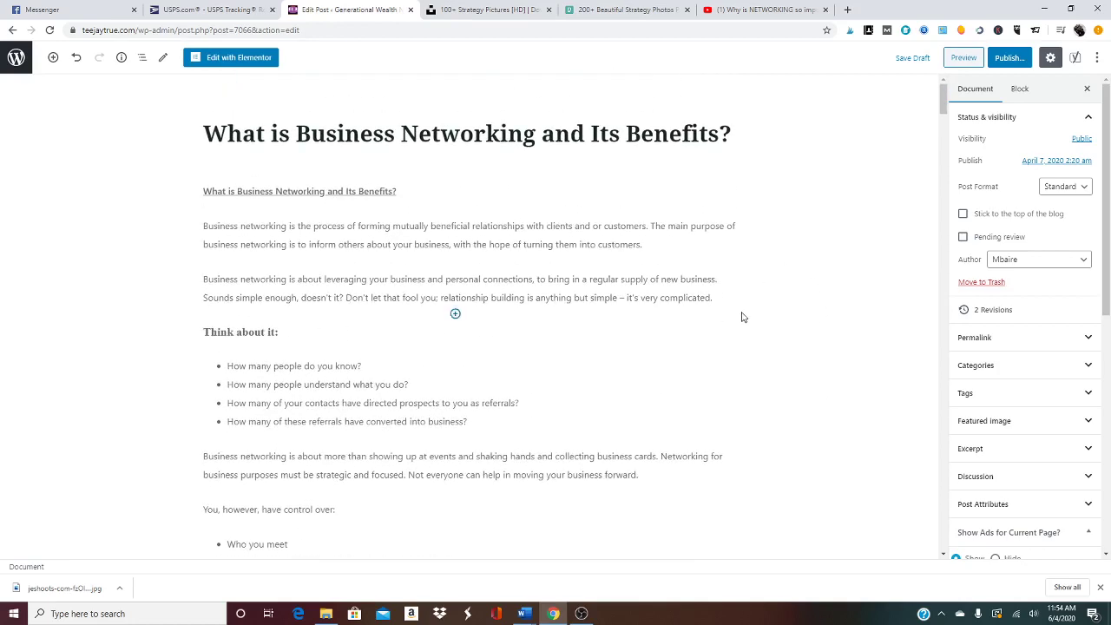
pyautogui.click(734, 295)
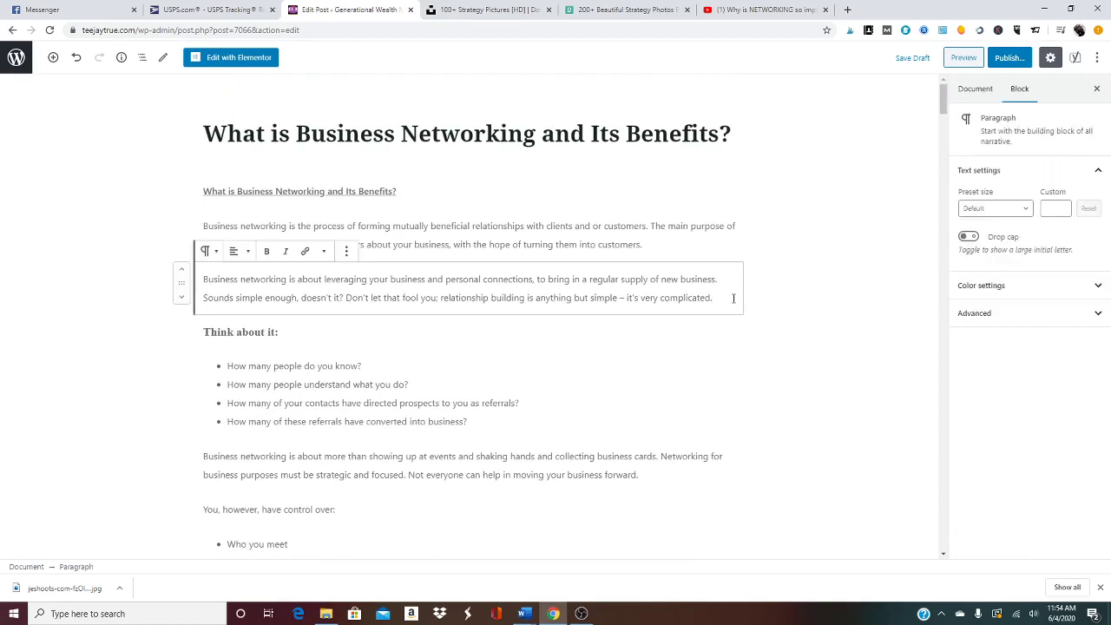
pyautogui.press('Return')
pyautogui.click(536, 365)
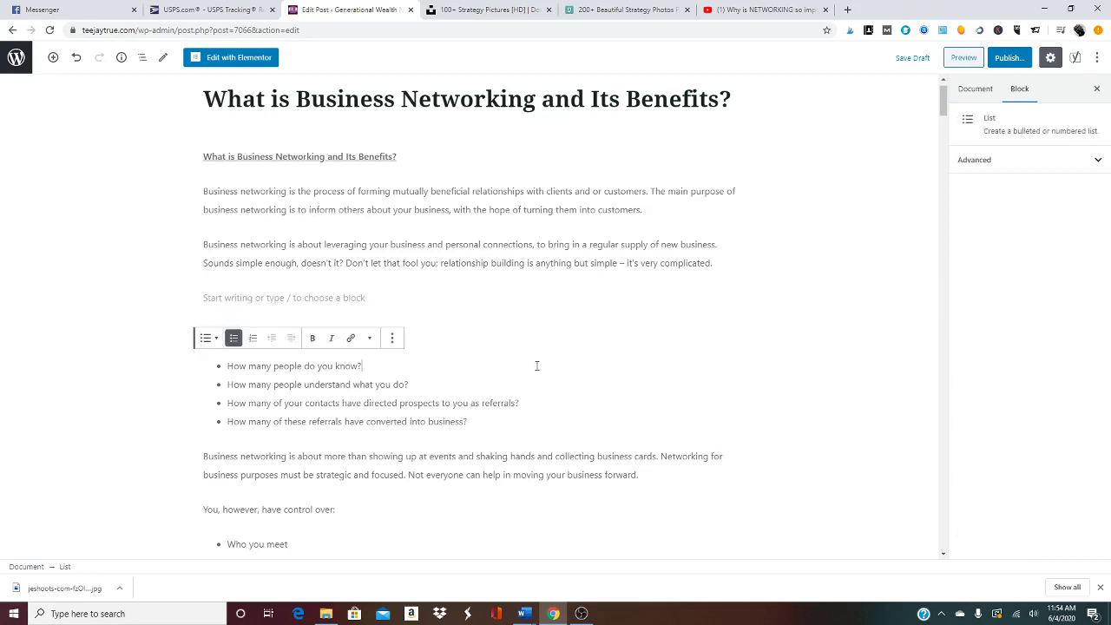
pyautogui.click(418, 299)
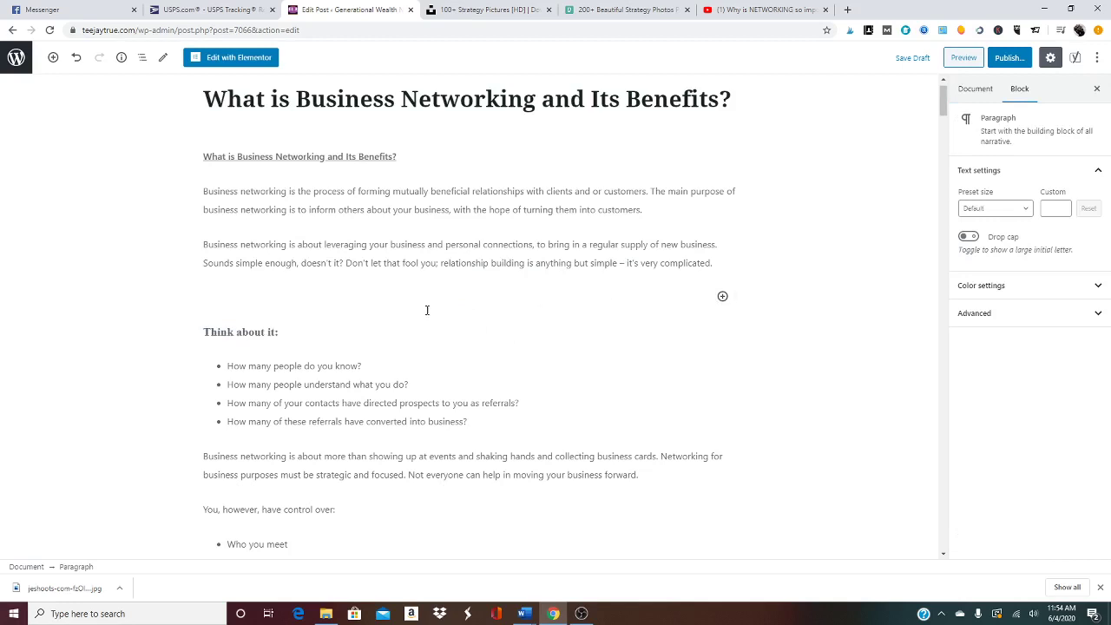
# - Insert a Video block from the common blocks above the "Think about it:" heading
pyautogui.click(455, 314)
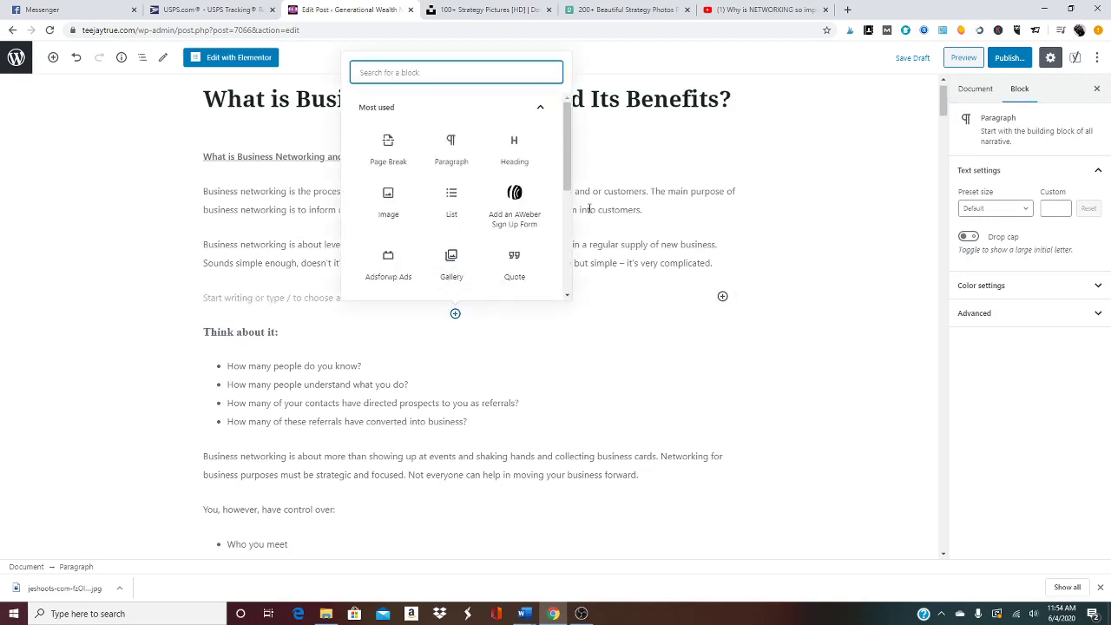
pyautogui.moveTo(566, 145); pyautogui.dragTo(569, 222)
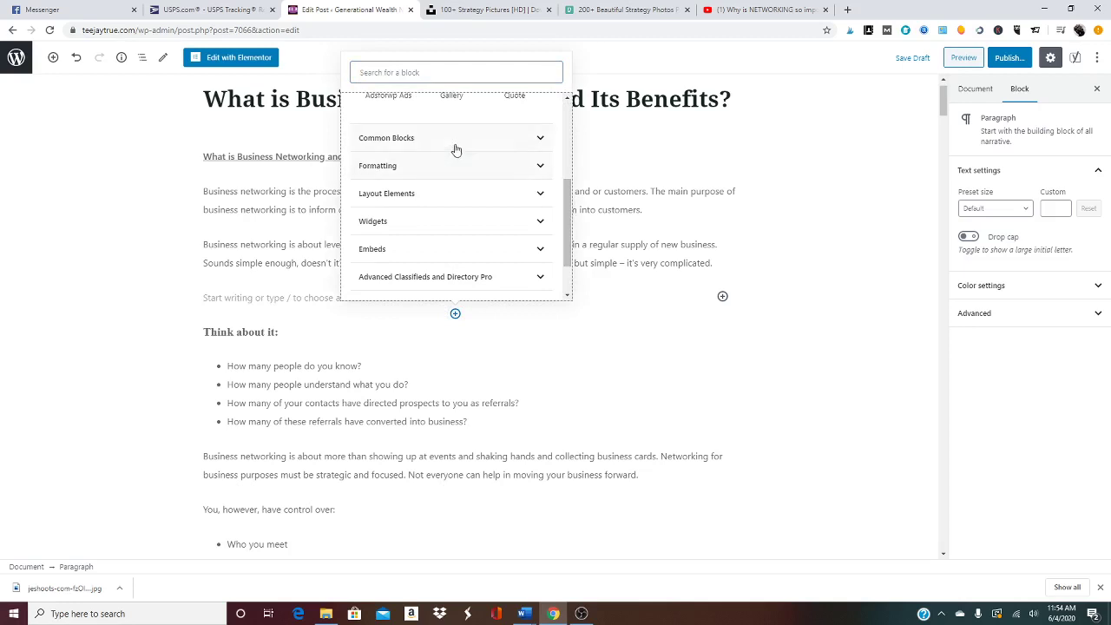
pyautogui.click(518, 138)
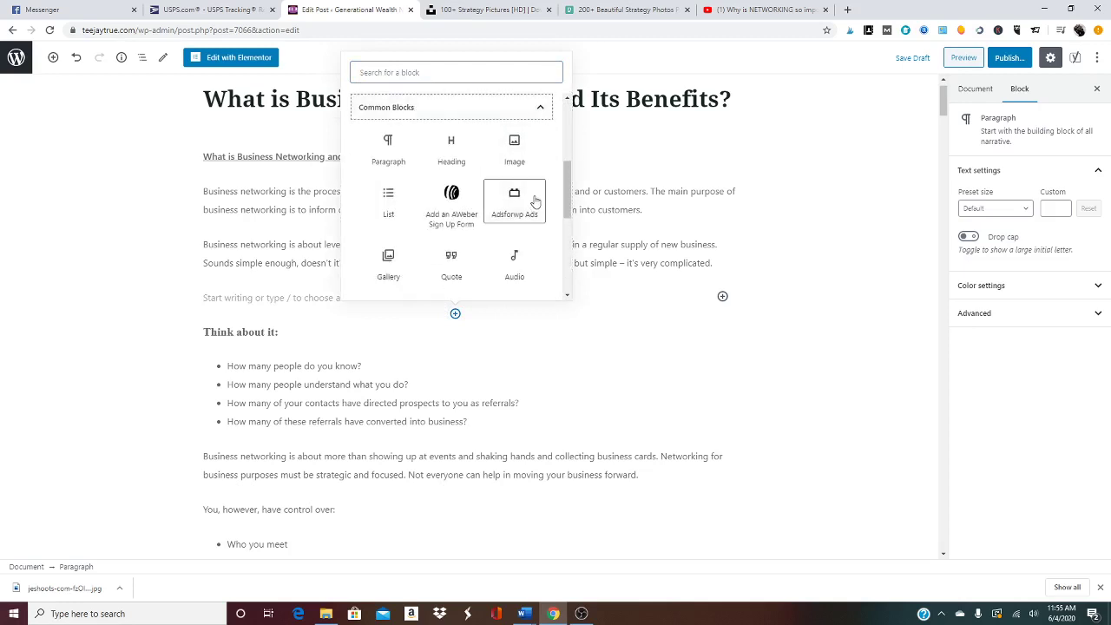
pyautogui.scroll(-1, 514, 199)
pyautogui.scroll(-1, 513, 204)
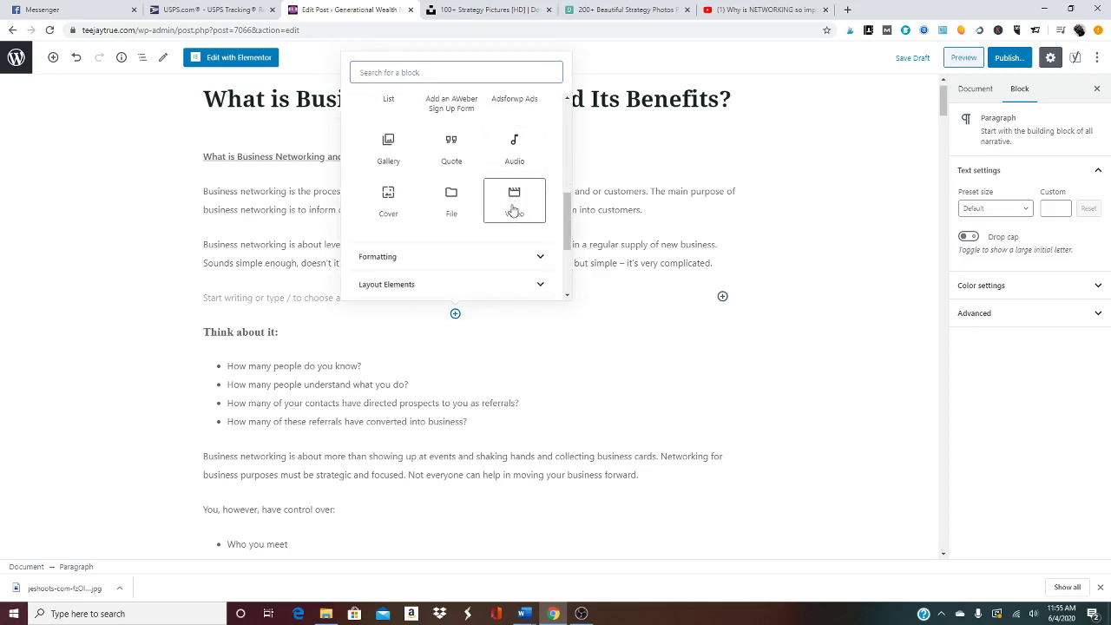
pyautogui.click(514, 208)
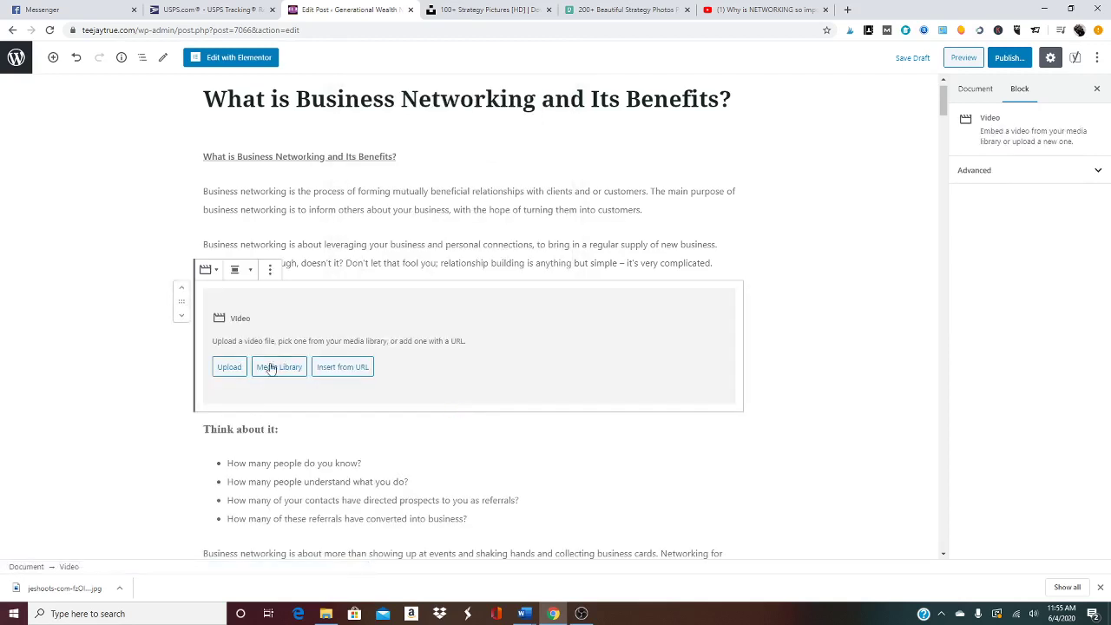
# - Embed the YouTube video in the Video block from its copied URL
pyautogui.click(337, 368)
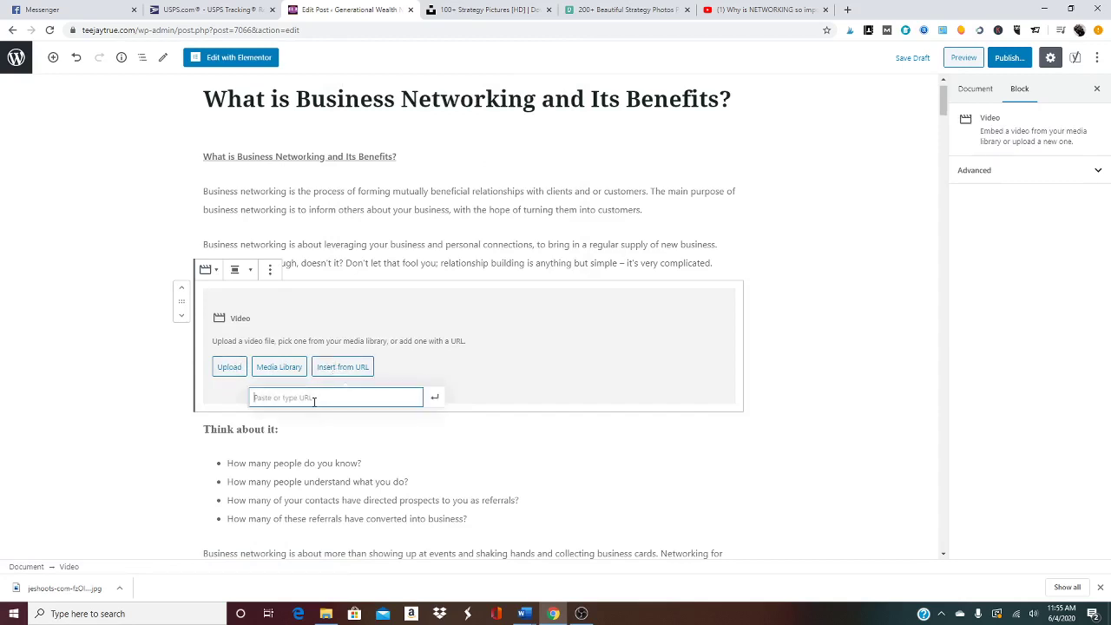
pyautogui.hotkey('ctrl', 'v')
pyautogui.click(435, 397)
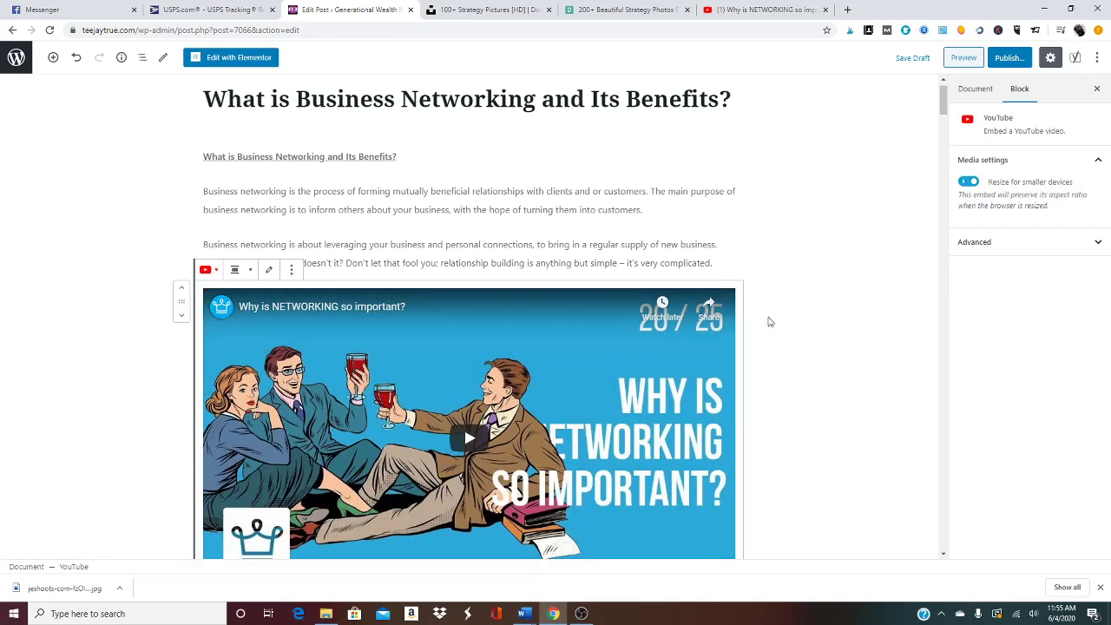
# - Save the post as a draft and check the embedded video's placement among the surrounding paragraphs
pyautogui.scroll(-2, 770, 318)
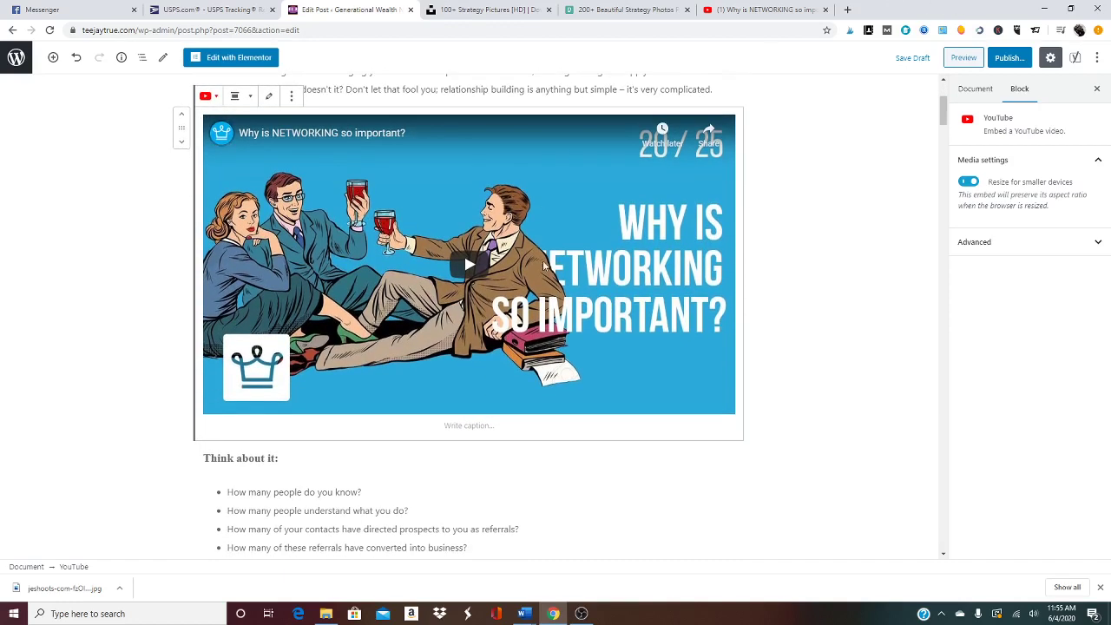
pyautogui.click(909, 58)
pyautogui.scroll(-3, 855, 130)
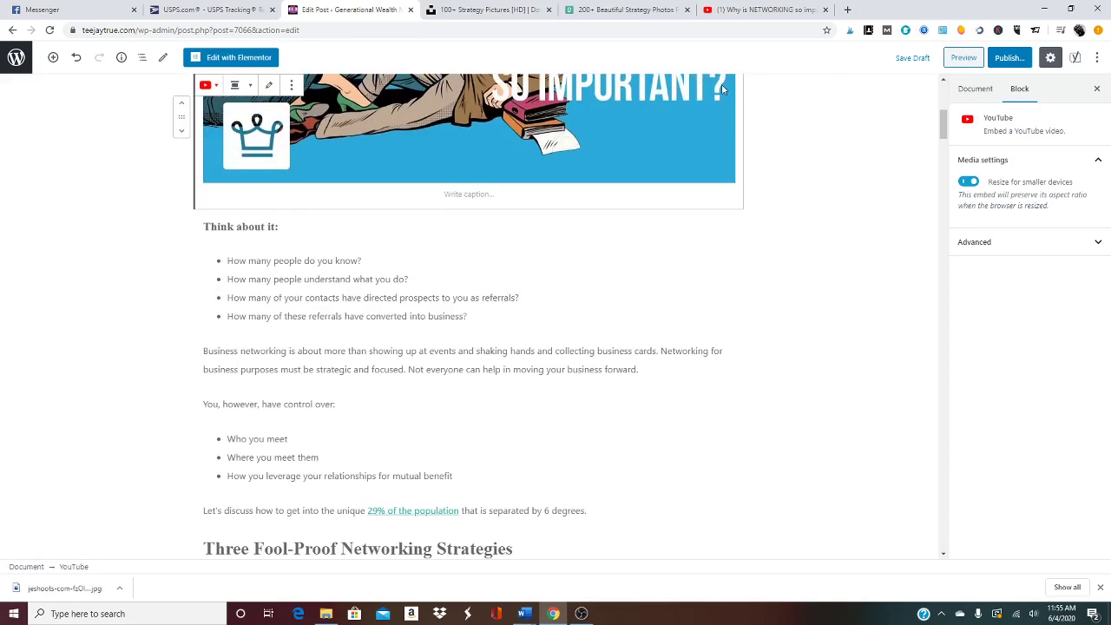
pyautogui.scroll(2, 721, 90)
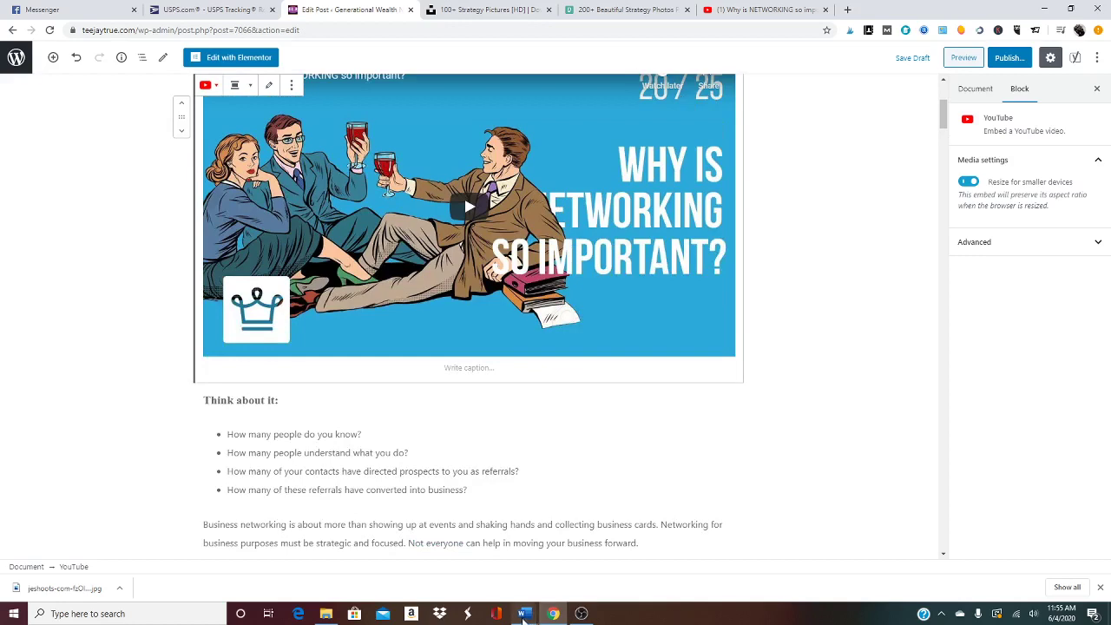
pyautogui.scroll(3, 763, 455)
pyautogui.scroll(-1, 763, 458)
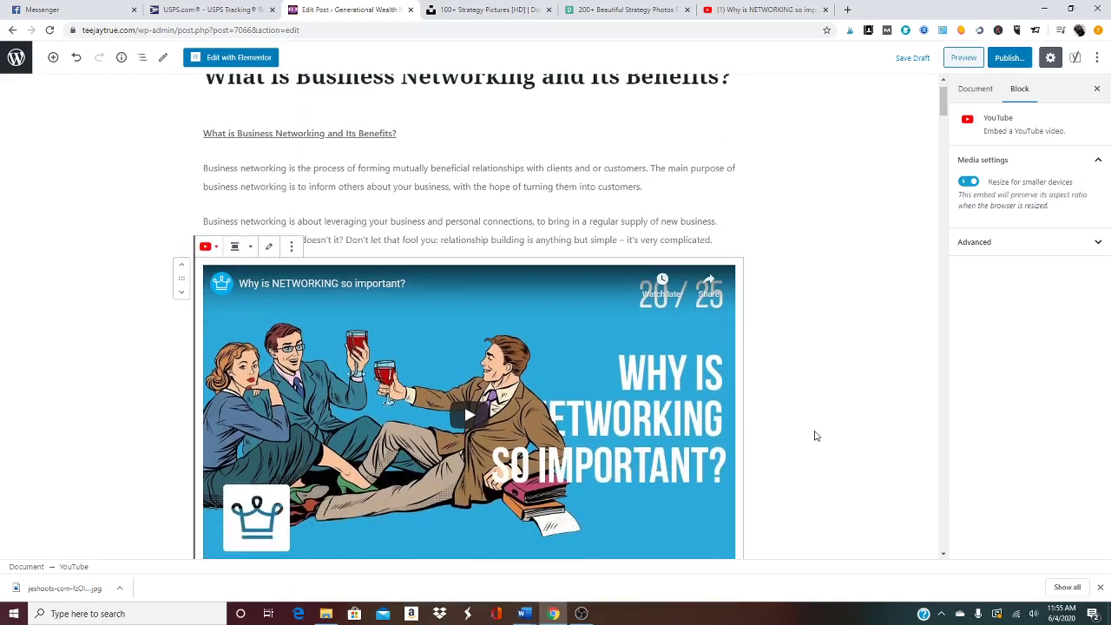
pyautogui.click(804, 410)
pyautogui.scroll(-1, 789, 373)
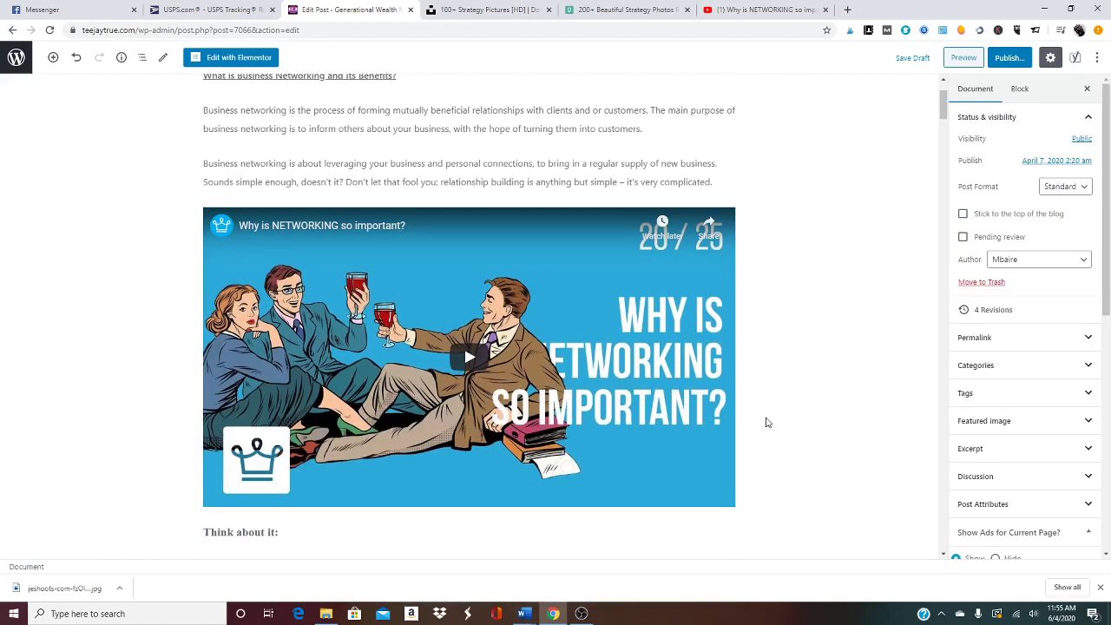
# - Preview the post and look over the embedded video and the sections following it
pyautogui.click(960, 57)
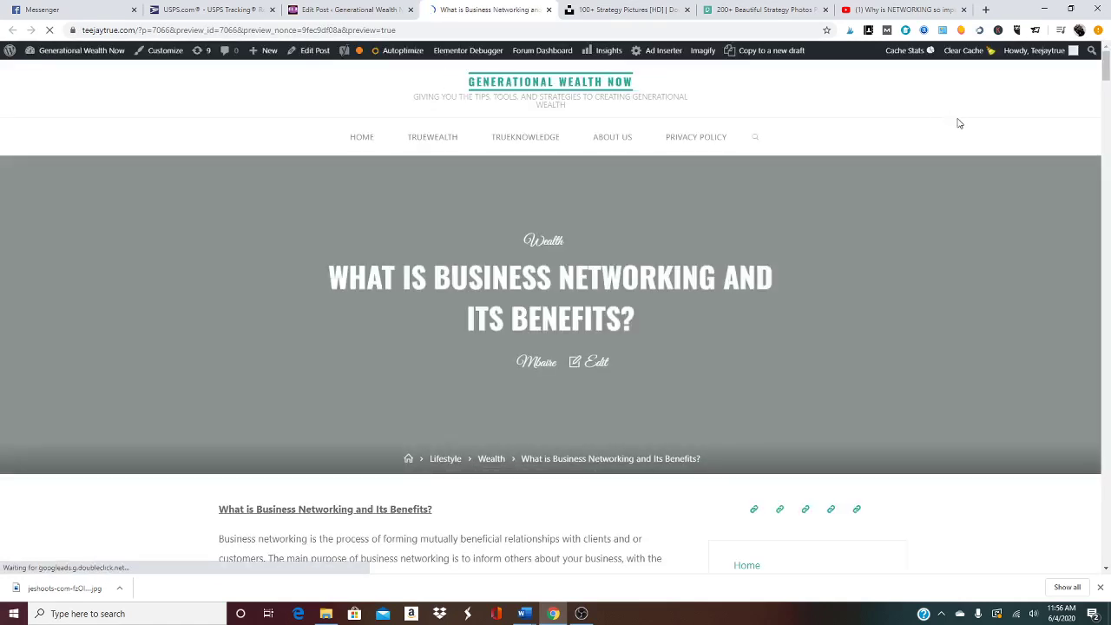
pyautogui.scroll(-4, 959, 121)
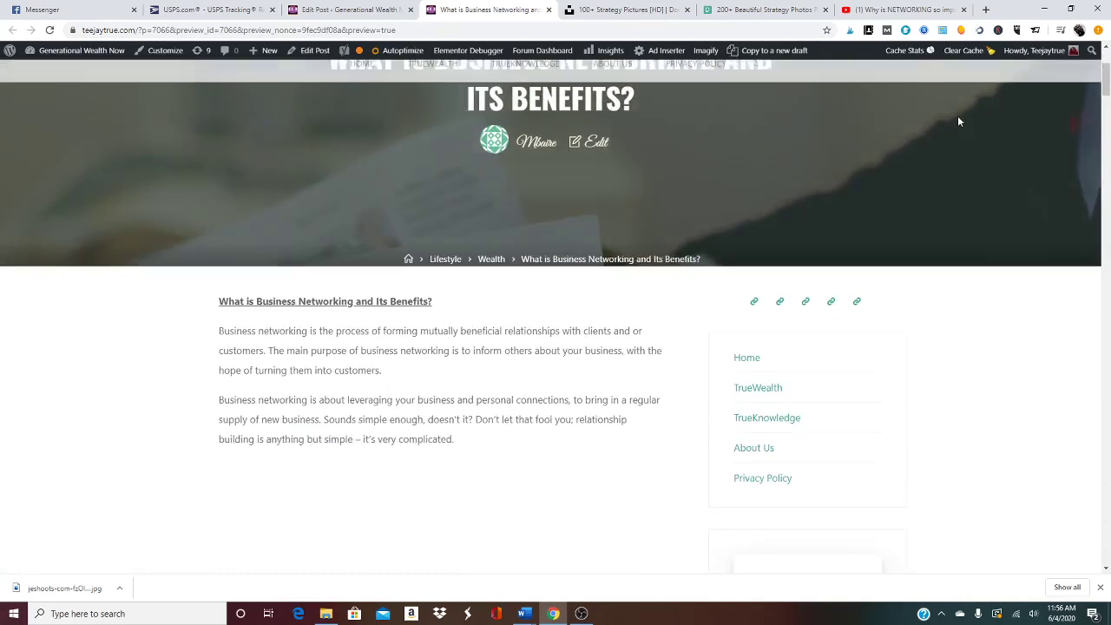
pyautogui.scroll(-2, 959, 121)
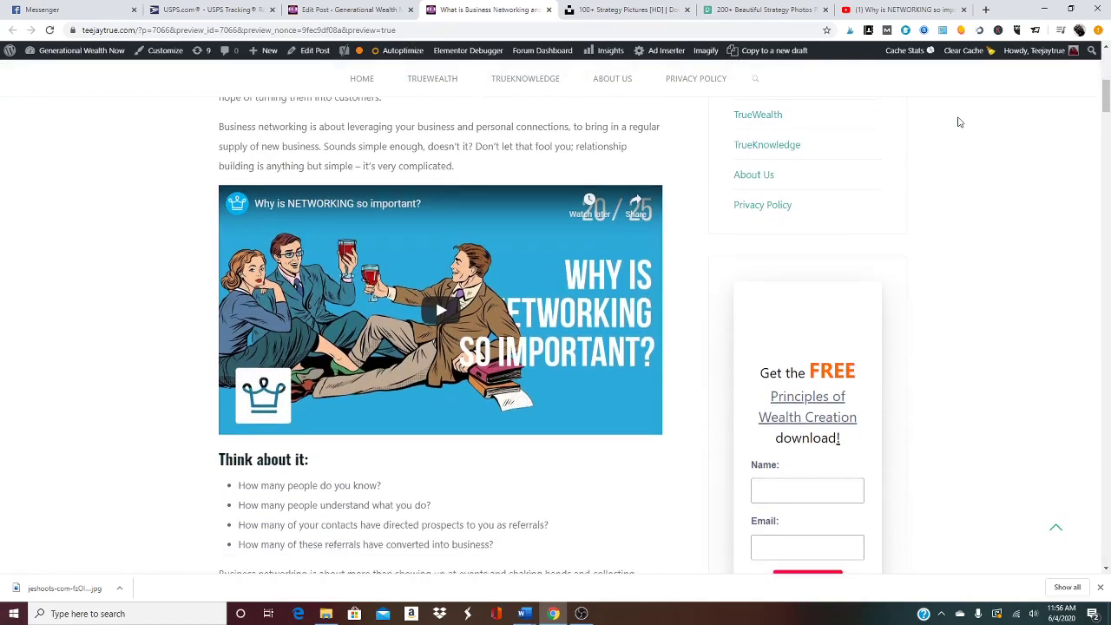
pyautogui.scroll(-5, 562, 222)
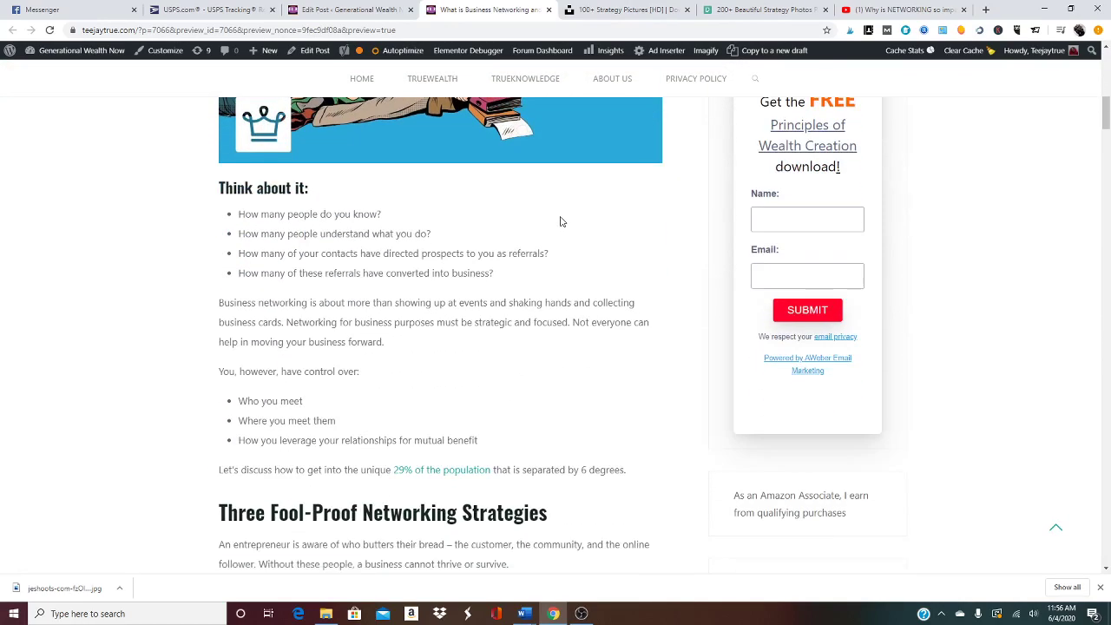
# - Review the previewed post's chess image section and header, close the preview, and return to the beginning of the post in the editor
pyautogui.scroll(-3, 562, 221)
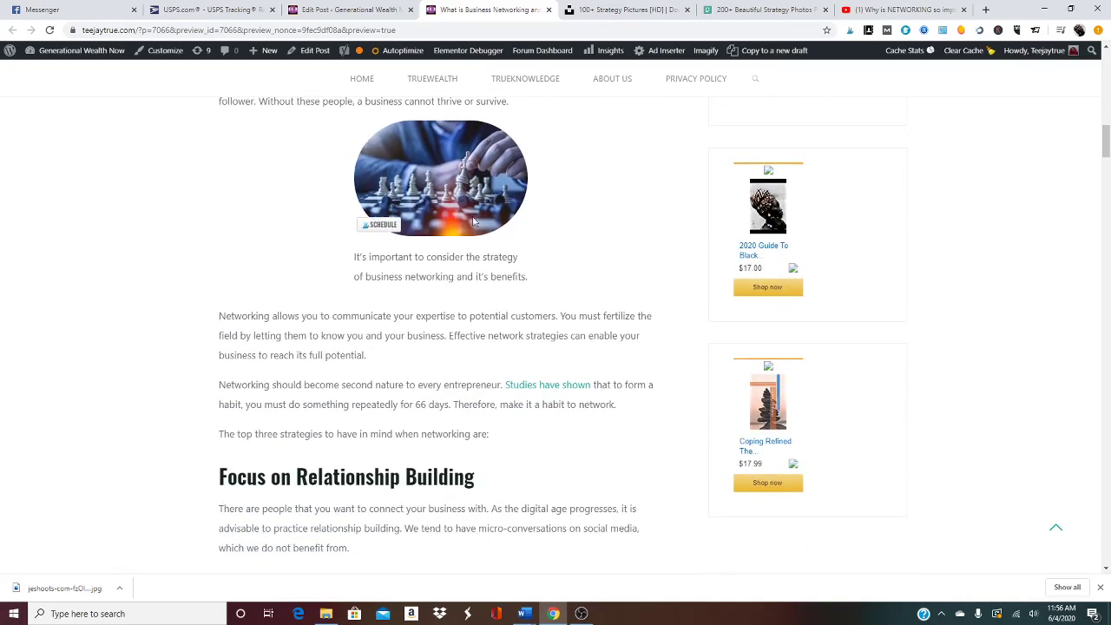
pyautogui.scroll(10, 522, 203)
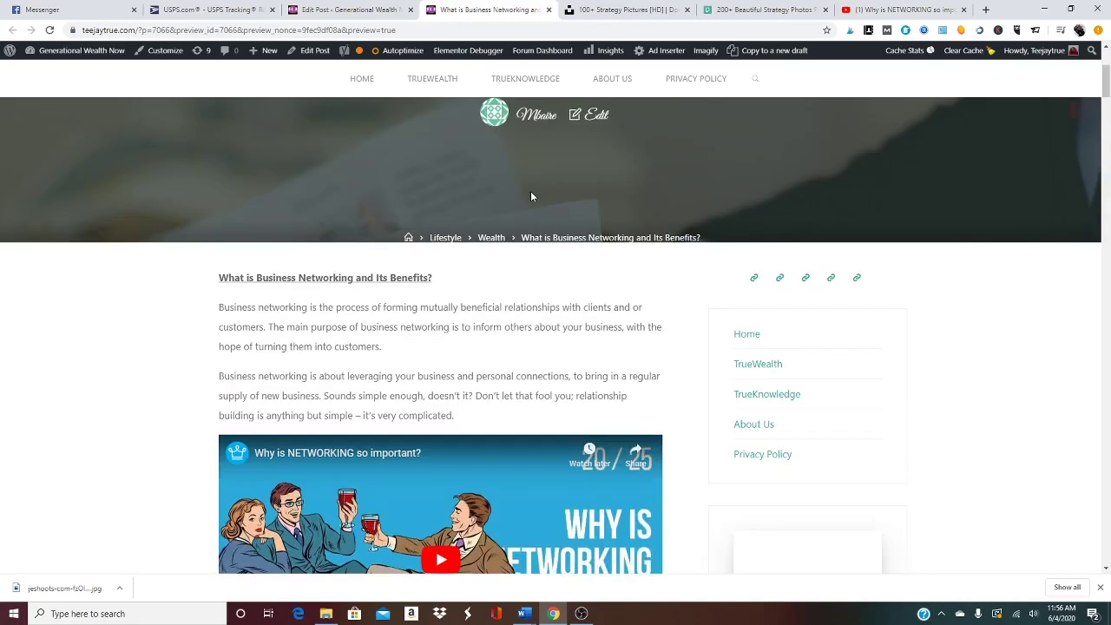
pyautogui.scroll(2, 532, 193)
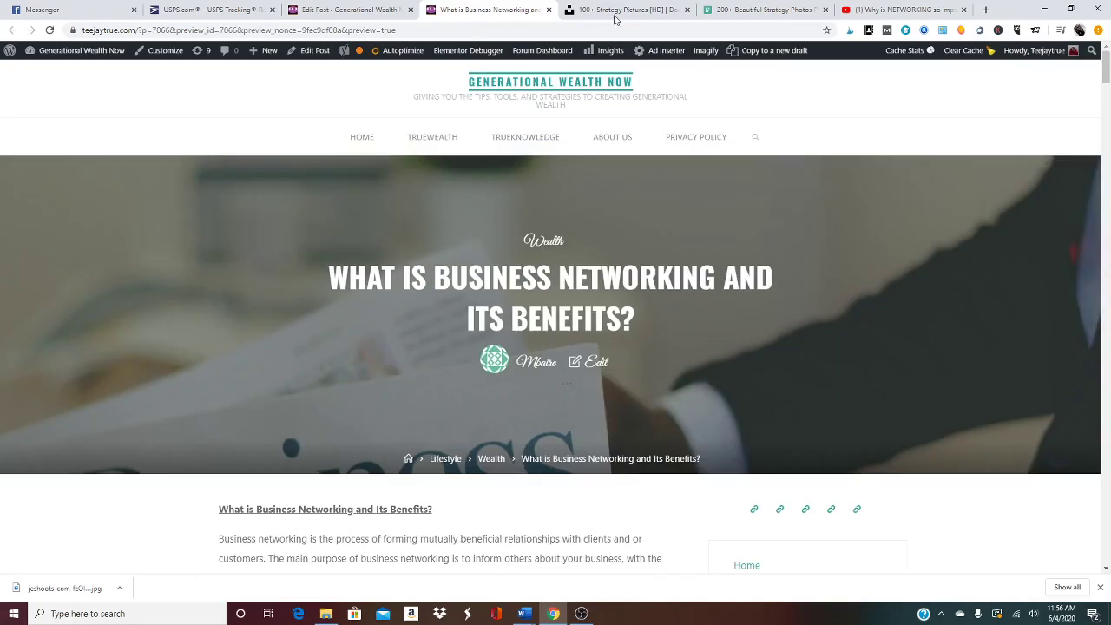
pyautogui.click(550, 11)
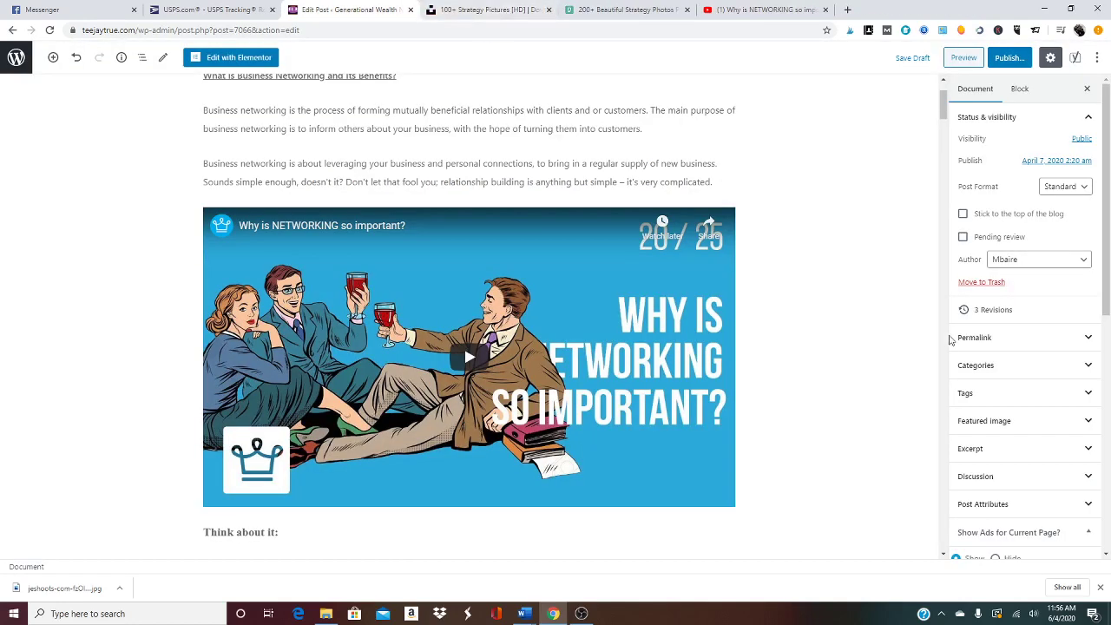
pyautogui.scroll(2, 891, 300)
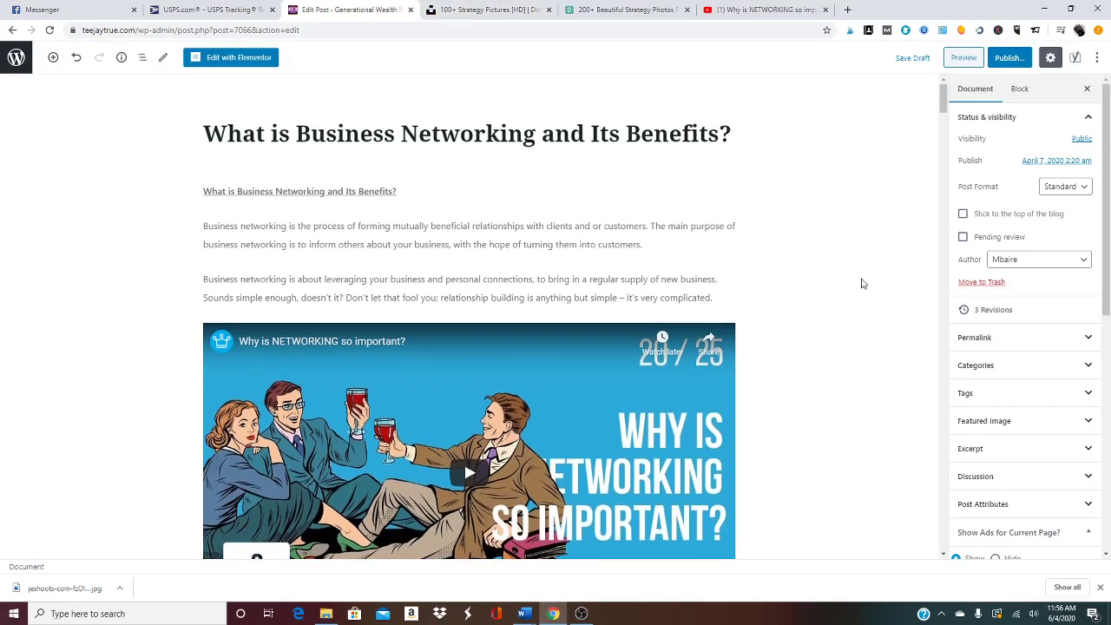
# - Switch to Word, check the internal links item in the Blog-Instructions document, and return to the post editor in Chrome
pyautogui.moveTo(524, 612)
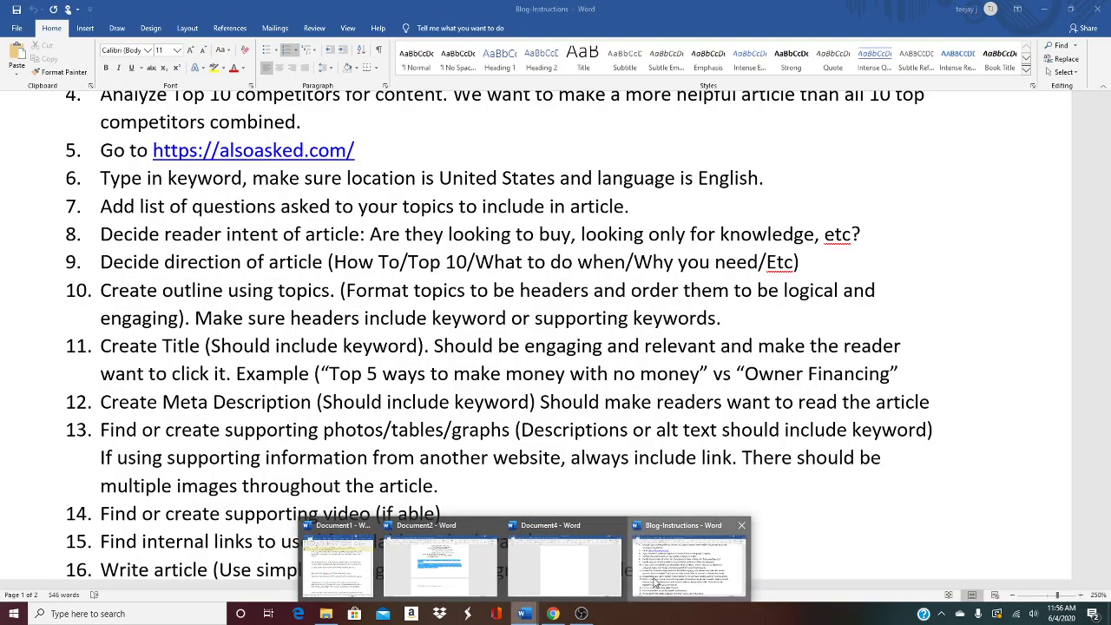
pyautogui.click(649, 588)
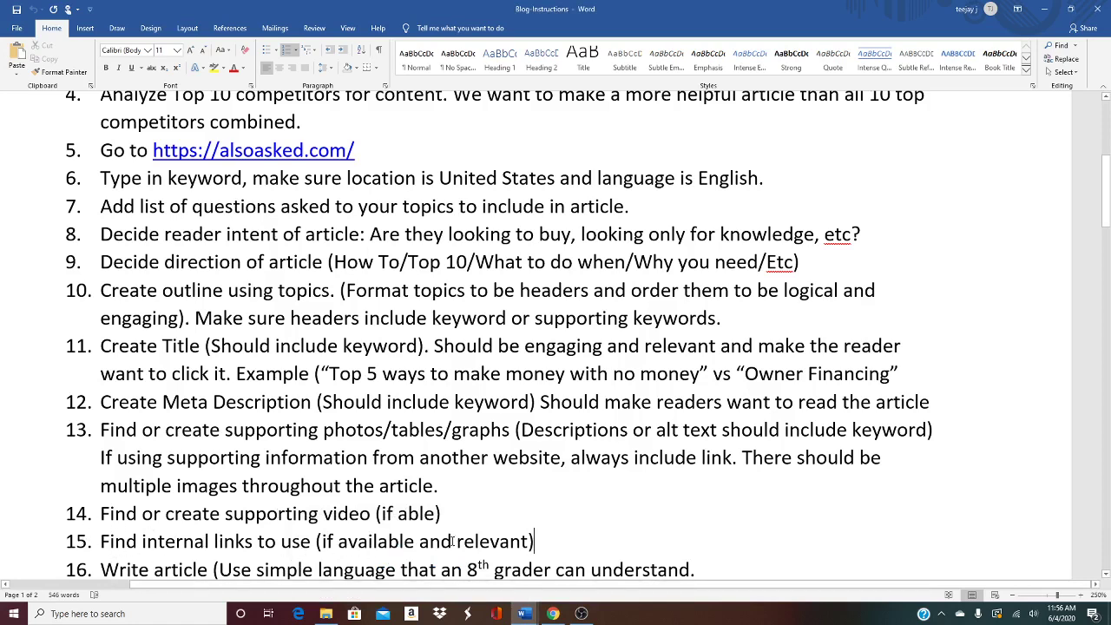
pyautogui.click(553, 612)
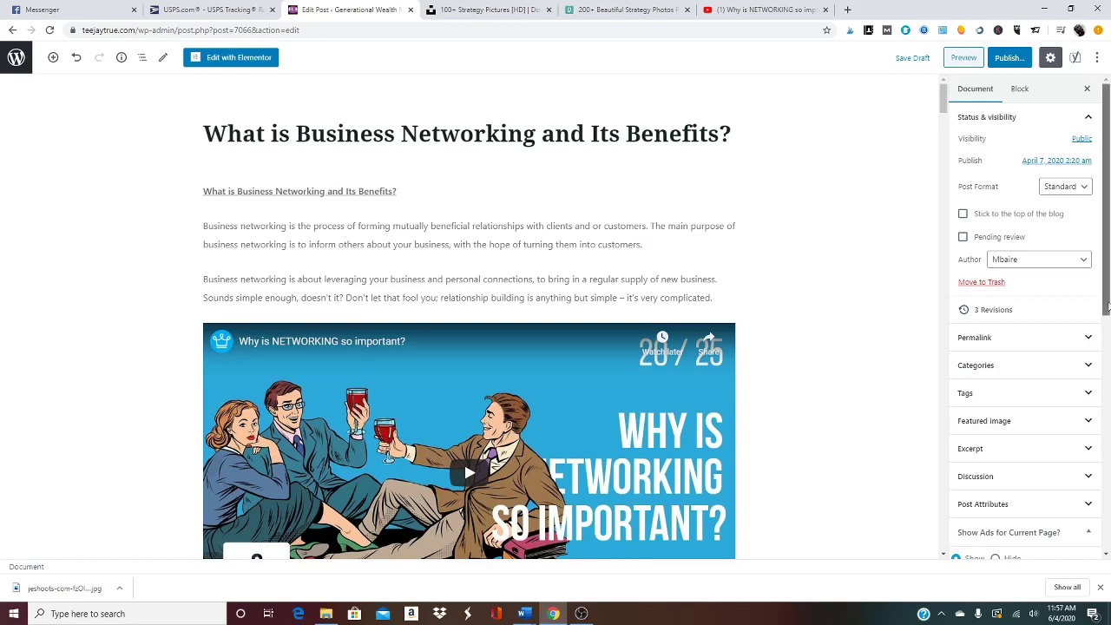
# - Examine Yoast's suggested internal linking articles and skim the post's sections for a suitable place to add a link
pyautogui.scroll(-10, 1107, 306)
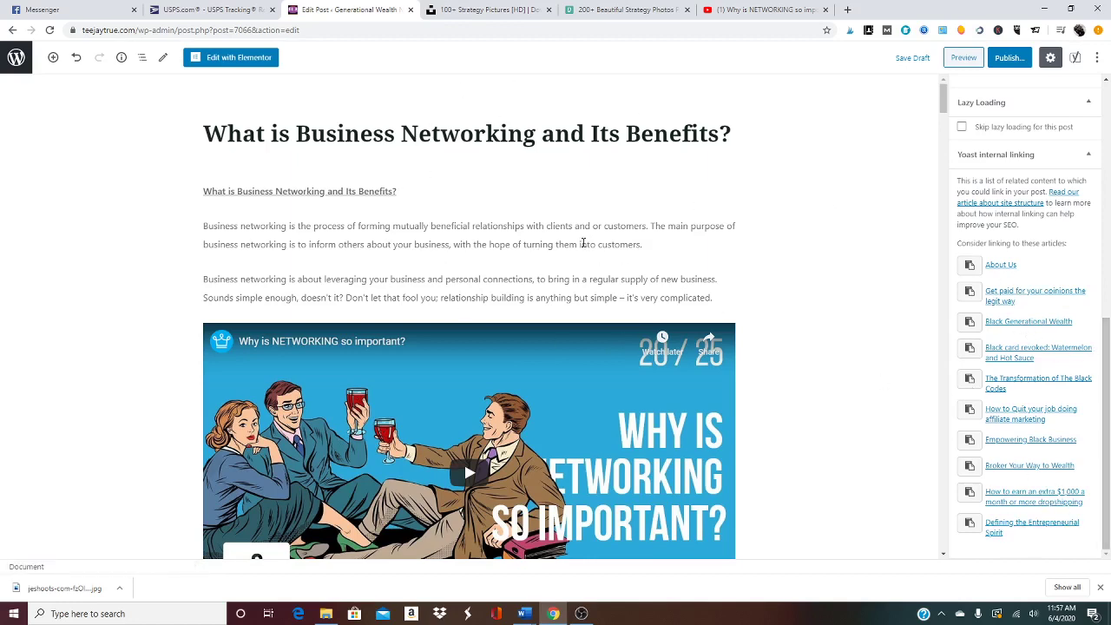
pyautogui.scroll(-3, 590, 265)
pyautogui.scroll(-8, 526, 471)
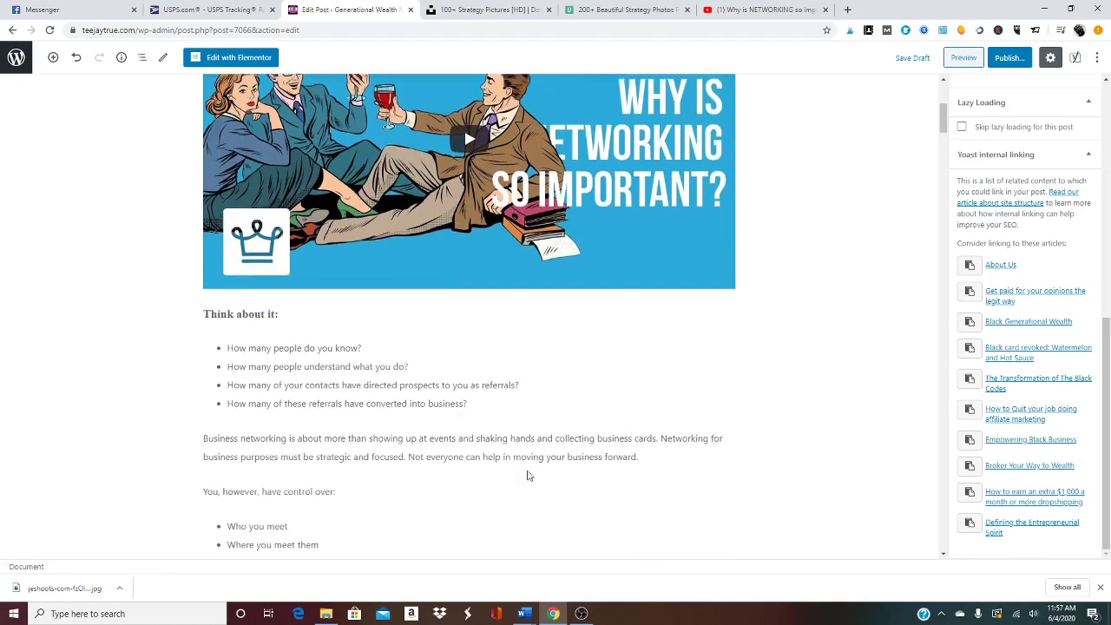
pyautogui.scroll(-10, 545, 458)
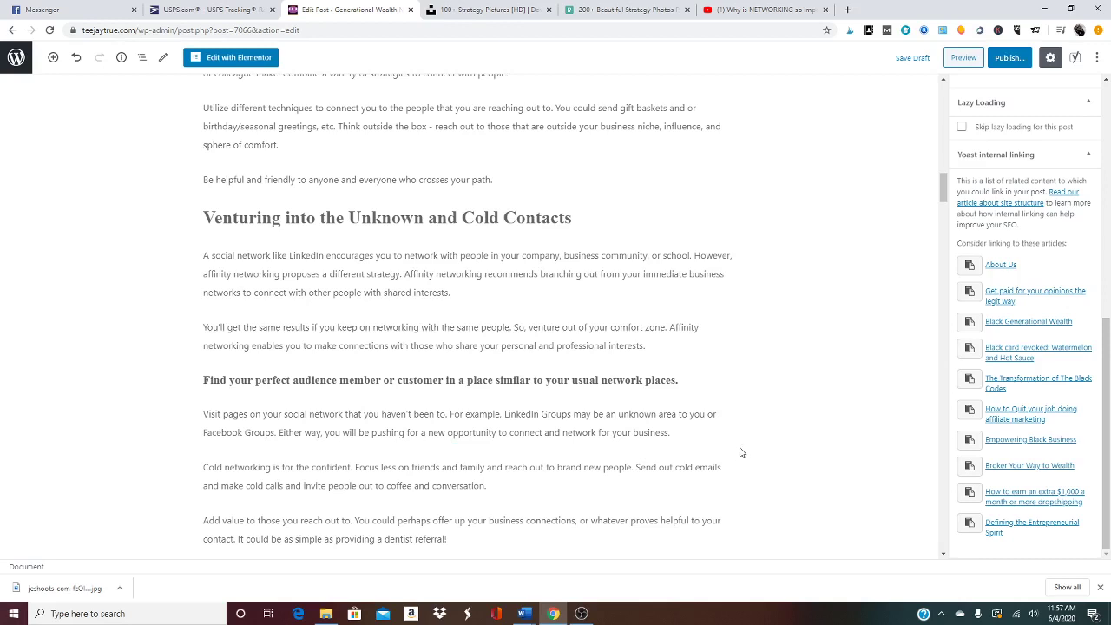
pyautogui.scroll(1, 740, 452)
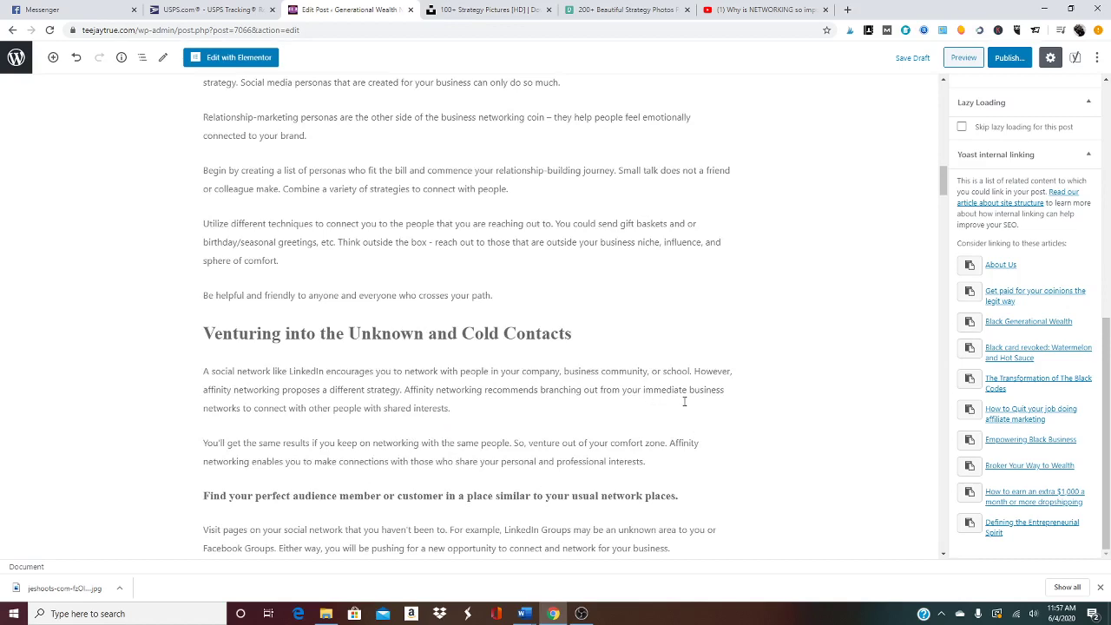
pyautogui.scroll(1, 684, 400)
pyautogui.scroll(1, 683, 405)
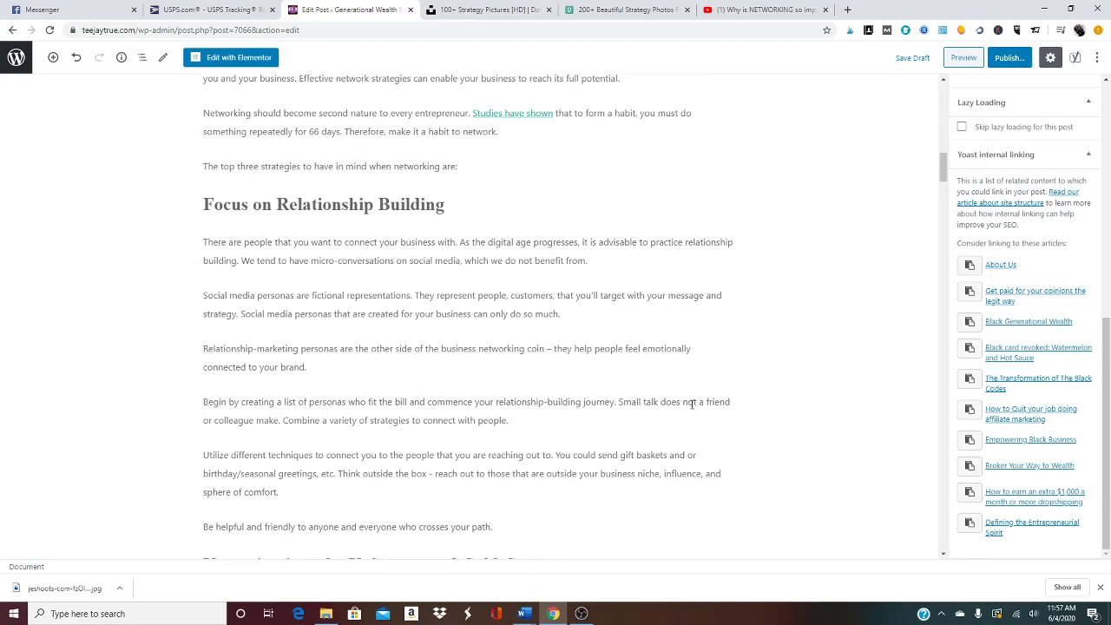
pyautogui.scroll(2, 683, 401)
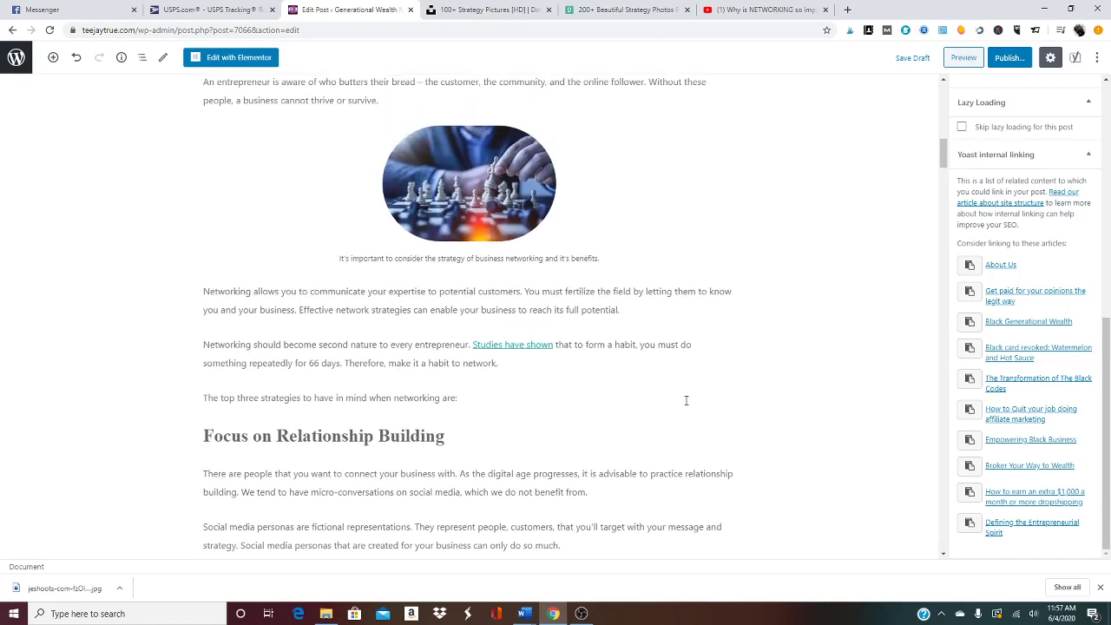
pyautogui.scroll(4, 685, 400)
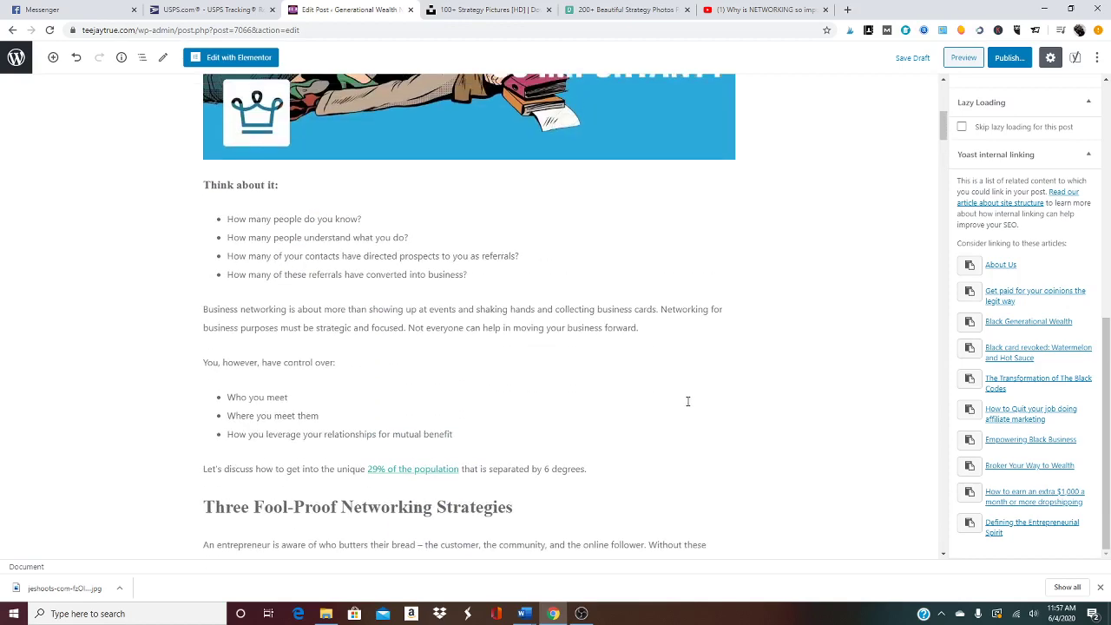
pyautogui.scroll(1, 687, 401)
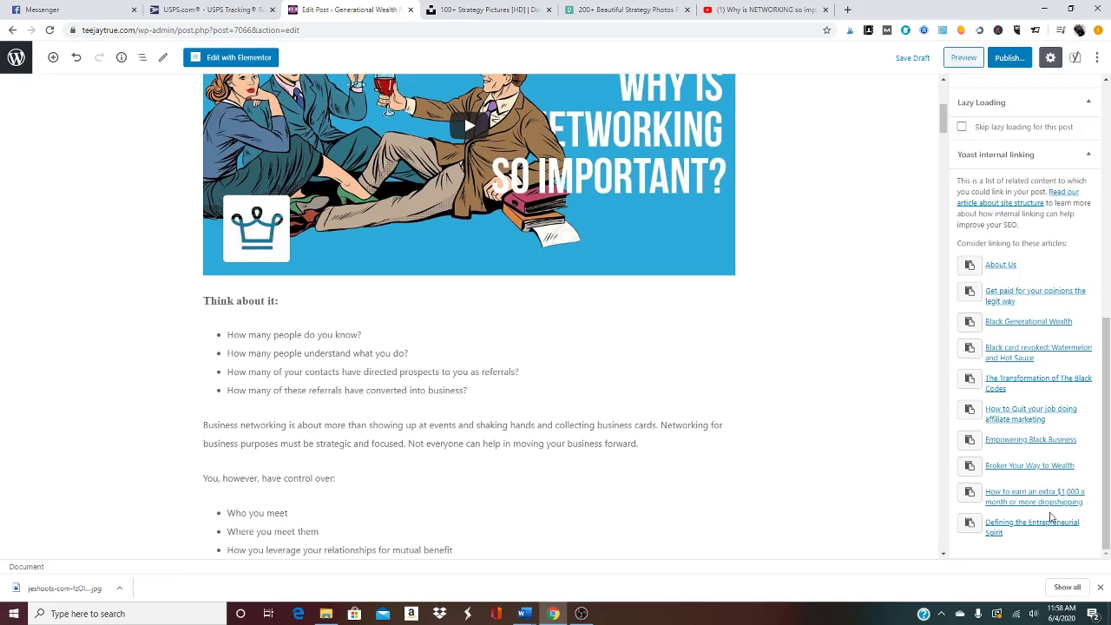
pyautogui.scroll(1, 1051, 517)
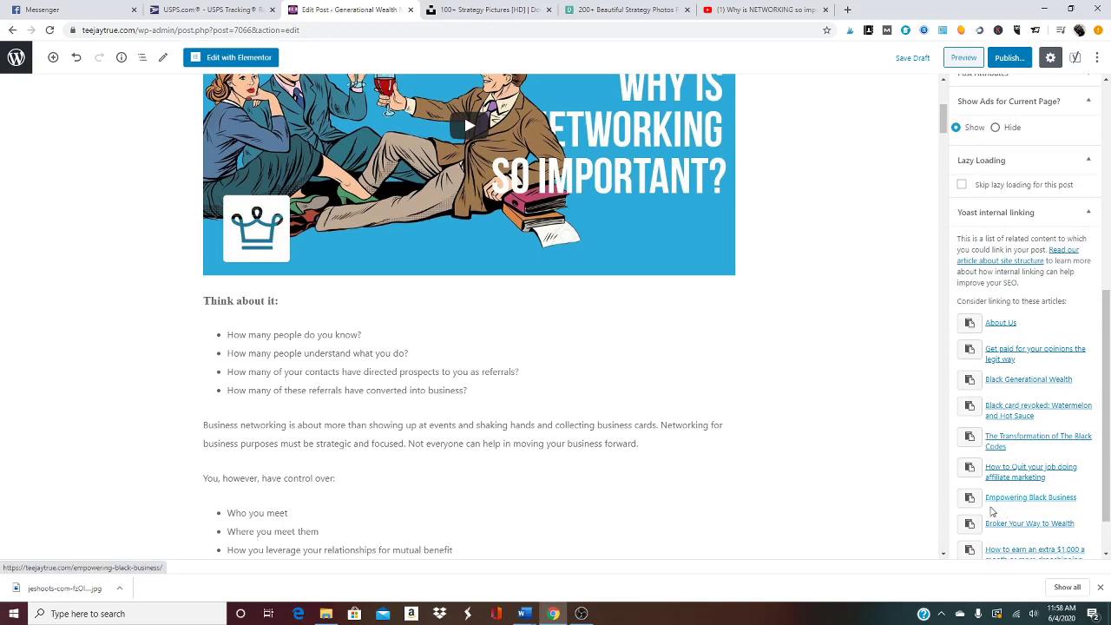
# - Copy the link of the suggested "Empowering Black Business" article and find the "You, however, have control over:" list
pyautogui.click(969, 498)
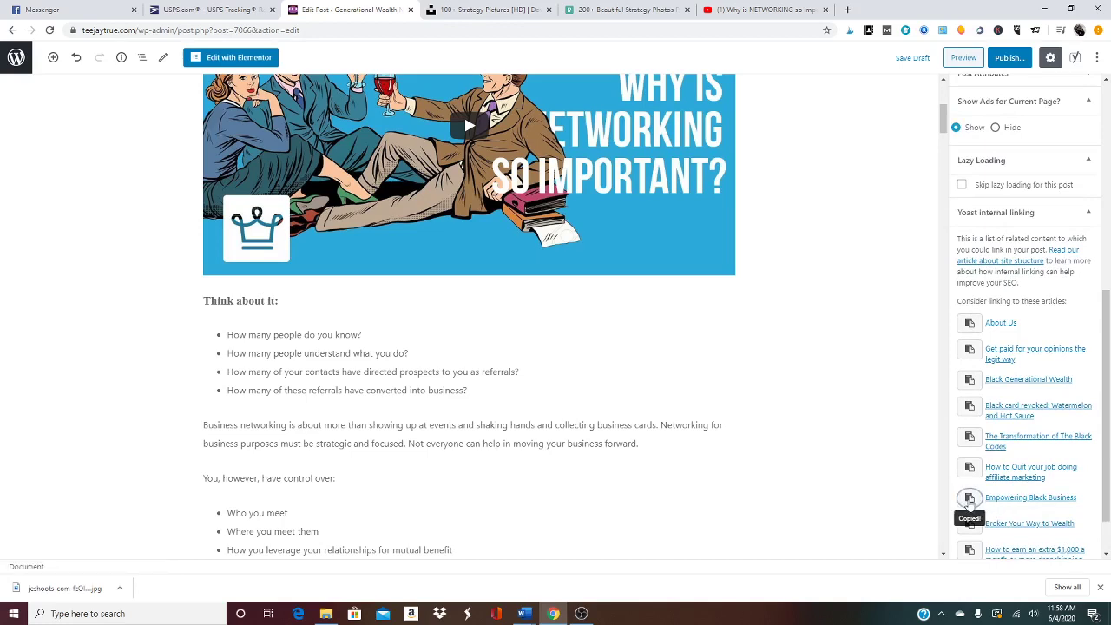
pyautogui.scroll(4, 723, 459)
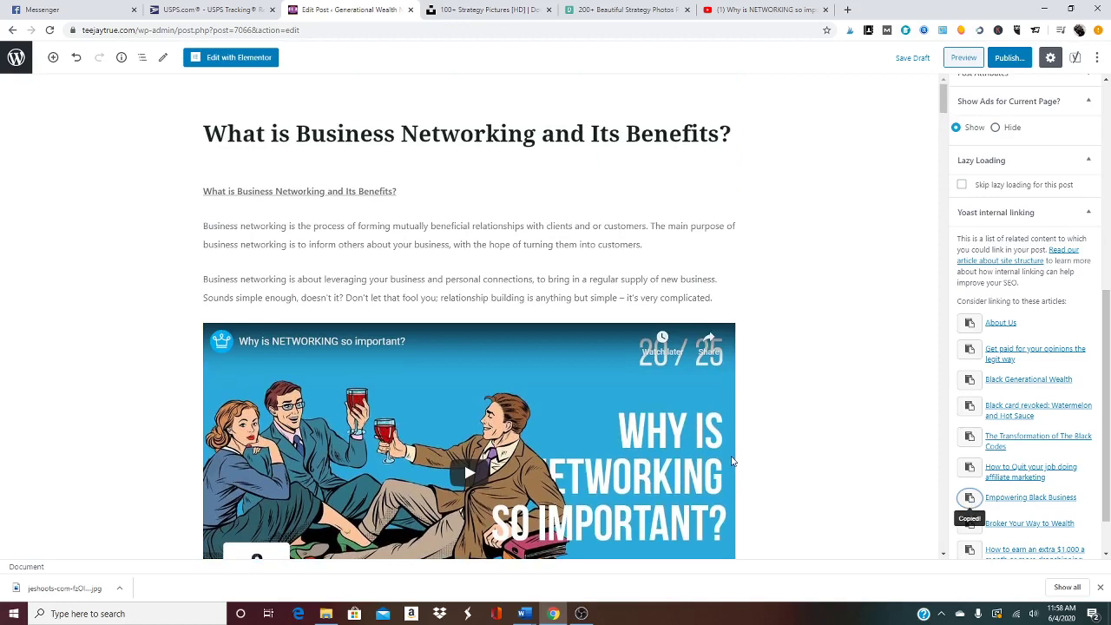
pyautogui.scroll(-3, 732, 391)
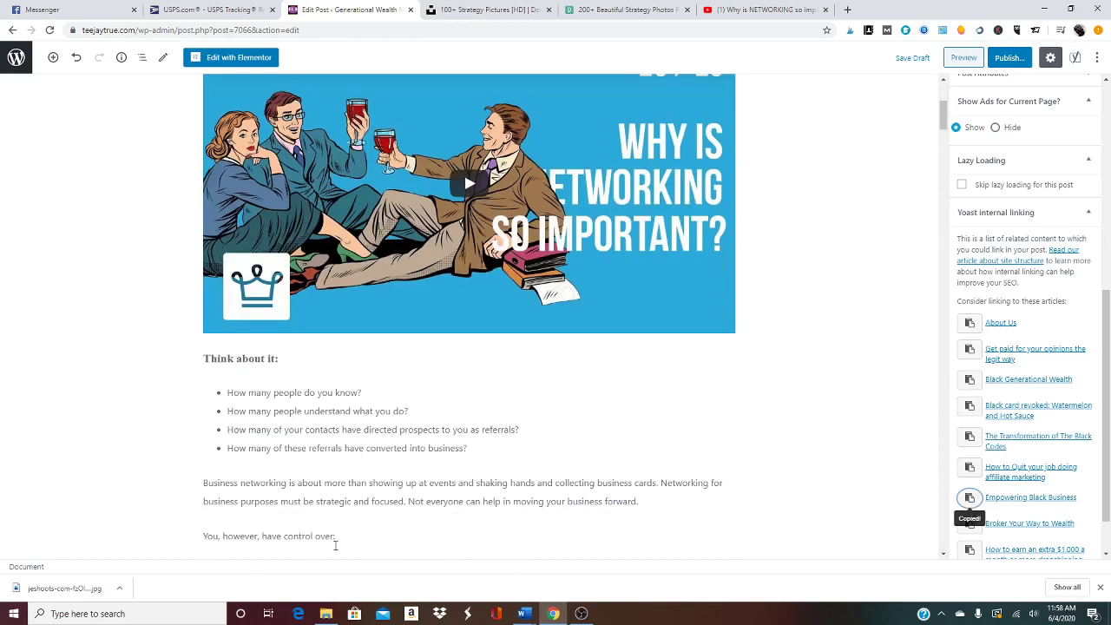
pyautogui.scroll(-2, 392, 535)
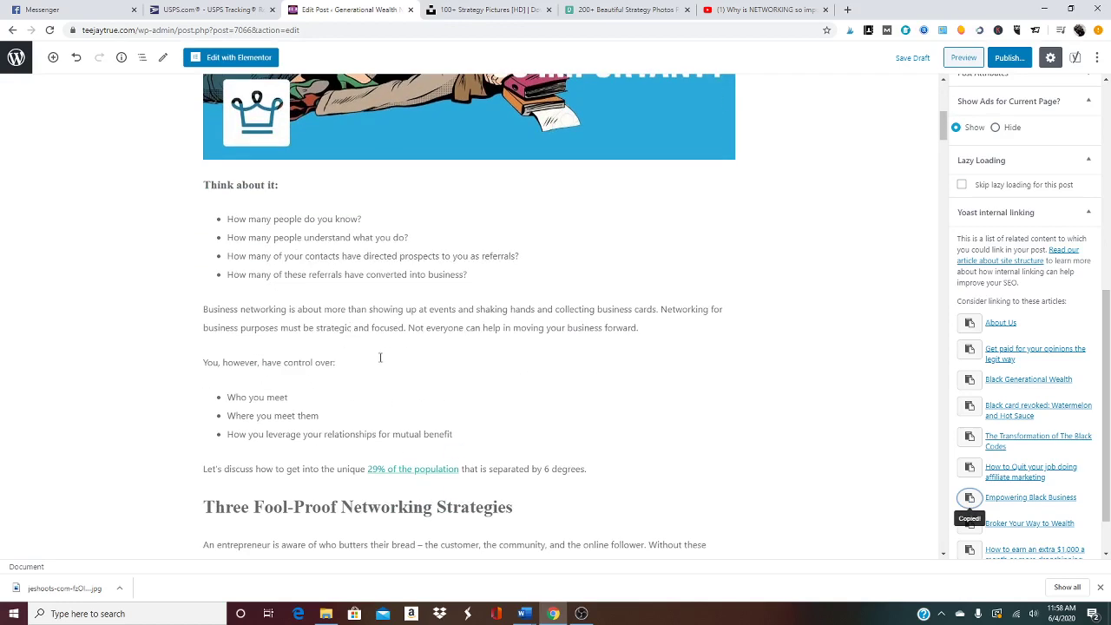
# - Add the bullet "Being able to empower your local businesses." at the end of the "You, however, have control over:" list
pyautogui.click(346, 361)
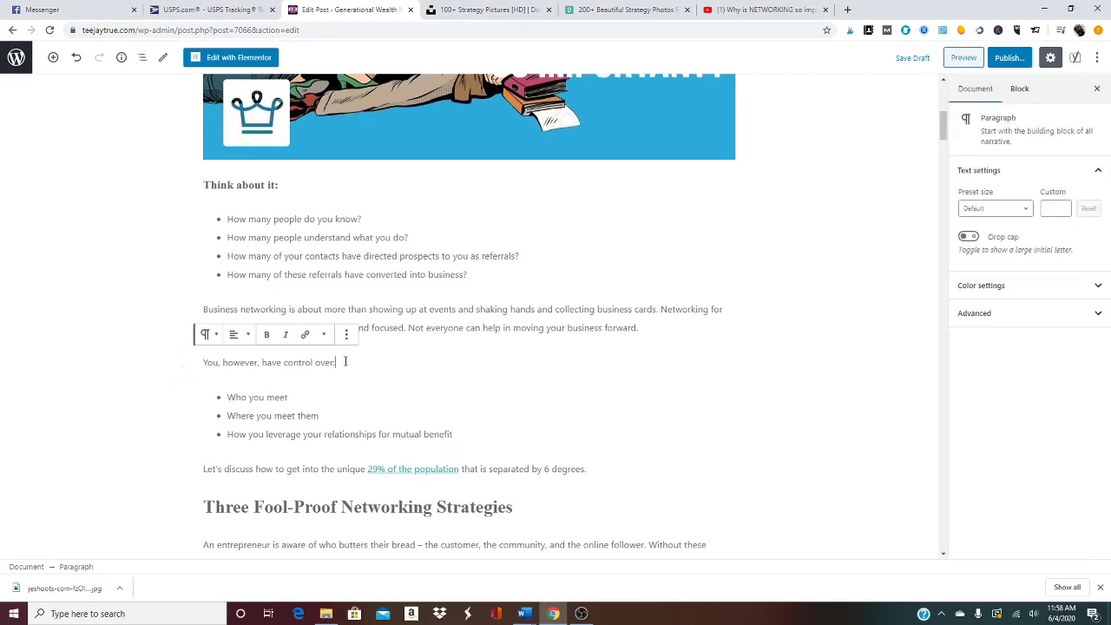
pyautogui.click(267, 398)
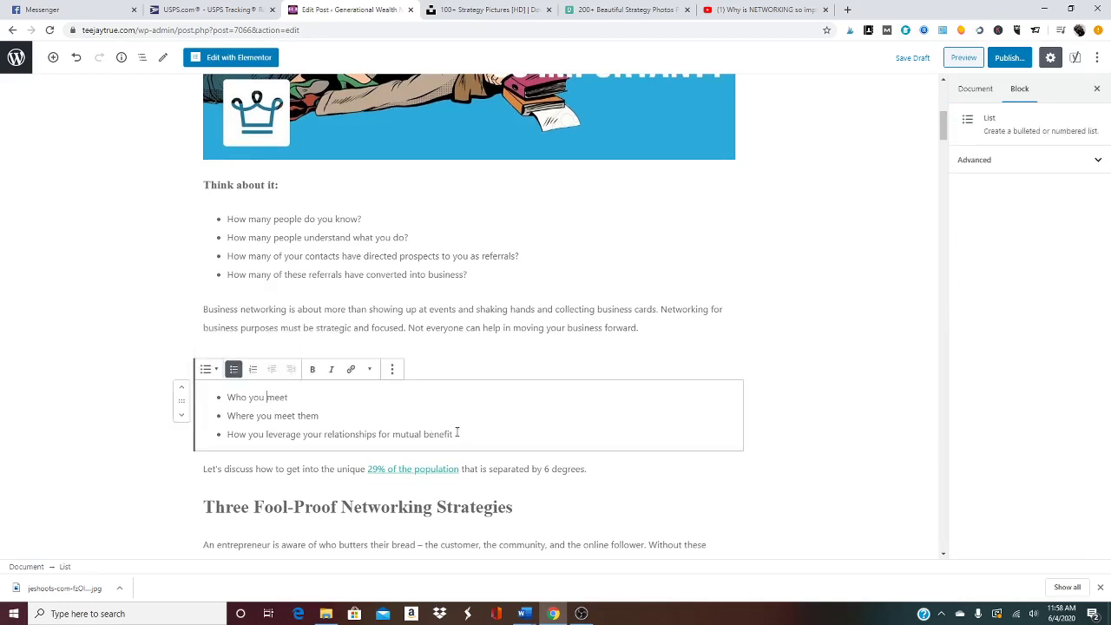
pyautogui.press('Return')
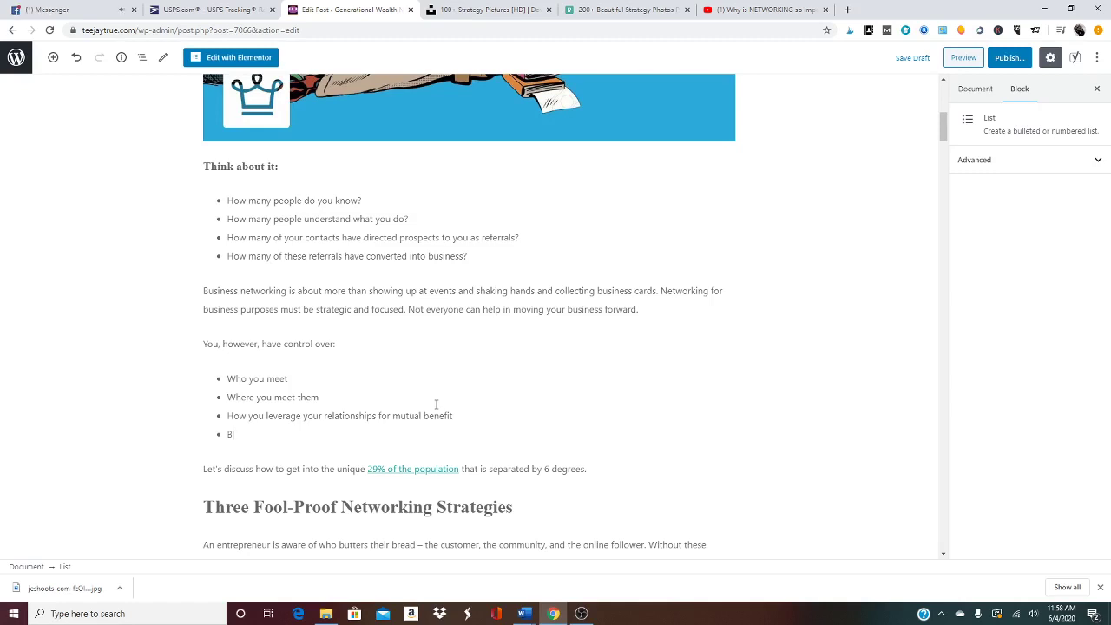
pyautogui.write('Being able to empower ')
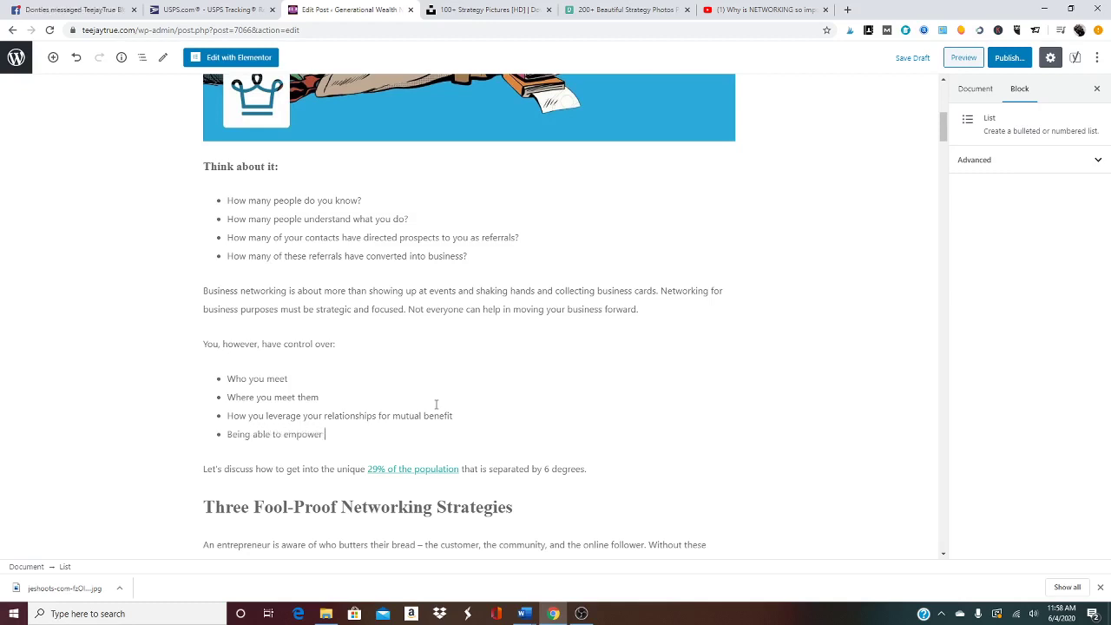
pyautogui.write('your local business')
pyautogui.press('BackSpace')
pyautogui.press('BackSpace')
pyautogui.write('es')
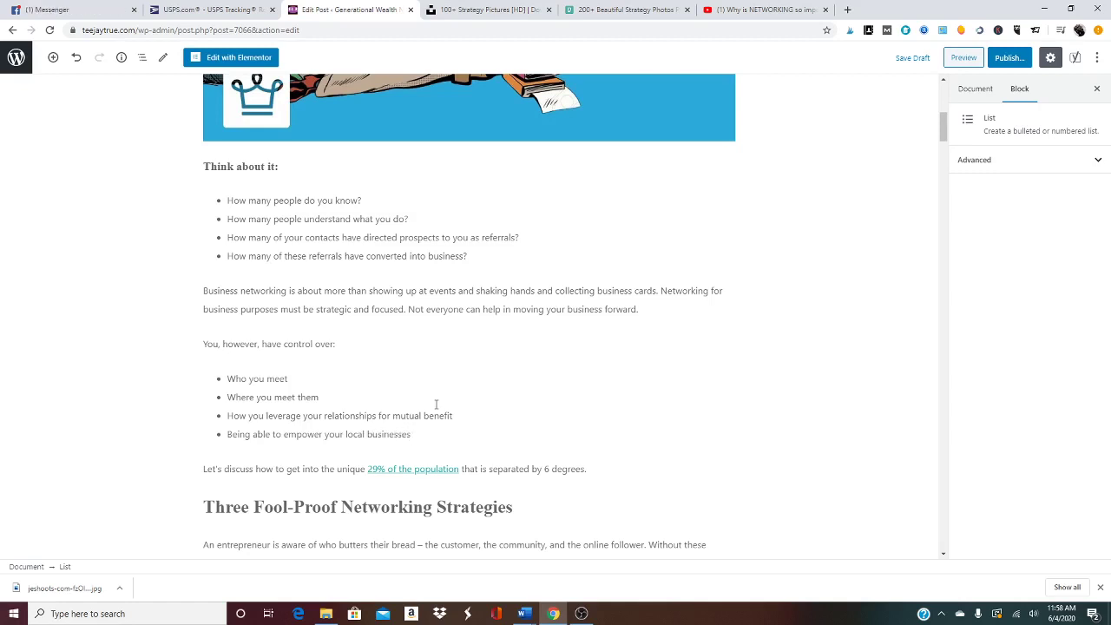
pyautogui.write('.')
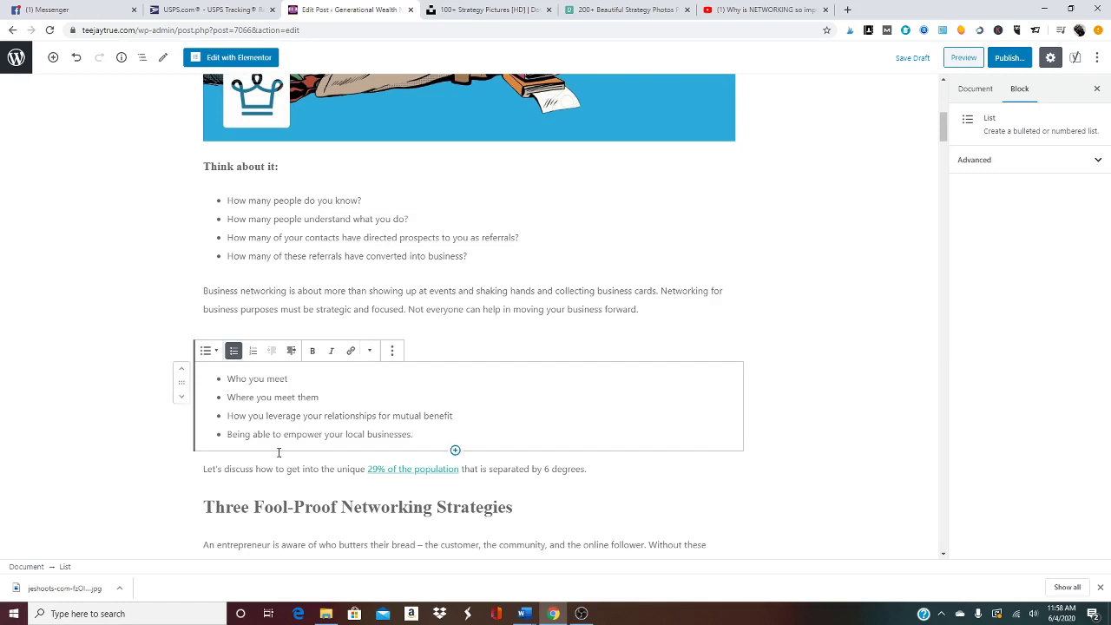
pyautogui.moveTo(284, 434); pyautogui.dragTo(410, 427)
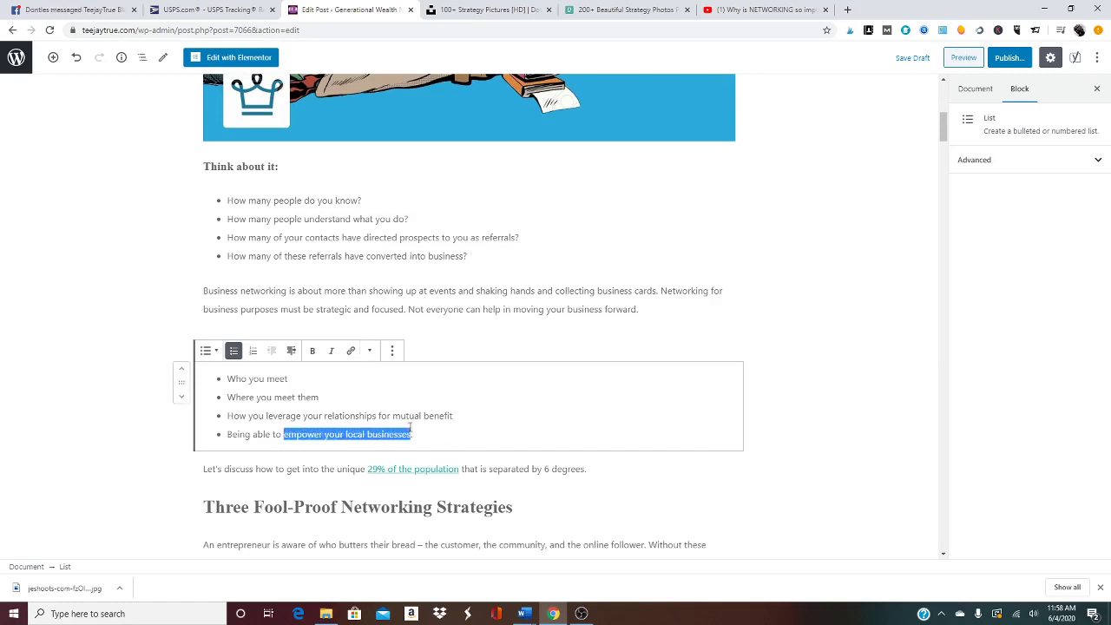
pyautogui.click(350, 350)
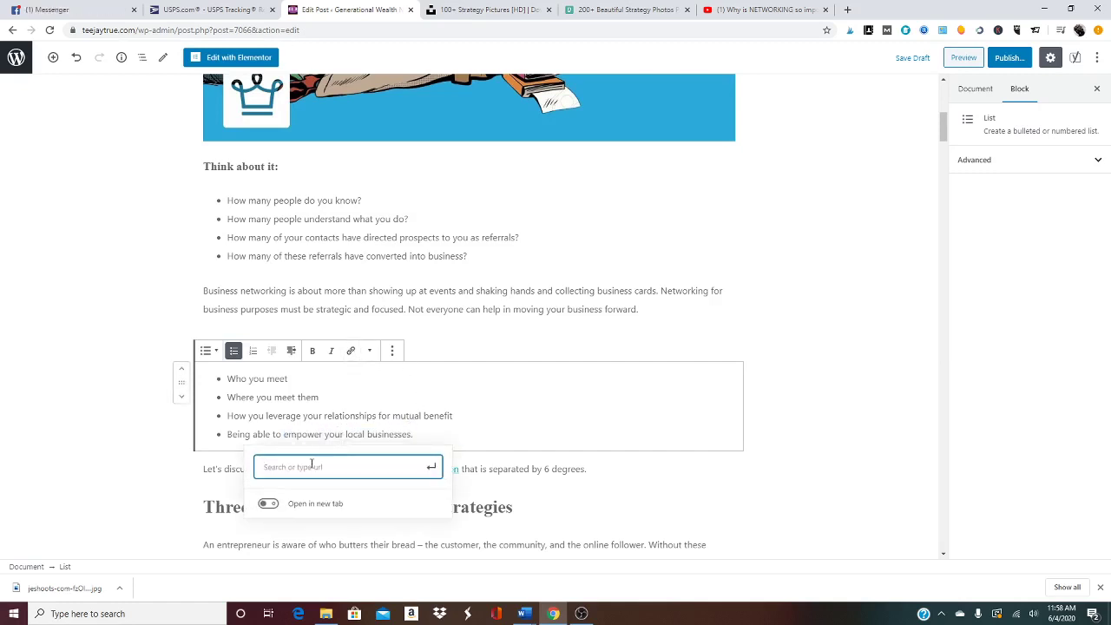
pyautogui.hotkey('ctrl', 'v')
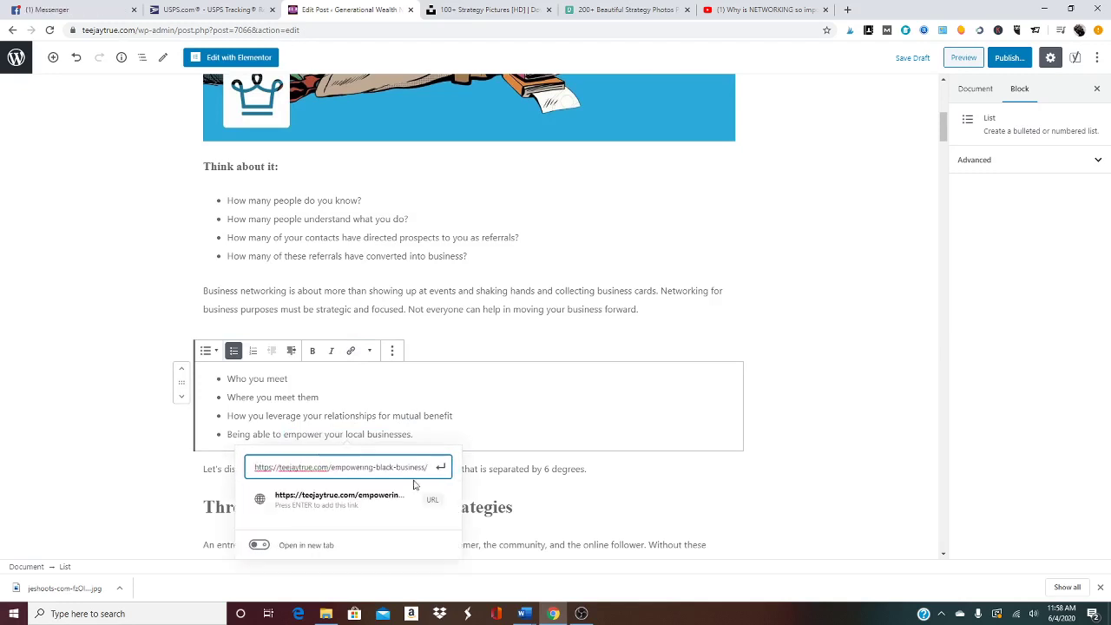
pyautogui.click(440, 467)
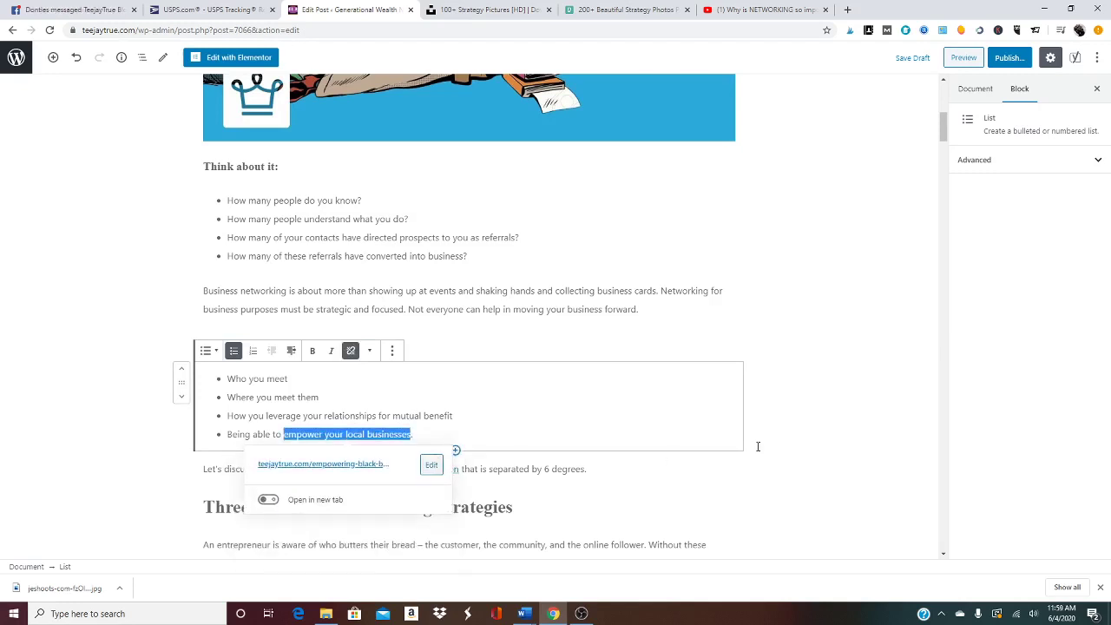
pyautogui.click(807, 405)
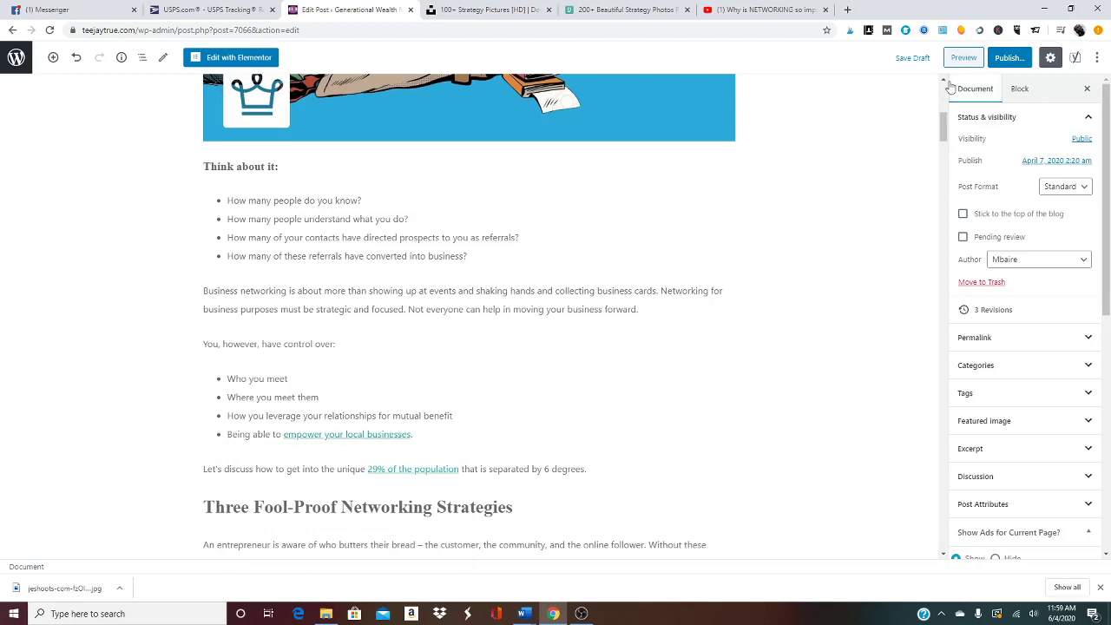
# - Expand the post's Yoast SEO analysis and review its problems and good results, including the internal links check
pyautogui.scroll(-2, 805, 243)
pyautogui.scroll(-3, 805, 243)
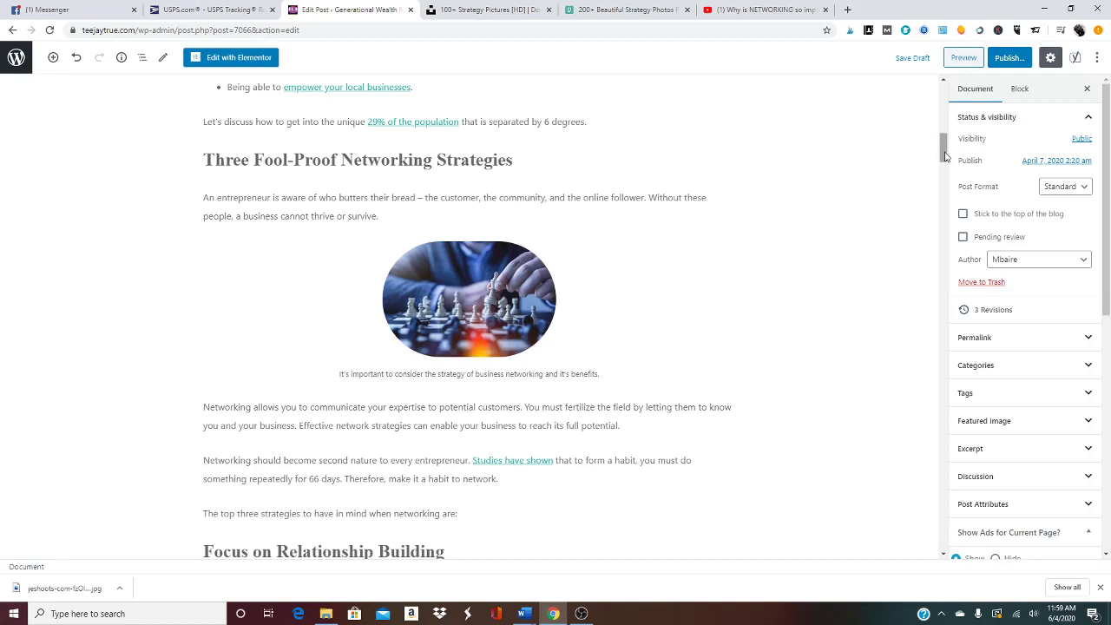
pyautogui.moveTo(946, 155); pyautogui.dragTo(933, 538)
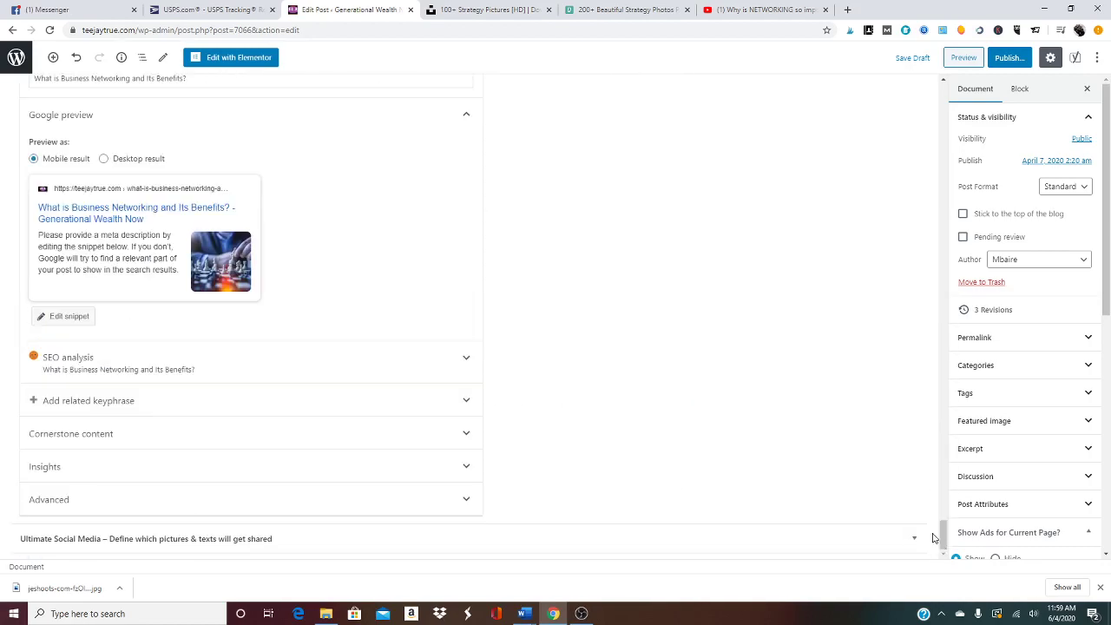
pyautogui.click(463, 361)
pyautogui.scroll(-4, 442, 415)
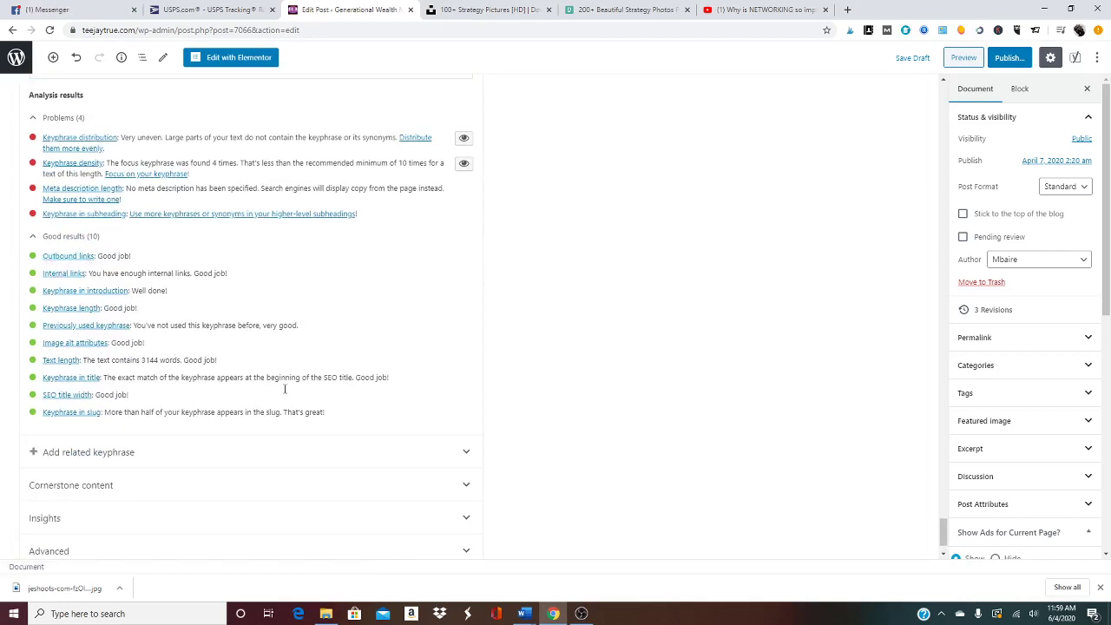
# - Review the post's Google preview snippet alongside the keyphrase and meta description problems in the Yoast SEO analysis
pyautogui.scroll(5, 476, 361)
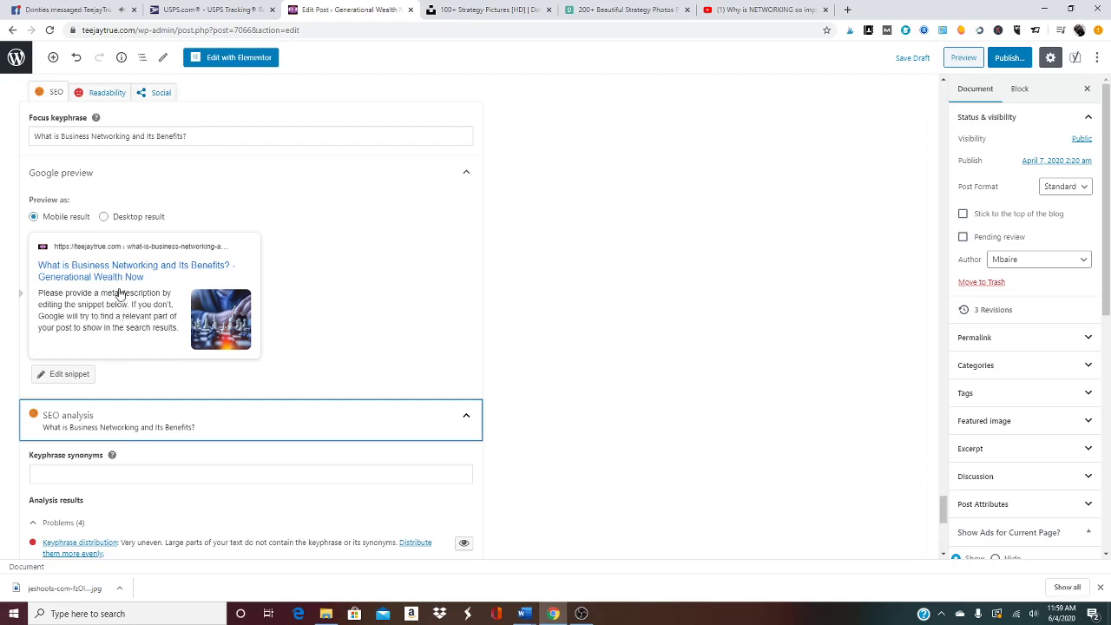
pyautogui.scroll(-3, 118, 292)
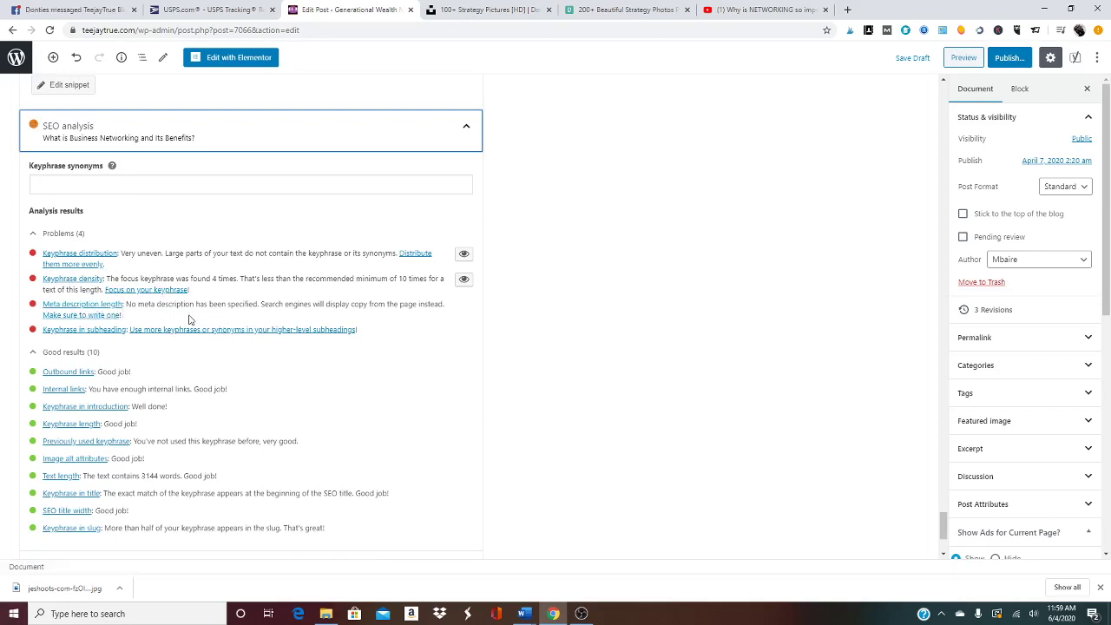
pyautogui.scroll(4, 188, 319)
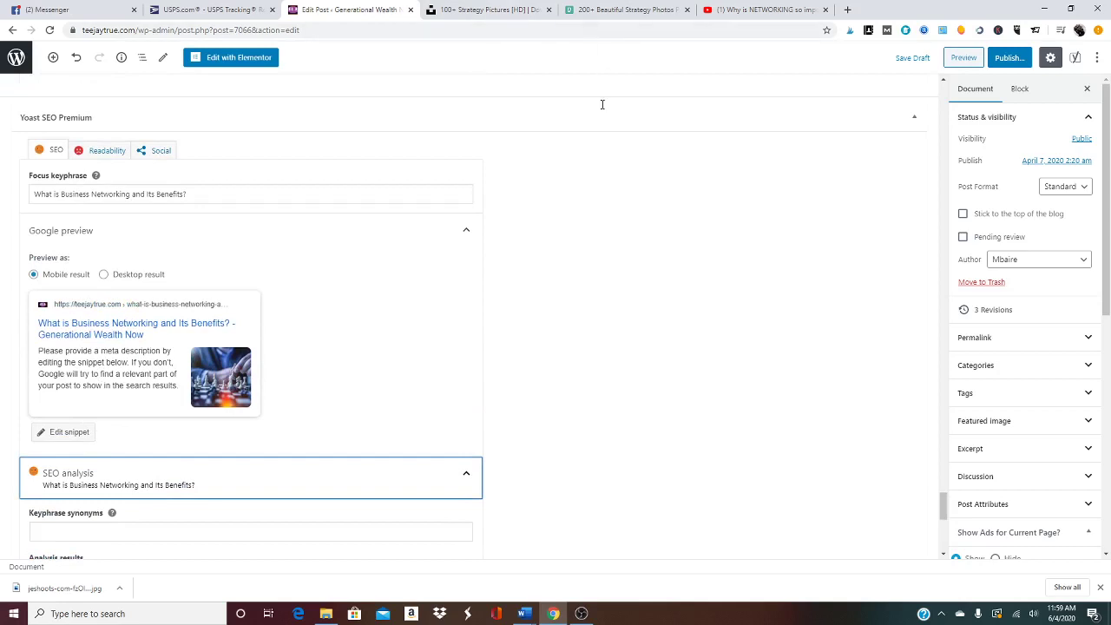
# - Switch to the Blog-Instructions document in Word and check the article-writing steps around supporting video and internal links
pyautogui.click(579, 614)
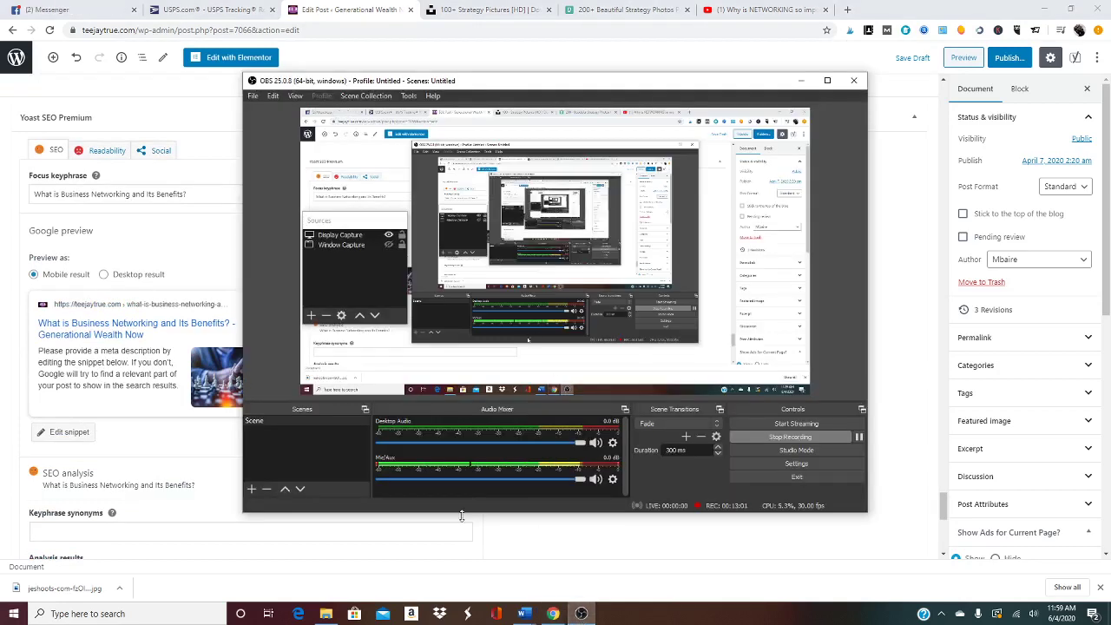
pyautogui.click(579, 615)
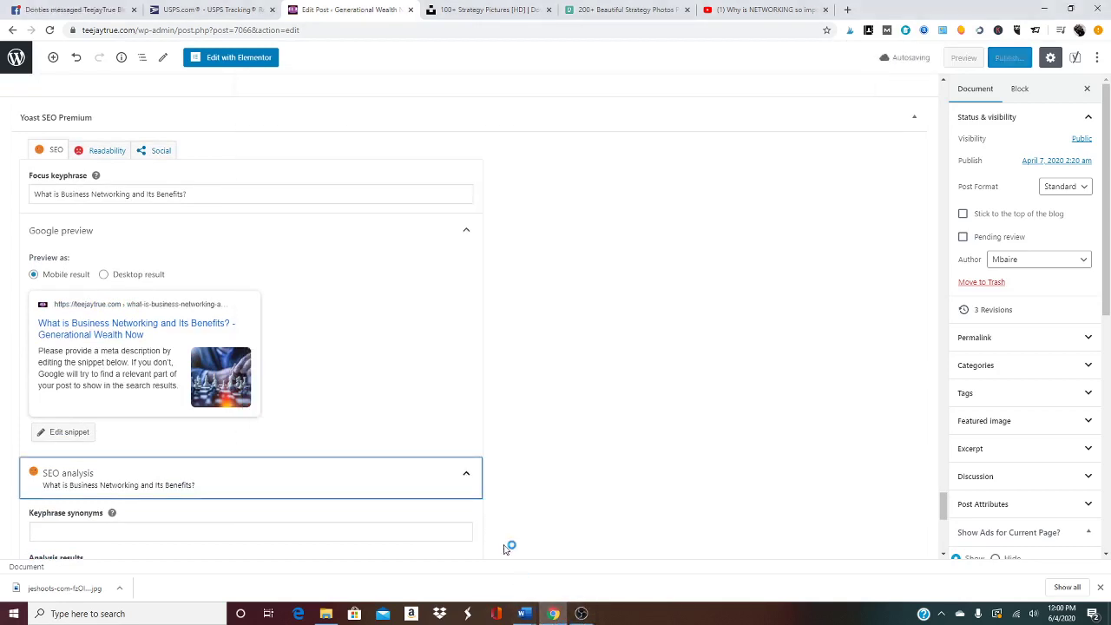
pyautogui.moveTo(525, 613)
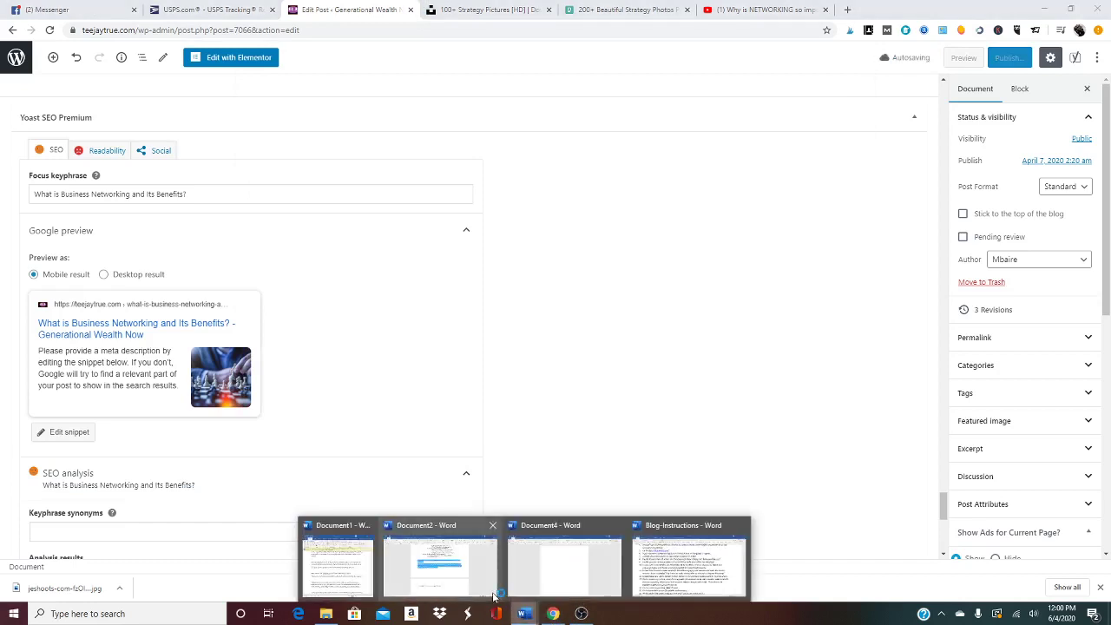
pyautogui.click(660, 562)
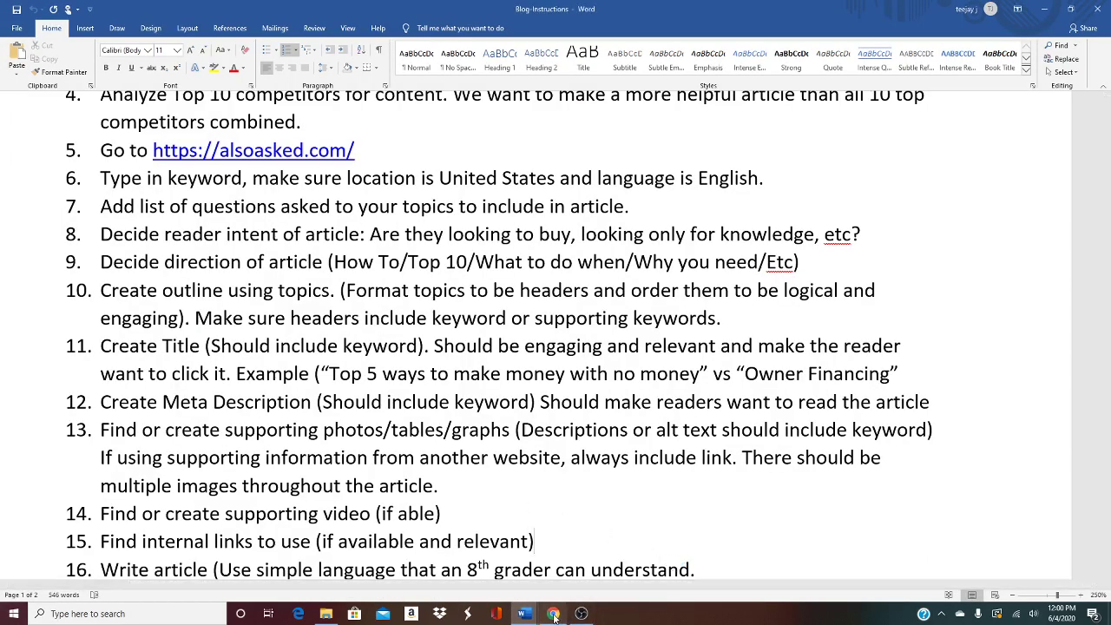
pyautogui.moveTo(554, 615)
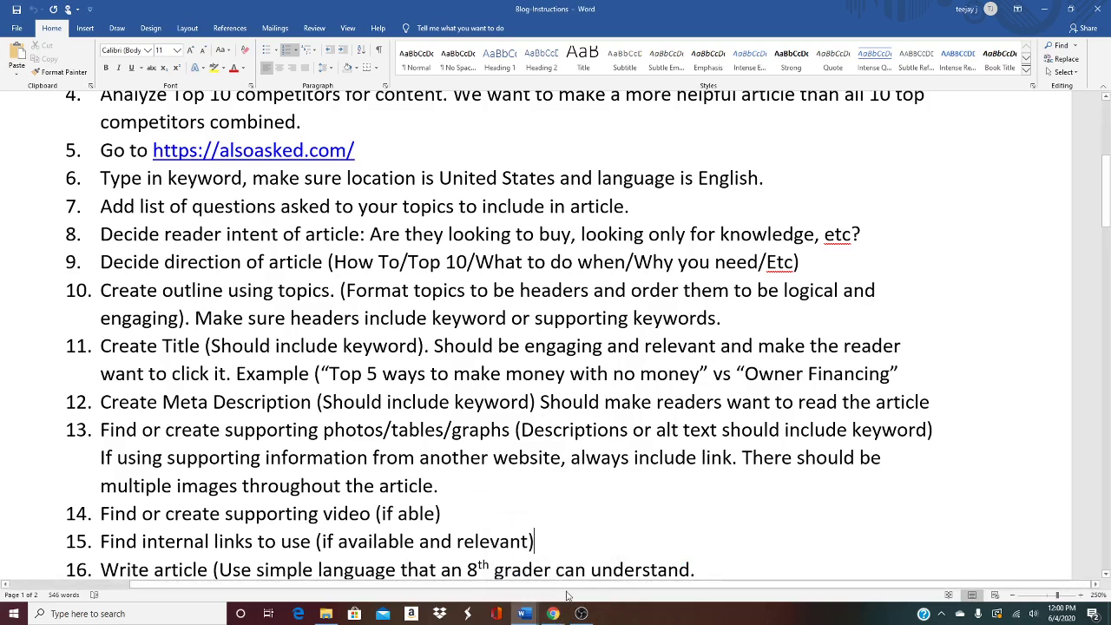